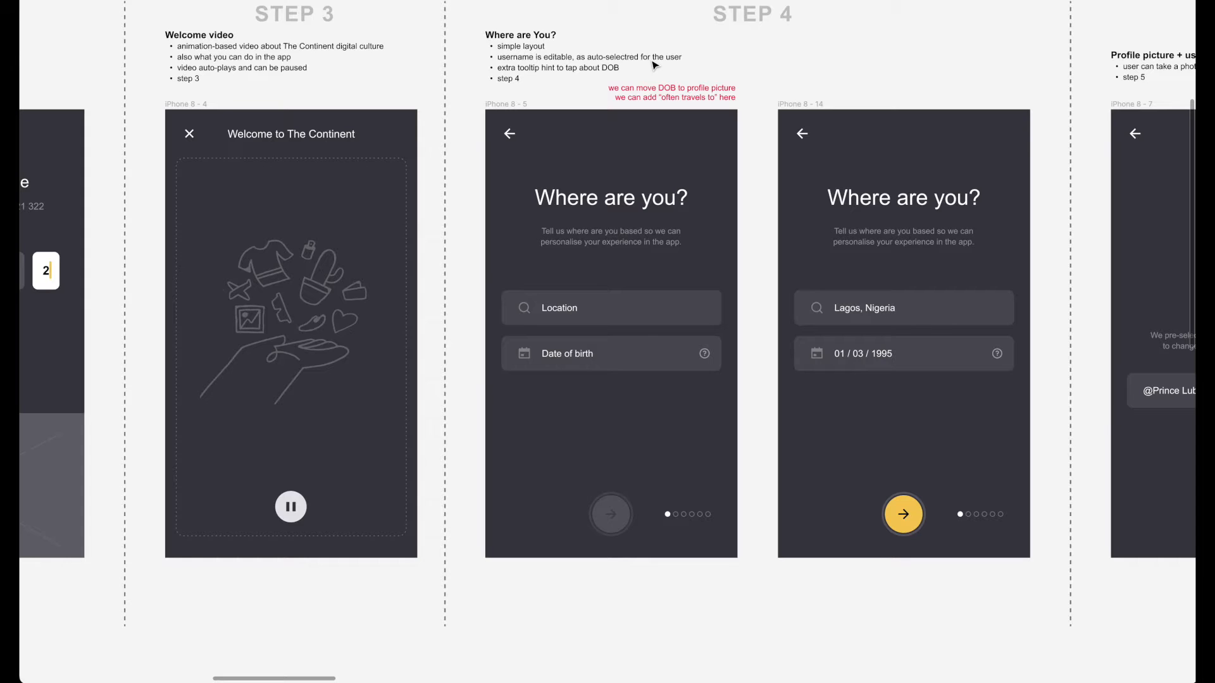
Step: Copy the Date of birth field from the first "Where are you?" screen onto the Profile picture screen, below the username field
{"action": "scroll", "coordinate": [675, 307], "scroll_direction": "down", "scroll_amount": 5}
{"action": "scroll", "coordinate": [675, 306], "scroll_direction": "up", "scroll_amount": 5}
{"action": "double_click", "coordinate": [401, 372]}
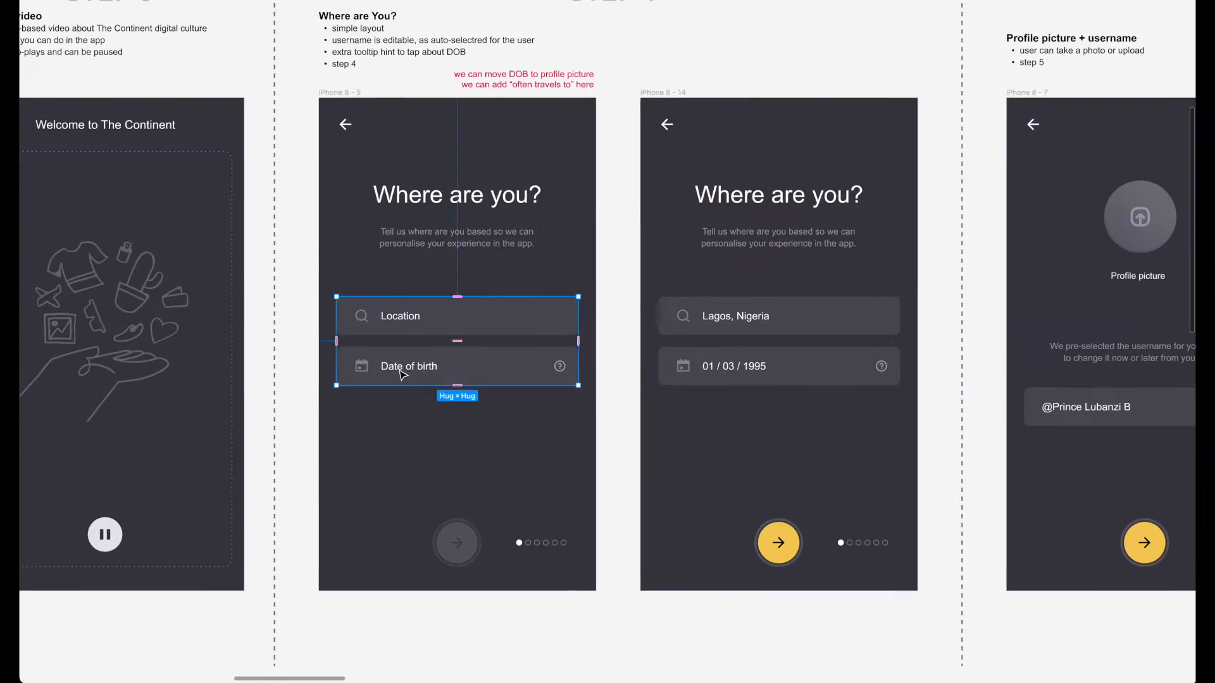
{"action": "double_click", "coordinate": [401, 371]}
{"action": "key", "text": "super+backslash"}
{"action": "left_click", "coordinate": [179, 294]}
{"action": "scroll", "coordinate": [629, 464], "scroll_direction": "right", "scroll_amount": 7}
{"action": "scroll", "coordinate": [626, 462], "scroll_direction": "right", "scroll_amount": 2}
{"action": "left_click", "coordinate": [545, 401]}
{"action": "key", "text": "super+v"}
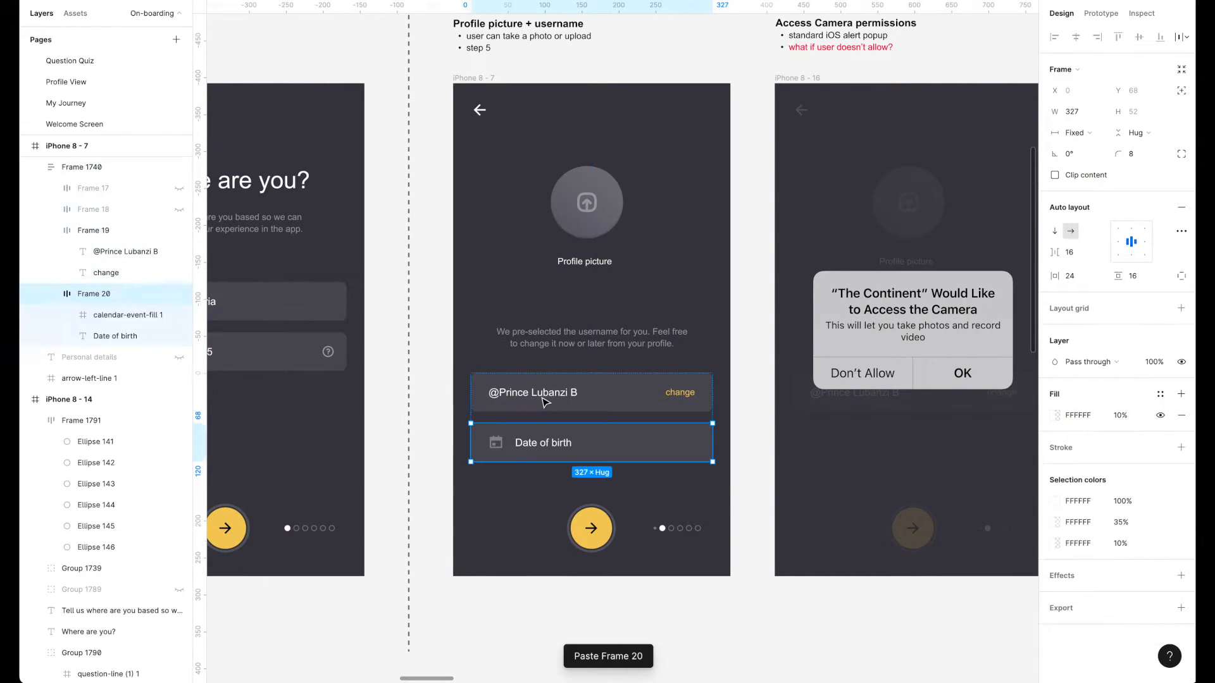
Step: Undo the transfer of the Date of birth field between the "Where are you?" and Profile picture screens
{"action": "scroll", "coordinate": [541, 408], "scroll_direction": "left", "scroll_amount": 3}
{"action": "left_click", "coordinate": [507, 523]}
{"action": "key", "text": "super+z"}
{"action": "key", "text": "super+z"}
{"action": "scroll", "coordinate": [507, 523], "scroll_direction": "left", "scroll_amount": 10}
{"action": "key", "text": "super+z"}
{"action": "key", "text": "super+z"}
{"action": "scroll", "coordinate": [507, 524], "scroll_direction": "right", "scroll_amount": 3}
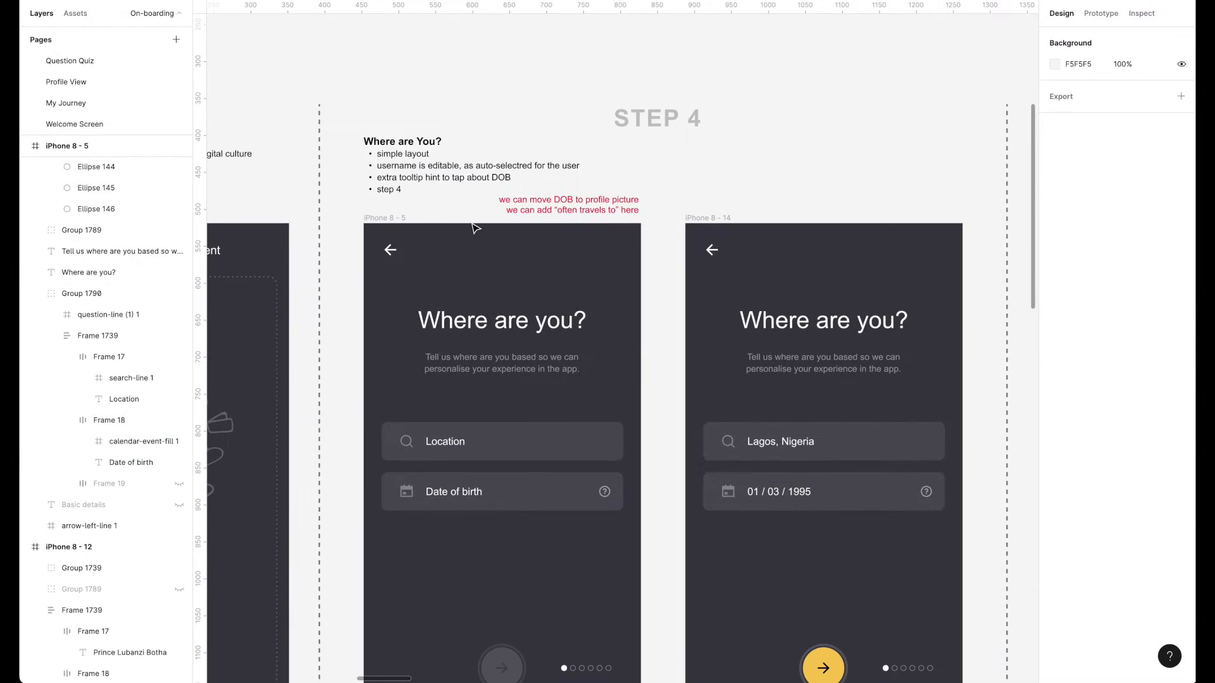
Step: Set the font size of the red note above the first "Where are you?" screen to 10
{"action": "scroll", "coordinate": [672, 171], "scroll_direction": "down", "scroll_amount": 2}
{"action": "scroll", "coordinate": [672, 171], "scroll_direction": "left", "scroll_amount": 1}
{"action": "scroll", "coordinate": [694, 128], "scroll_direction": "right", "scroll_amount": 2}
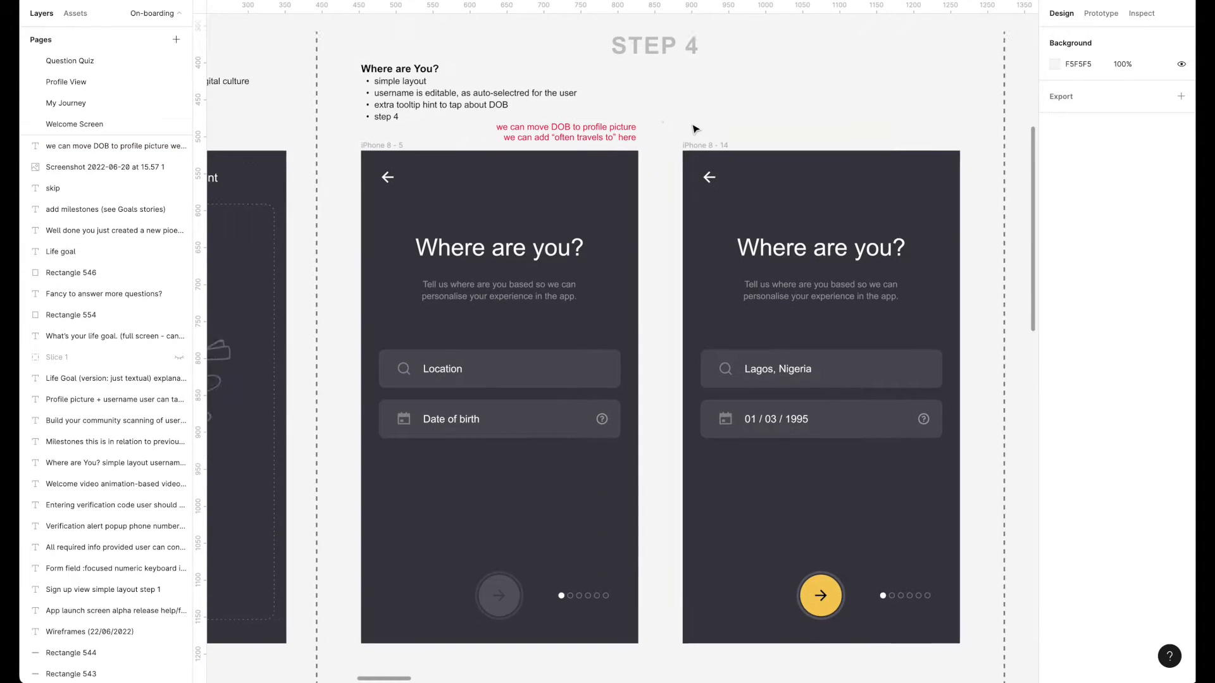
{"action": "left_click", "coordinate": [519, 154]}
{"action": "left_click", "coordinate": [1133, 240]}
{"action": "type", "text": "10"}
{"action": "key", "text": "Tab"}
{"action": "type", "text": "a"}
{"action": "left_click", "coordinate": [691, 155]}
Step: Append to camera-permissions note: "Answer: In order to use the app properly, user must allow. In iOS you can select exactly what data is going to be shared."
{"action": "scroll", "coordinate": [702, 101], "scroll_direction": "right", "scroll_amount": 7}
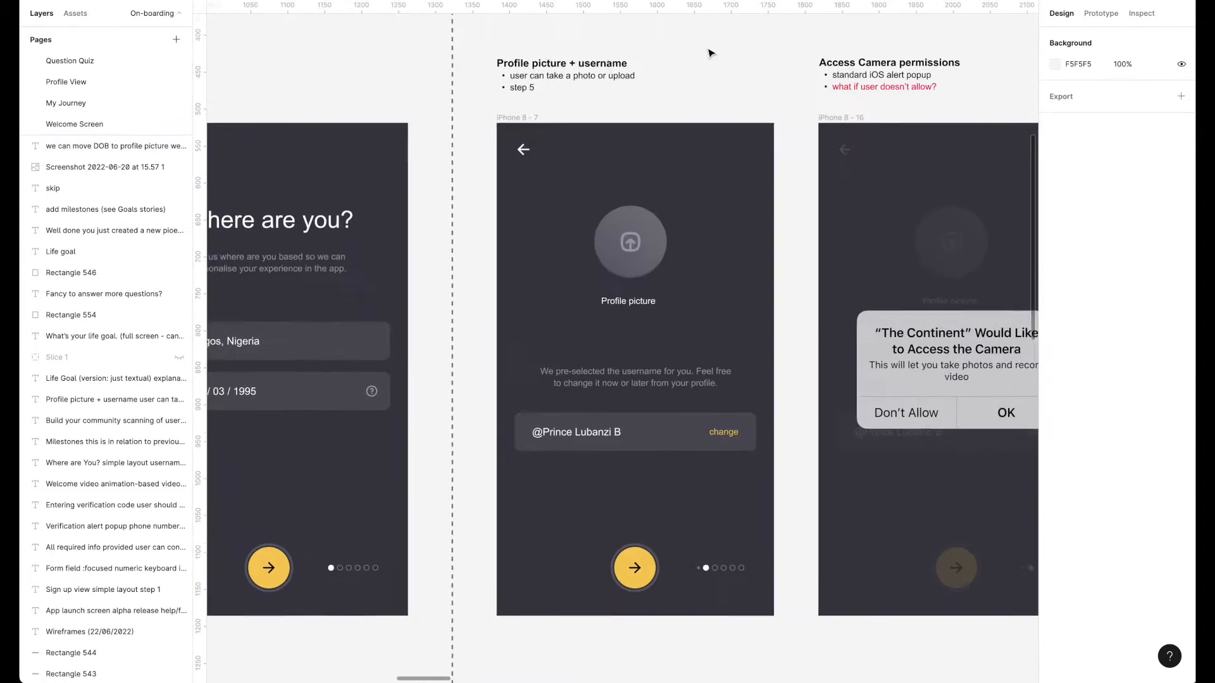
{"action": "scroll", "coordinate": [664, 253], "scroll_direction": "right", "scroll_amount": 4}
{"action": "scroll", "coordinate": [664, 253], "scroll_direction": "down", "scroll_amount": 2}
{"action": "scroll", "coordinate": [658, 253], "scroll_direction": "down", "scroll_amount": 4}
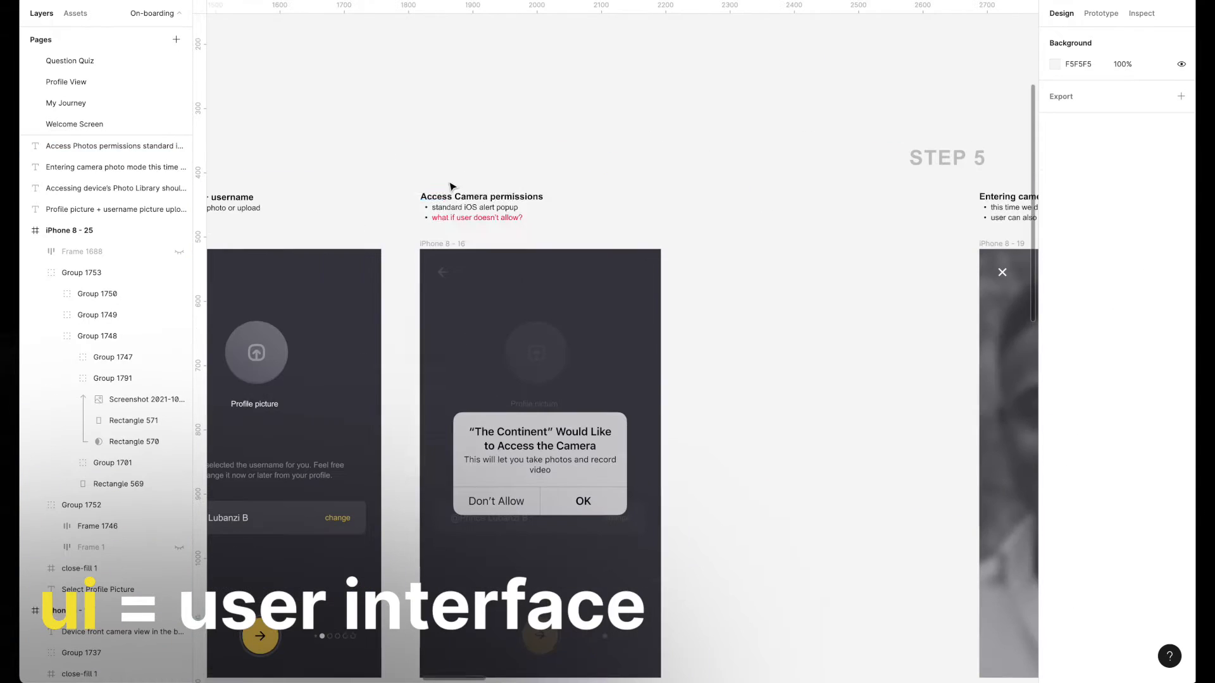
{"action": "double_click", "coordinate": [525, 217]}
{"action": "type", "text": "-"}
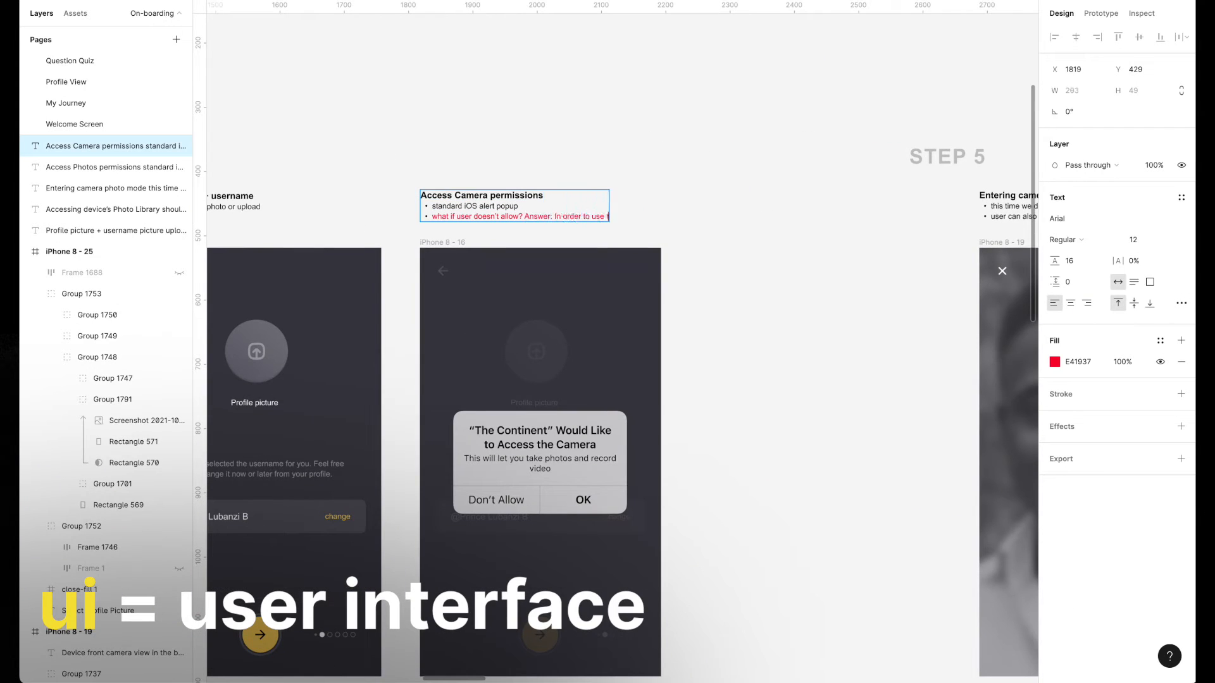
{"action": "type", "text": "ust allow. In iOS you can select exactly what data is going to be shared."}
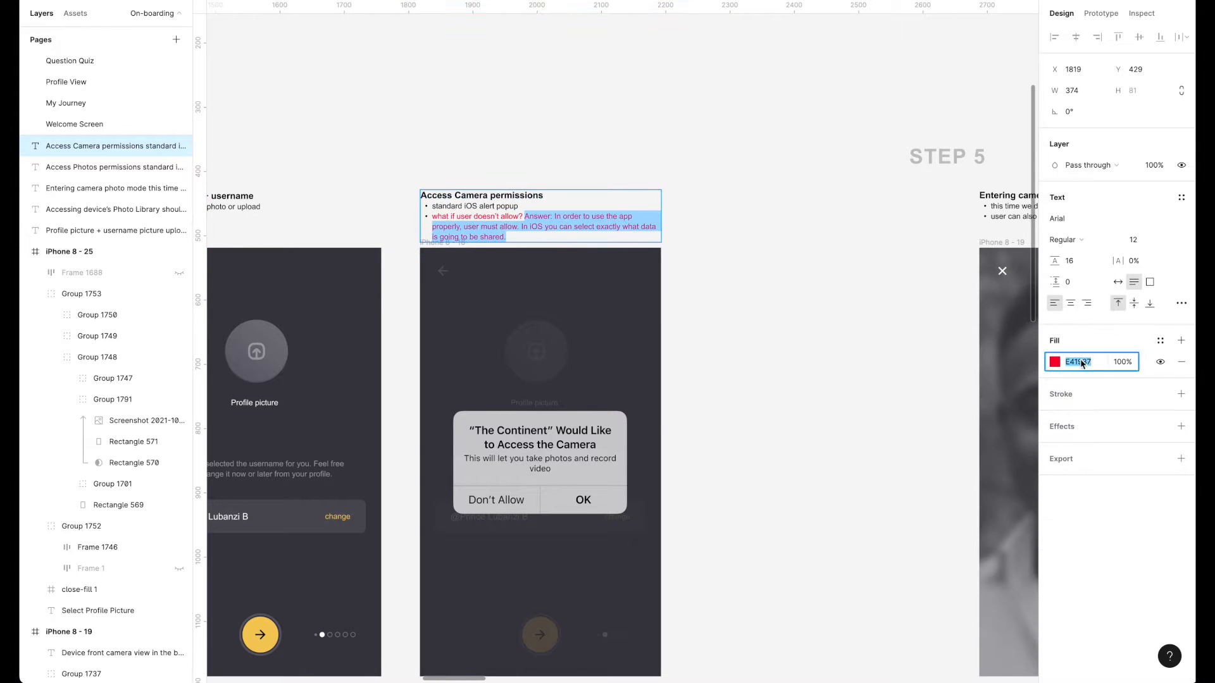
{"action": "left_click", "coordinate": [835, 240]}
Step: Move the camera photo mode screen and its note directly beside the Access Camera permissions screen, matching the spacing of the other screens
{"action": "scroll", "coordinate": [857, 190], "scroll_direction": "right", "scroll_amount": 3}
{"action": "scroll", "coordinate": [857, 165], "scroll_direction": "down", "scroll_amount": 4}
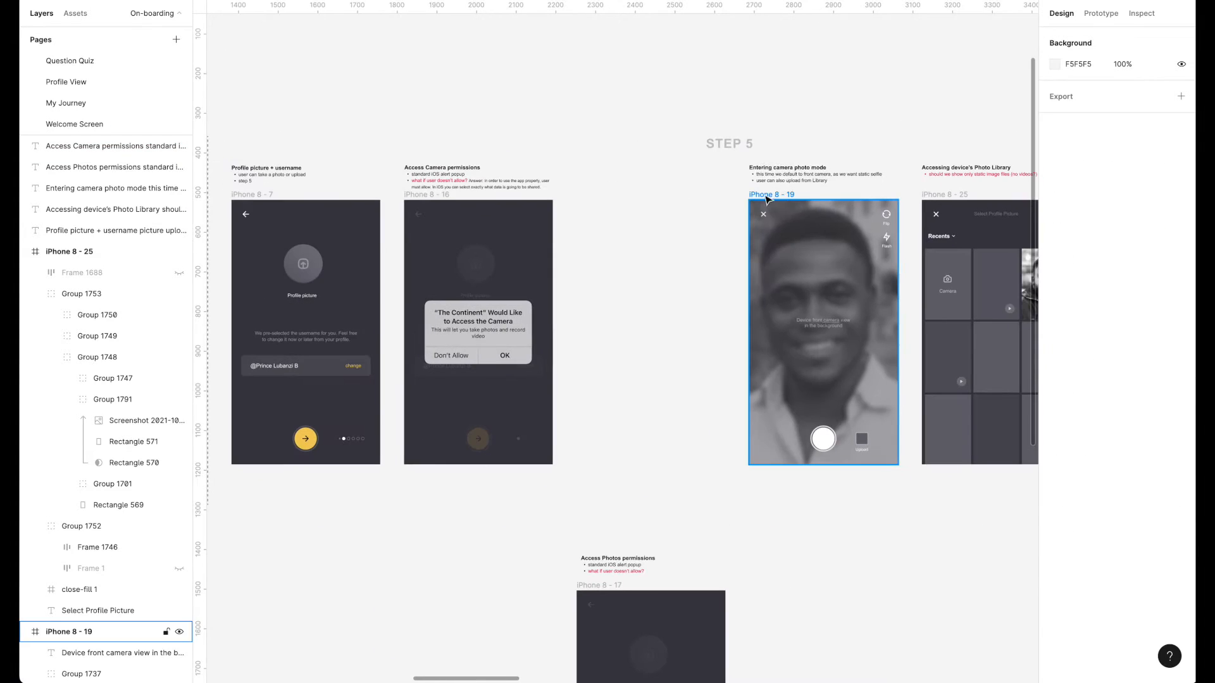
{"action": "left_click", "coordinate": [773, 195]}
{"action": "left_click", "coordinate": [794, 168], "text": "shift"}
{"action": "left_click_drag", "start_coordinate": [794, 167], "coordinate": [625, 168]}
{"action": "left_click", "coordinate": [599, 194]}
{"action": "key", "text": "alt"}
{"action": "scroll", "coordinate": [634, 212], "scroll_direction": "down", "scroll_amount": 3}
{"action": "left_click", "coordinate": [635, 212]}
Step: Add the bullet "user tapped "Upload" on previous screen" as the first point of the Access Photos permissions note
{"action": "scroll", "coordinate": [537, 444], "scroll_direction": "up", "scroll_amount": 5}
{"action": "left_click", "coordinate": [455, 440]}
{"action": "left_click", "coordinate": [537, 445]}
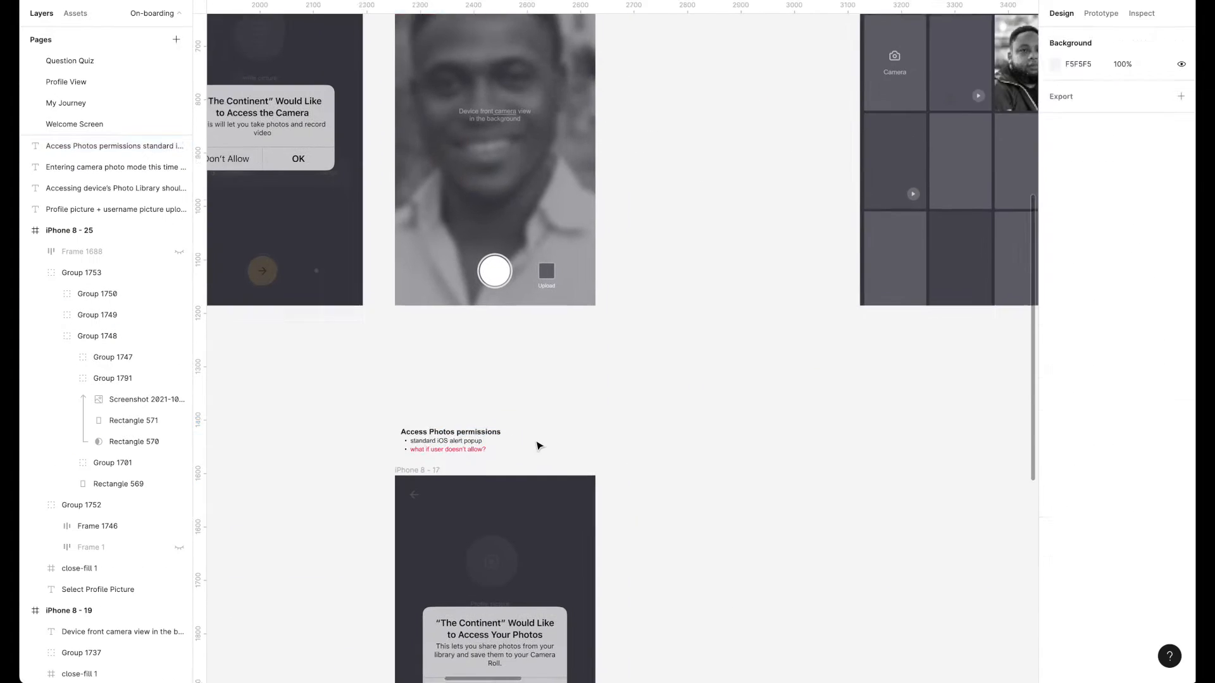
{"action": "scroll", "coordinate": [537, 445], "scroll_direction": "left", "scroll_amount": 1}
{"action": "double_click", "coordinate": [445, 434]}
{"action": "key", "text": "Return"}
{"action": "left_click", "coordinate": [618, 436]}
Step: Move the Access Photos permissions screen and its note up into the row, between the camera photo mode and Photo Library screens
{"action": "scroll", "coordinate": [596, 421], "scroll_direction": "down", "scroll_amount": 5}
{"action": "scroll", "coordinate": [572, 430], "scroll_direction": "up", "scroll_amount": 5}
{"action": "left_click", "coordinate": [422, 459], "text": "shift"}
{"action": "left_click_drag", "start_coordinate": [423, 458], "coordinate": [688, 175]}
{"action": "scroll", "coordinate": [728, 171], "scroll_direction": "down", "scroll_amount": 4}
{"action": "left_click", "coordinate": [595, 510]}
{"action": "scroll", "coordinate": [597, 557], "scroll_direction": "up", "scroll_amount": 2}
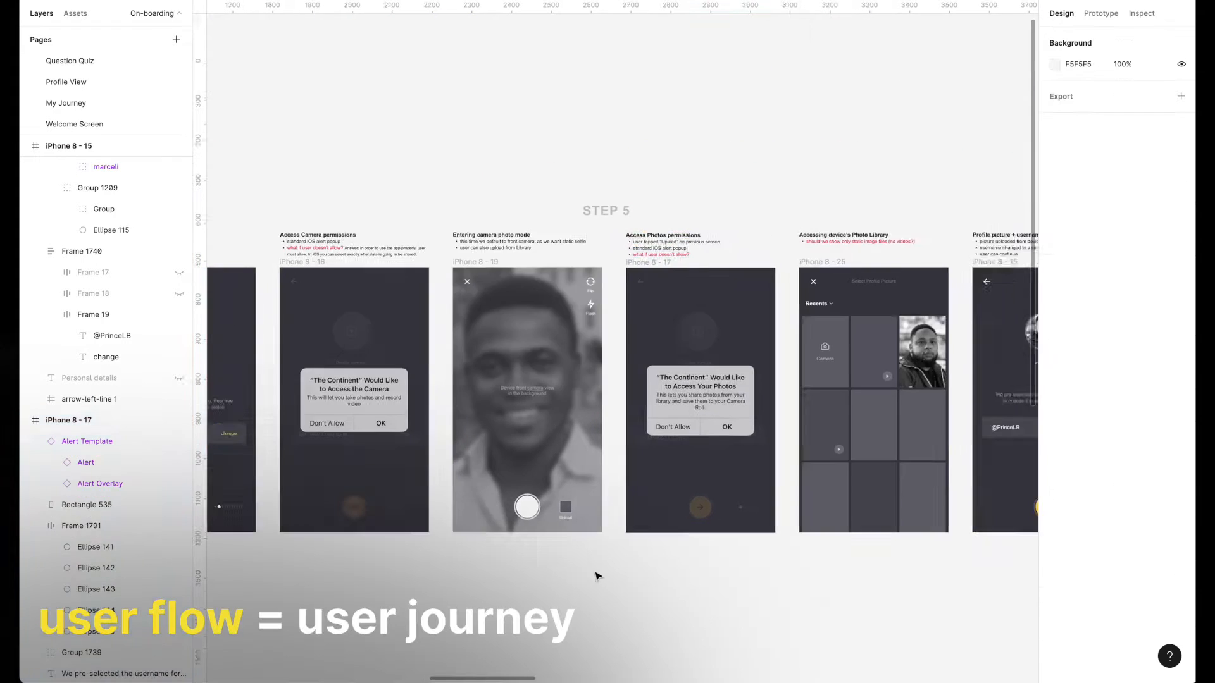
Step: Check the spacing around the Access Photos permissions screen and review the order of the Step 5 screens
{"action": "scroll", "coordinate": [597, 575], "scroll_direction": "up", "scroll_amount": 3}
{"action": "scroll", "coordinate": [633, 316], "scroll_direction": "right", "scroll_amount": 3}
{"action": "left_click", "coordinate": [634, 183]}
{"action": "key", "text": "alt"}
{"action": "left_click", "coordinate": [556, 100]}
{"action": "scroll", "coordinate": [557, 101], "scroll_direction": "right", "scroll_amount": 2}
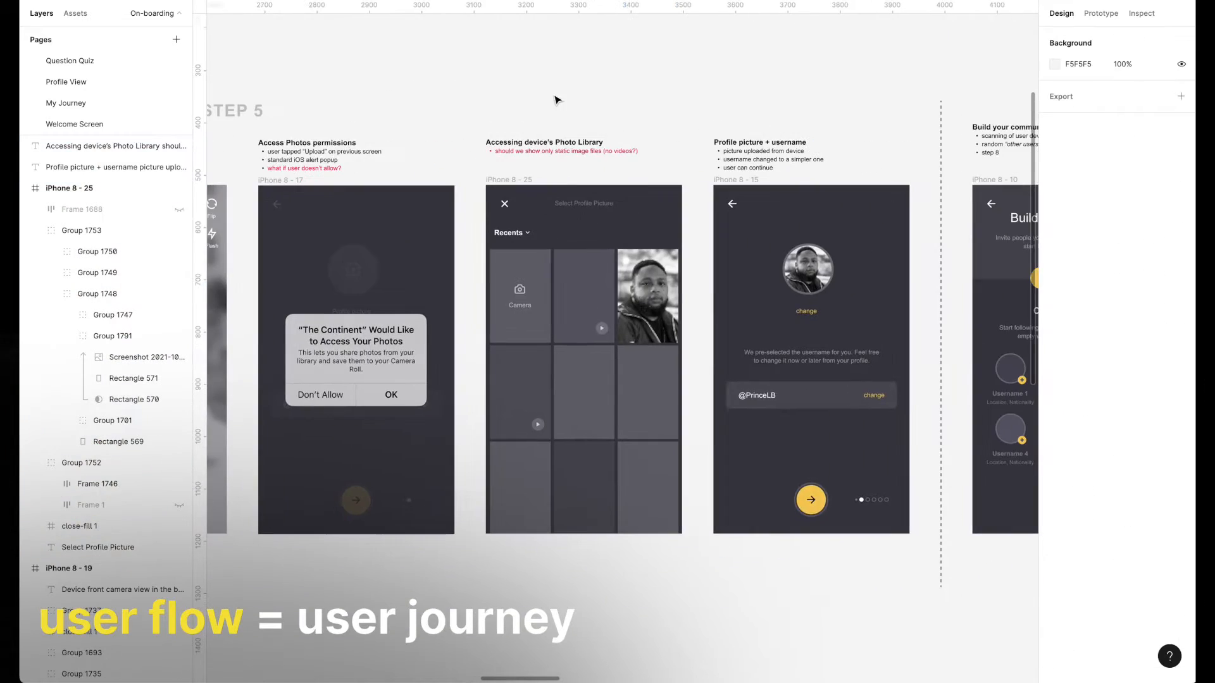
{"action": "scroll", "coordinate": [677, 116], "scroll_direction": "right", "scroll_amount": 4}
{"action": "scroll", "coordinate": [677, 115], "scroll_direction": "down", "scroll_amount": 5}
{"action": "scroll", "coordinate": [676, 115], "scroll_direction": "left", "scroll_amount": 5}
{"action": "scroll", "coordinate": [597, 156], "scroll_direction": "up", "scroll_amount": 8}
{"action": "scroll", "coordinate": [596, 157], "scroll_direction": "down", "scroll_amount": 4}
{"action": "scroll", "coordinate": [593, 155], "scroll_direction": "right", "scroll_amount": 12}
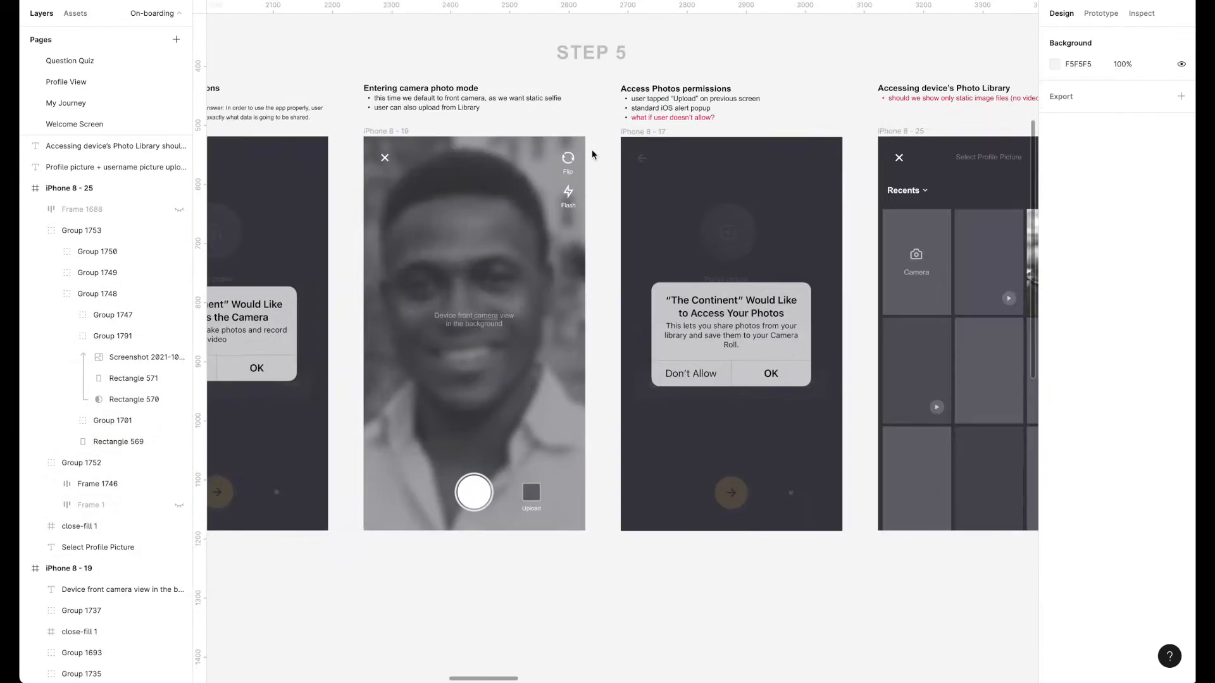
{"action": "scroll", "coordinate": [594, 155], "scroll_direction": "down", "scroll_amount": 6}
{"action": "scroll", "coordinate": [594, 154], "scroll_direction": "left", "scroll_amount": 5}
{"action": "scroll", "coordinate": [924, 317], "scroll_direction": "up", "scroll_amount": 6}
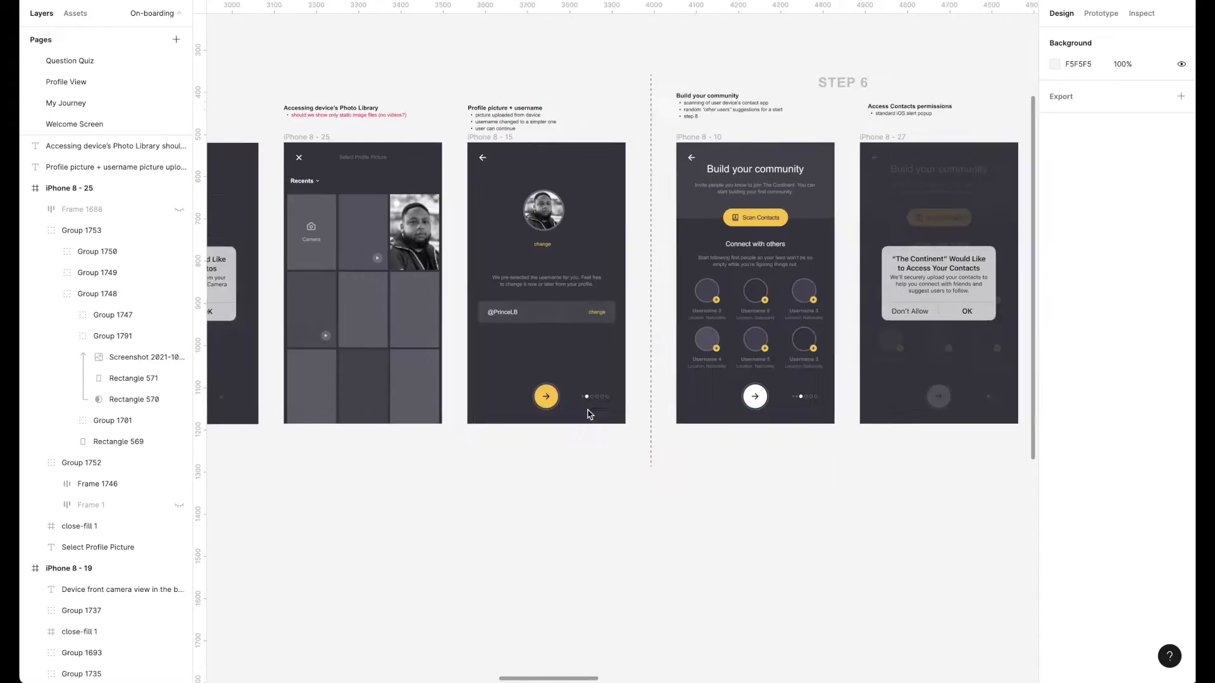
Step: Recolour the Scan Contacts button white and the arrow button yellow on the "Build your community" screen
{"action": "left_click", "coordinate": [627, 423]}
{"action": "left_click", "coordinate": [1053, 304]}
{"action": "left_click", "coordinate": [927, 603]}
{"action": "left_click", "coordinate": [753, 494]}
Step: Change the plus badges of Username 4, Username 5 and Username 6 to white on the "Build your community" screen
{"action": "scroll", "coordinate": [601, 350], "scroll_direction": "up", "scroll_amount": 5}
{"action": "double_click", "coordinate": [553, 363]}
{"action": "left_click", "coordinate": [146, 509]}
{"action": "left_click", "coordinate": [418, 424]}
{"action": "double_click", "coordinate": [675, 365]}
{"action": "left_click", "coordinate": [1054, 506]}
{"action": "left_click", "coordinate": [873, 253]}
{"action": "double_click", "coordinate": [553, 364]}
{"action": "left_click", "coordinate": [141, 464]}
{"action": "left_click", "coordinate": [1054, 506]}
{"action": "double_click", "coordinate": [793, 364]}
{"action": "left_click", "coordinate": [143, 377]}
{"action": "left_click", "coordinate": [1054, 506]}
{"action": "left_click", "coordinate": [856, 247]}
Step: Change the plus badges of Username 1, Username 2 and Username 3 to white on the "Build your community" screen
{"action": "scroll", "coordinate": [859, 262], "scroll_direction": "down", "scroll_amount": 5}
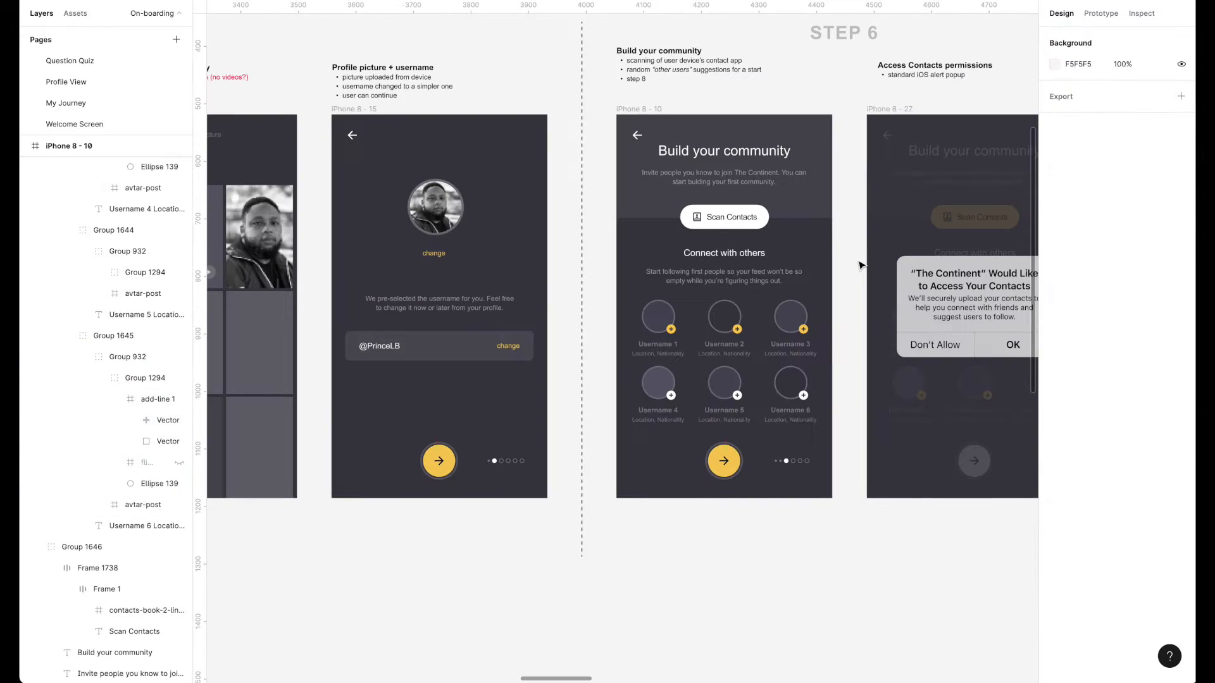
{"action": "scroll", "coordinate": [632, 234], "scroll_direction": "right", "scroll_amount": 1}
{"action": "scroll", "coordinate": [705, 323], "scroll_direction": "up", "scroll_amount": 3}
{"action": "left_click", "coordinate": [698, 349], "text": "super"}
{"action": "left_click", "coordinate": [146, 253]}
{"action": "left_click", "coordinate": [1055, 506]}
{"action": "left_click", "coordinate": [608, 349], "text": "super"}
{"action": "left_click", "coordinate": [143, 189]}
{"action": "left_click", "coordinate": [1054, 506]}
{"action": "left_click", "coordinate": [790, 349], "text": "super"}
{"action": "left_click", "coordinate": [143, 377]}
{"action": "left_click", "coordinate": [1054, 506]}
{"action": "scroll", "coordinate": [785, 287], "scroll_direction": "down", "scroll_amount": 5}
{"action": "left_click", "coordinate": [564, 120]}
Step: Change the Scan Contacts button's label to "Review my Contacs" on the "Build your community" screen
{"action": "scroll", "coordinate": [728, 199], "scroll_direction": "up", "scroll_amount": 4}
{"action": "double_click", "coordinate": [722, 249], "text": "super"}
{"action": "type", "text": "Re"}
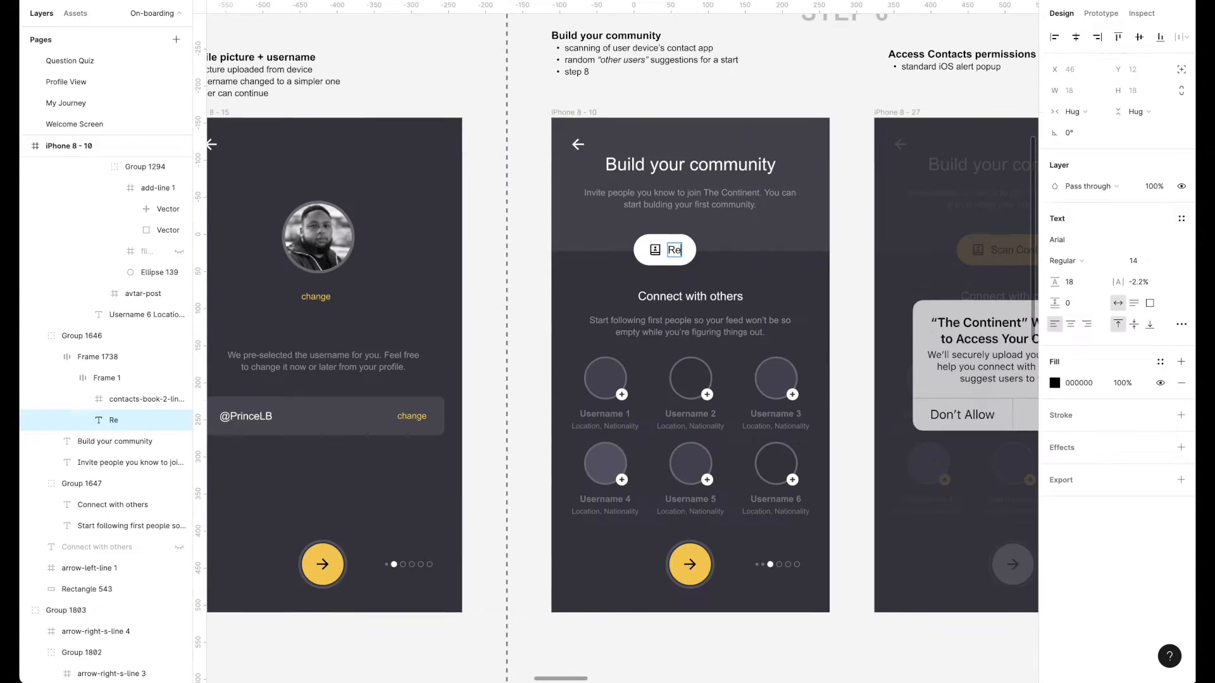
{"action": "left_click", "coordinate": [524, 224]}
{"action": "scroll", "coordinate": [523, 225], "scroll_direction": "down", "scroll_amount": 1}
{"action": "left_click", "coordinate": [651, 263], "text": "super"}
{"action": "left_click", "coordinate": [499, 257]}
{"action": "scroll", "coordinate": [626, 303], "scroll_direction": "down", "scroll_amount": 5}
{"action": "scroll", "coordinate": [682, 253], "scroll_direction": "up", "scroll_amount": 5}
{"action": "left_click", "coordinate": [598, 318], "text": "super"}
{"action": "left_click", "coordinate": [1054, 522]}
{"action": "key", "text": "i"}
{"action": "key", "text": "Escape"}
{"action": "left_click", "coordinate": [737, 335]}
Step: Examine the Introduction time screen and look back over the Step 5 and Step 6 screens
{"action": "scroll", "coordinate": [690, 316], "scroll_direction": "down", "scroll_amount": 5}
{"action": "scroll", "coordinate": [709, 393], "scroll_direction": "up", "scroll_amount": 4}
{"action": "scroll", "coordinate": [758, 360], "scroll_direction": "down", "scroll_amount": 5}
{"action": "scroll", "coordinate": [857, 337], "scroll_direction": "up", "scroll_amount": 5}
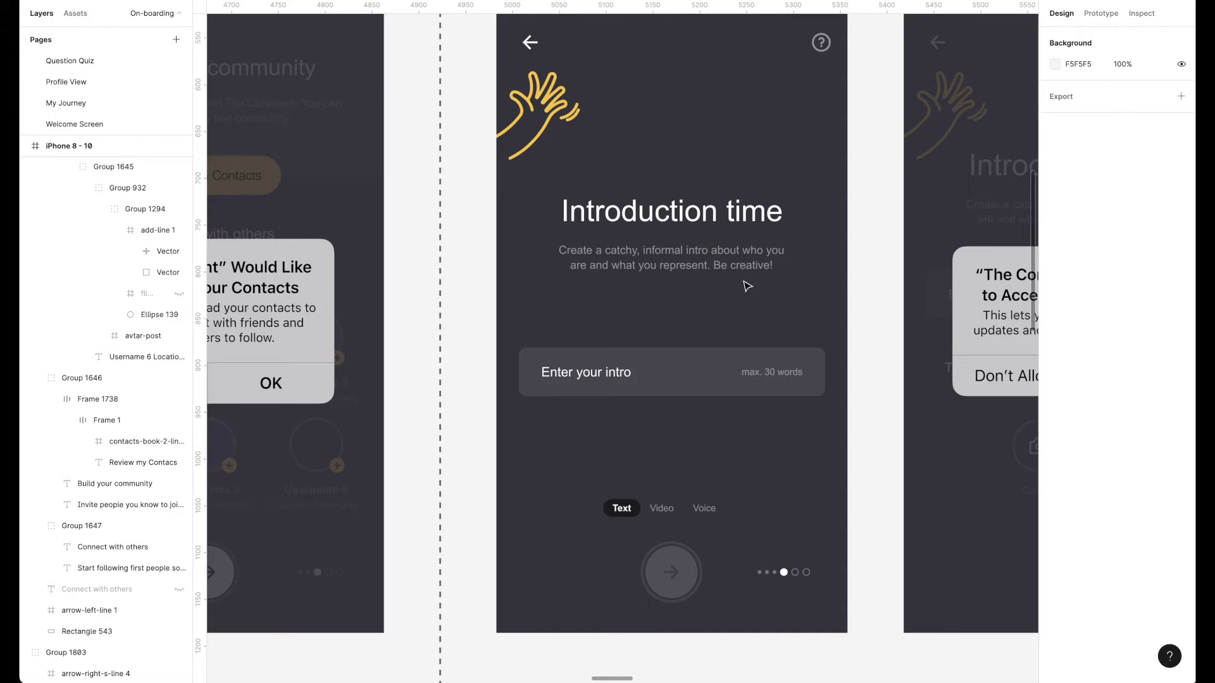
{"action": "scroll", "coordinate": [889, 405], "scroll_direction": "down", "scroll_amount": 5}
{"action": "scroll", "coordinate": [890, 405], "scroll_direction": "left", "scroll_amount": 15}
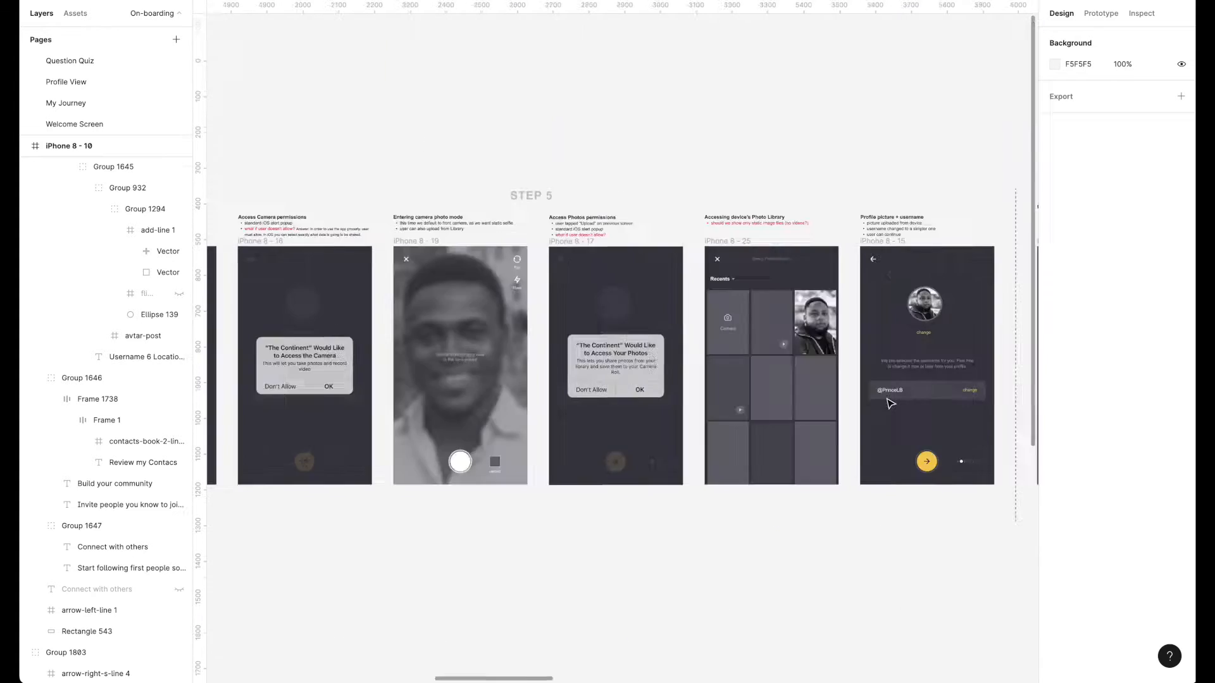
{"action": "scroll", "coordinate": [651, 380], "scroll_direction": "right", "scroll_amount": 10}
{"action": "scroll", "coordinate": [651, 380], "scroll_direction": "up", "scroll_amount": 3}
{"action": "scroll", "coordinate": [652, 380], "scroll_direction": "right", "scroll_amount": 5}
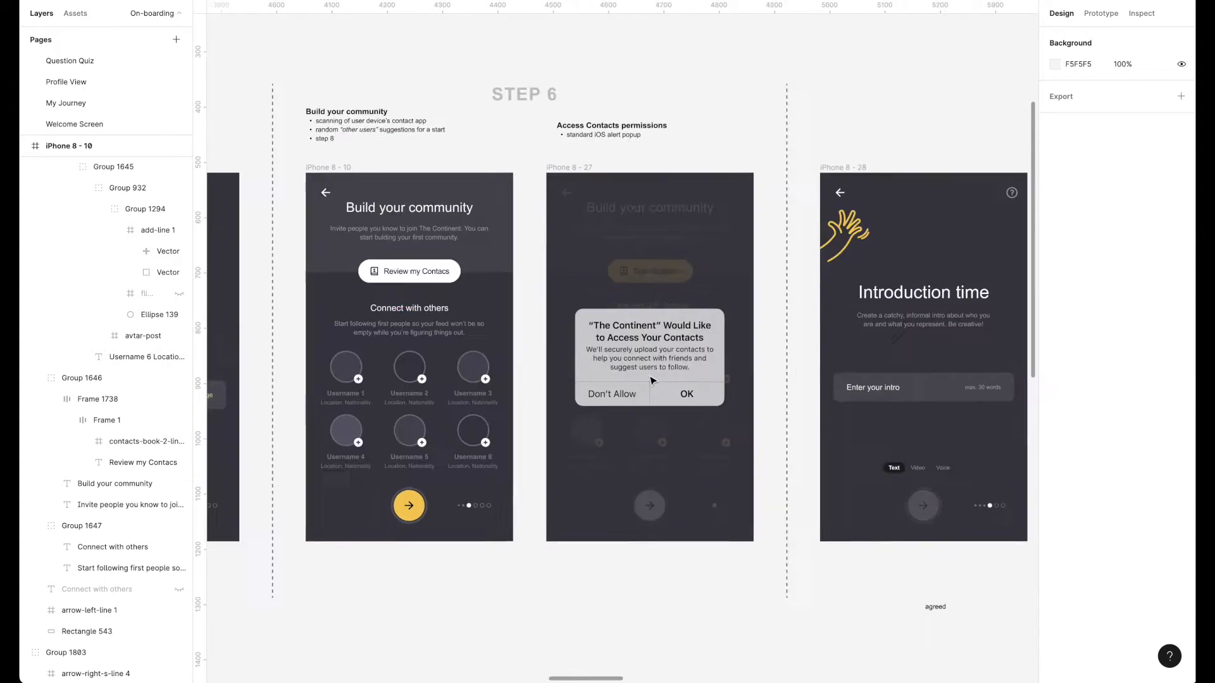
Step: Centre the Text / Video / Voice switcher horizontally on the Introduction time screen
{"action": "scroll", "coordinate": [651, 380], "scroll_direction": "right", "scroll_amount": 5}
{"action": "scroll", "coordinate": [651, 380], "scroll_direction": "up", "scroll_amount": 3}
{"action": "left_click", "coordinate": [605, 515]}
{"action": "left_click", "coordinate": [179, 420]}
{"action": "left_click", "coordinate": [586, 610]}
{"action": "key", "text": "ctrl+z"}
{"action": "scroll", "coordinate": [695, 598], "scroll_direction": "up", "scroll_amount": 1}
{"action": "left_click", "coordinate": [612, 480]}
{"action": "key", "text": "alt+h"}
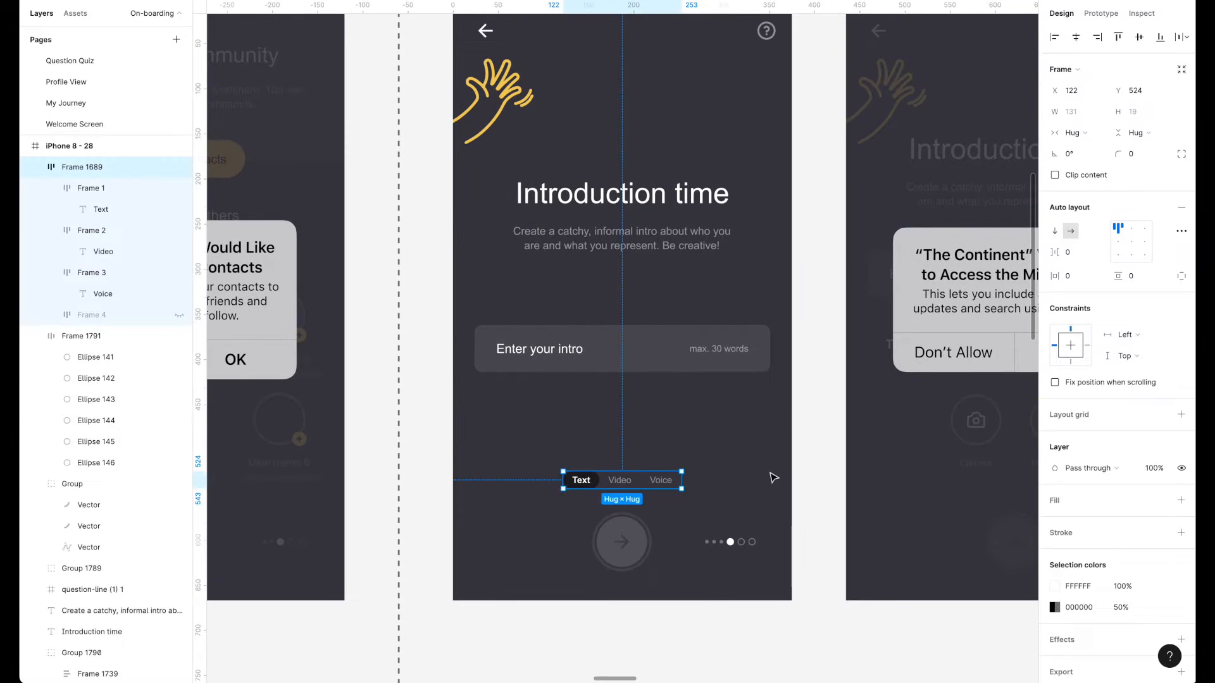
Step: Duplicate the intro description above the Text / Video / Voice switcher and reword the copy as "You can create your intro in different formats"
{"action": "left_click_drag", "start_coordinate": [569, 246], "coordinate": [569, 434]}
{"action": "double_click", "coordinate": [570, 435]}
{"action": "type", "text": "You can"}
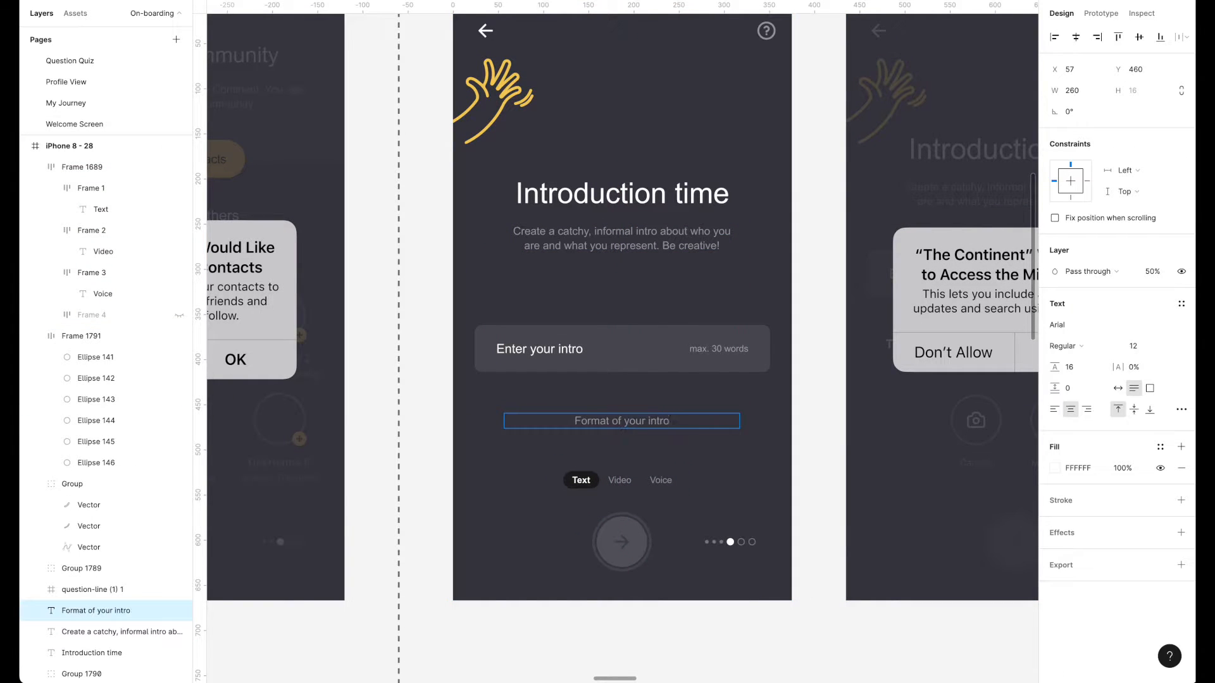
{"action": "left_click", "coordinate": [442, 467]}
Step: Set the formats hint's font size to 10 and its line height to 13
{"action": "left_click", "coordinate": [620, 421]}
{"action": "scroll", "coordinate": [809, 463], "scroll_direction": "down", "scroll_amount": 1}
{"action": "key", "text": "super+shift+comma"}
{"action": "key", "text": "super+shift+comma"}
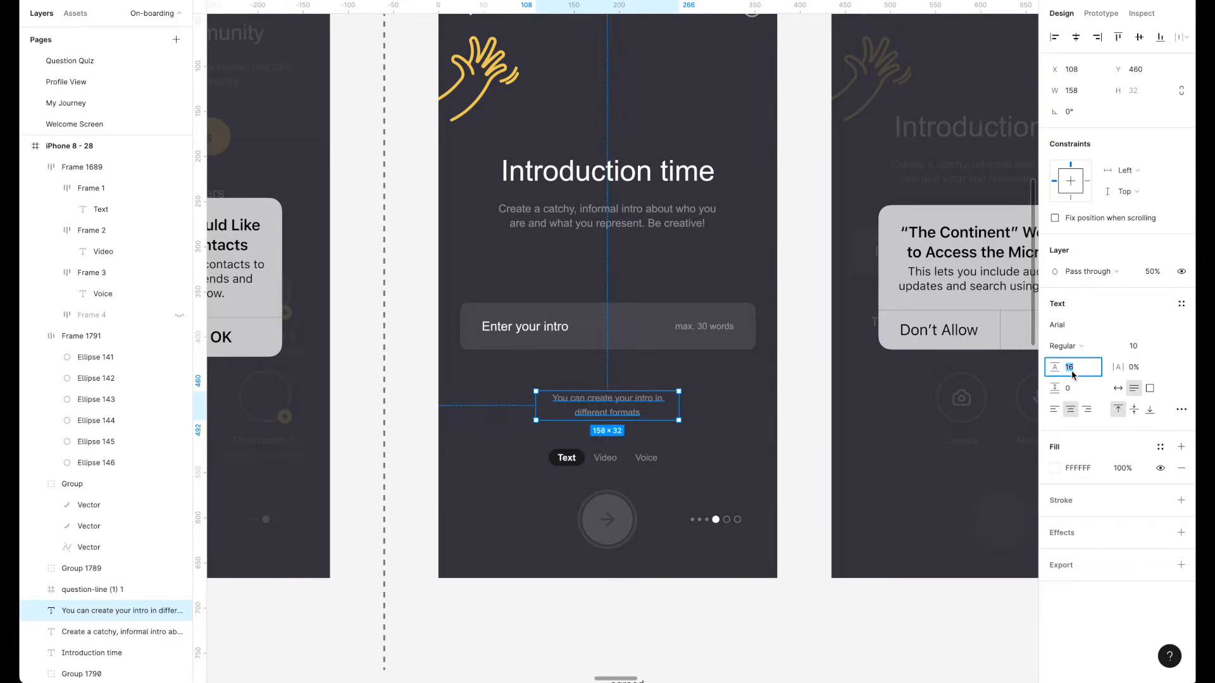
{"action": "type", "text": "13"}
{"action": "key", "text": "Return"}
{"action": "scroll", "coordinate": [680, 409], "scroll_direction": "left", "scroll_amount": 1}
Step: Widen the text box of the formats hint and set its opacity to 30%
{"action": "mouse_move", "coordinate": [700, 409]}
{"action": "left_mouse_down"}
{"action": "mouse_move", "coordinate": [688, 403]}
{"action": "mouse_move", "coordinate": [720, 409]}
{"action": "left_mouse_up"}
{"action": "left_click", "coordinate": [781, 464]}
{"action": "left_click", "coordinate": [658, 418]}
{"action": "key", "text": "3"}
{"action": "left_click", "coordinate": [841, 458]}
Step: Edit the formats hint on the Introduction time screen to read "You can create your intro in different formats."
{"action": "scroll", "coordinate": [785, 468], "scroll_direction": "left", "scroll_amount": 1}
{"action": "left_click", "coordinate": [676, 444]}
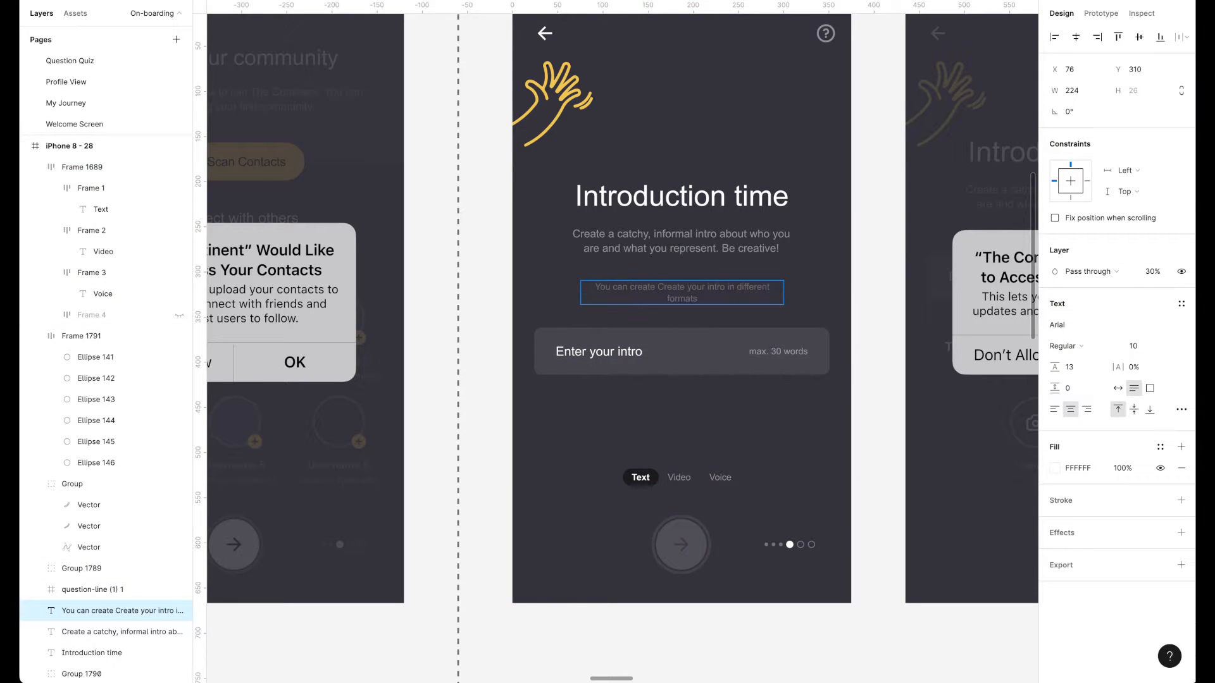
{"action": "key", "text": "BackSpace"}
{"action": "key", "text": "BackSpace"}
{"action": "key", "text": "BackSpace"}
{"action": "key", "text": "BackSpace"}
{"action": "key", "text": "BackSpace"}
{"action": "key", "text": "BackSpace"}
{"action": "key", "text": "BackSpace"}
{"action": "key", "text": "BackSpace"}
{"action": "key", "text": "BackSpace"}
{"action": "key", "text": "BackSpace"}
{"action": "key", "text": "BackSpace"}
{"action": "key", "text": "BackSpace"}
{"action": "key", "text": "BackSpace"}
{"action": "key", "text": "Escape"}
Step: Set the formats hint's opacity to 50% and move it down below the intro field, just above the switcher
{"action": "key", "text": "0"}
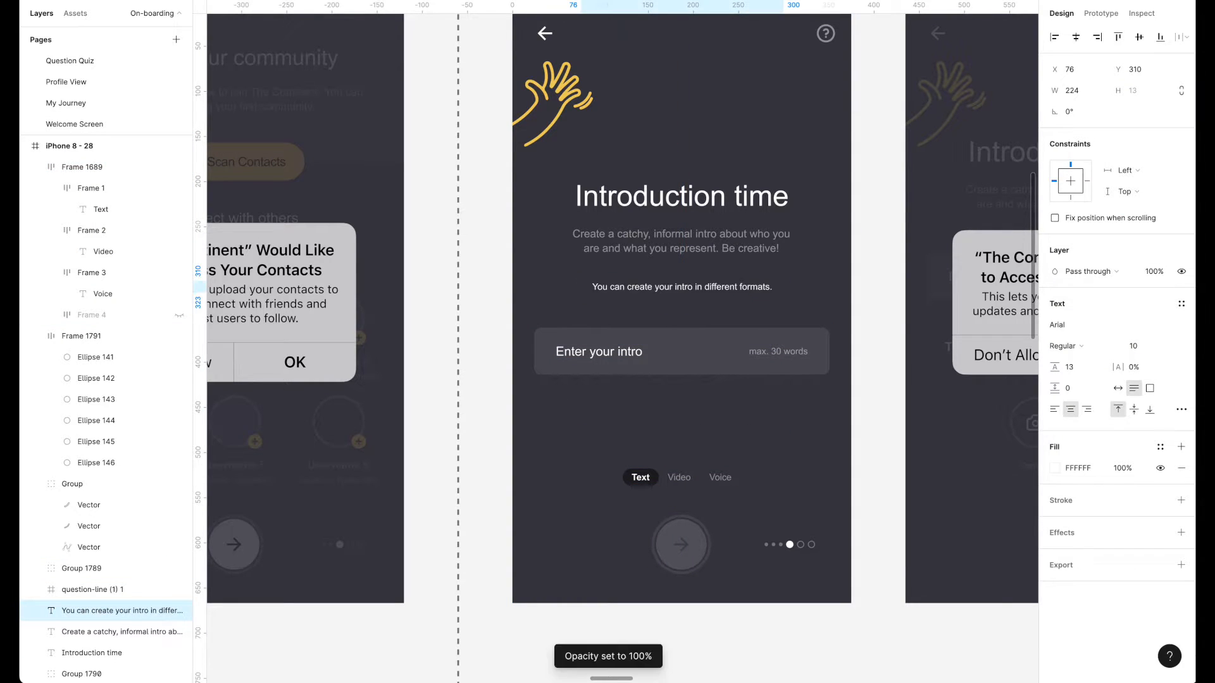
{"action": "key", "text": "5"}
{"action": "left_click", "coordinate": [855, 301]}
{"action": "left_click", "coordinate": [729, 292]}
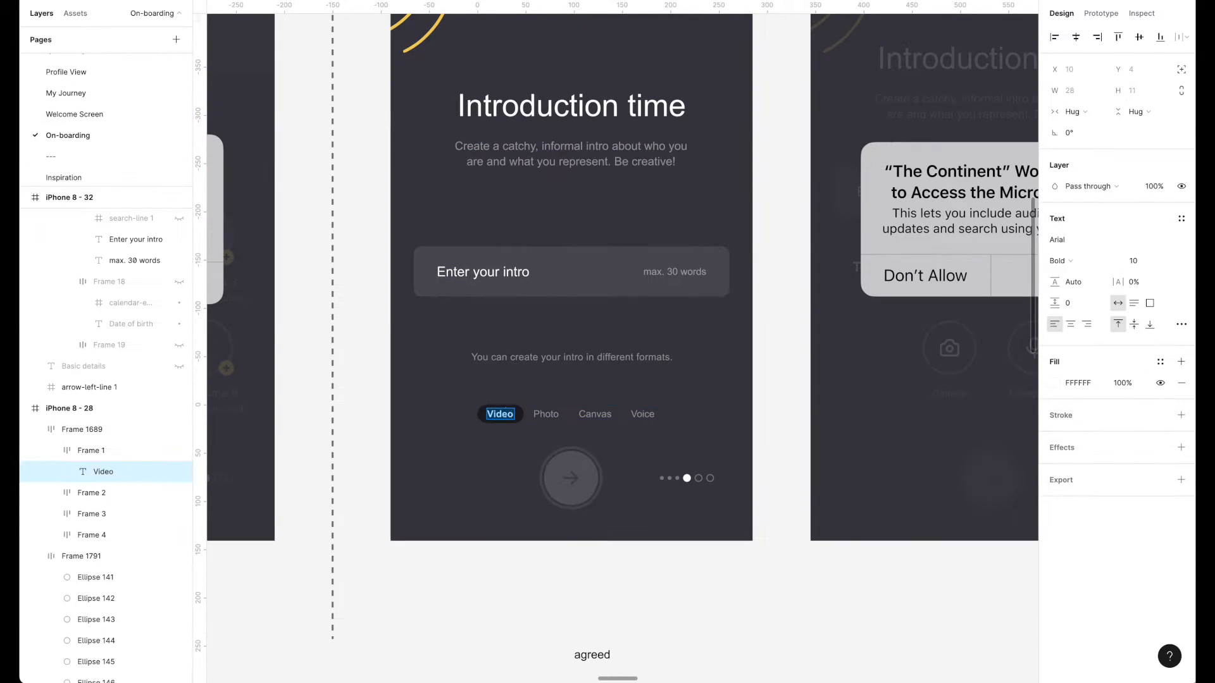
Step: Relabel the format switcher as Text, Video and Voice and add a second line "Swipe to change" to the hint
{"action": "double_click", "coordinate": [537, 413]}
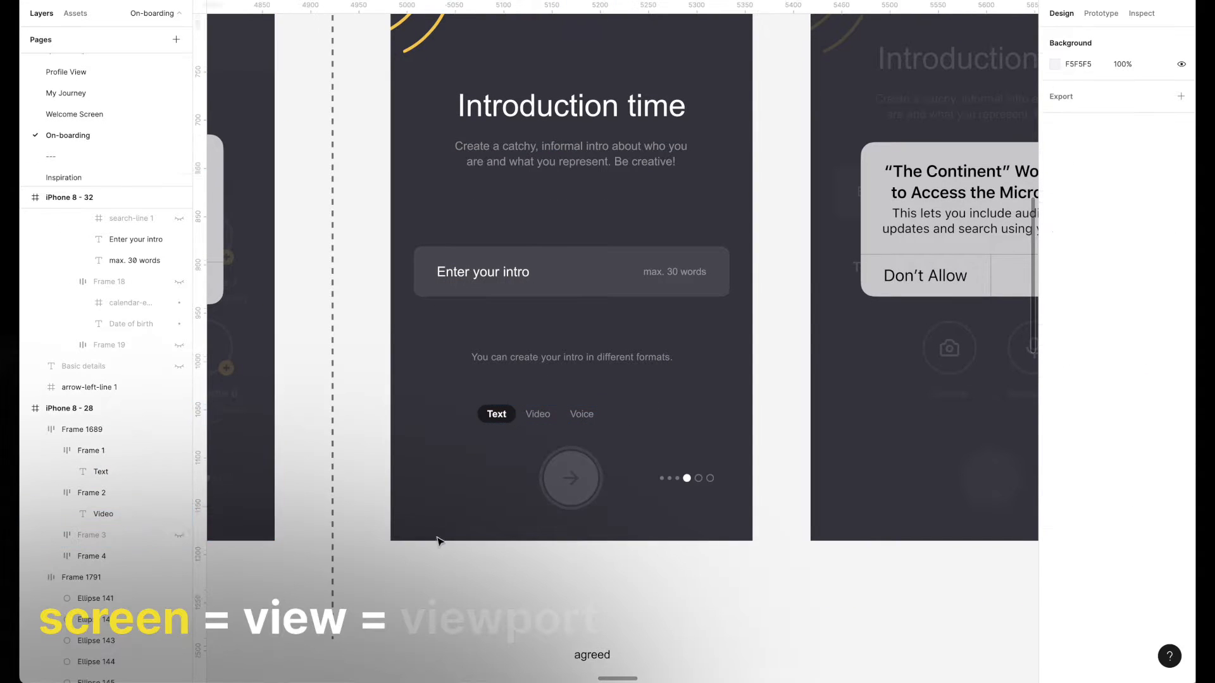
{"action": "left_click", "coordinate": [552, 395]}
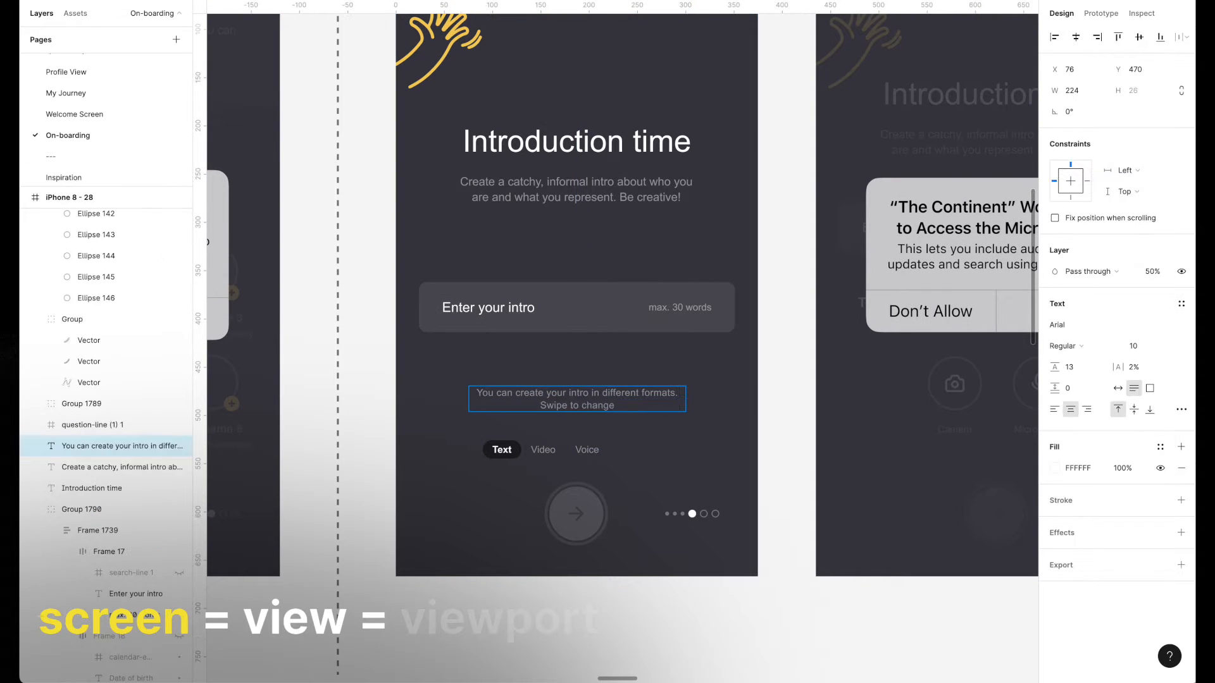
Step: Set the formats hint's opacity to 65% and reword it as "You can create your intro in different ways. Swipe to change format"
{"action": "key", "text": "Escape"}
{"action": "key", "text": "6"}
{"action": "key", "text": "5"}
{"action": "left_click", "coordinate": [786, 405]}
{"action": "triple_click", "coordinate": [598, 406]}
Step: Centre the relabelled Text / Video / Voice switcher horizontally under the hint
{"action": "left_click", "coordinate": [1054, 468]}
{"action": "left_click", "coordinate": [789, 521]}
{"action": "key", "text": "super+z"}
{"action": "left_click", "coordinate": [545, 450]}
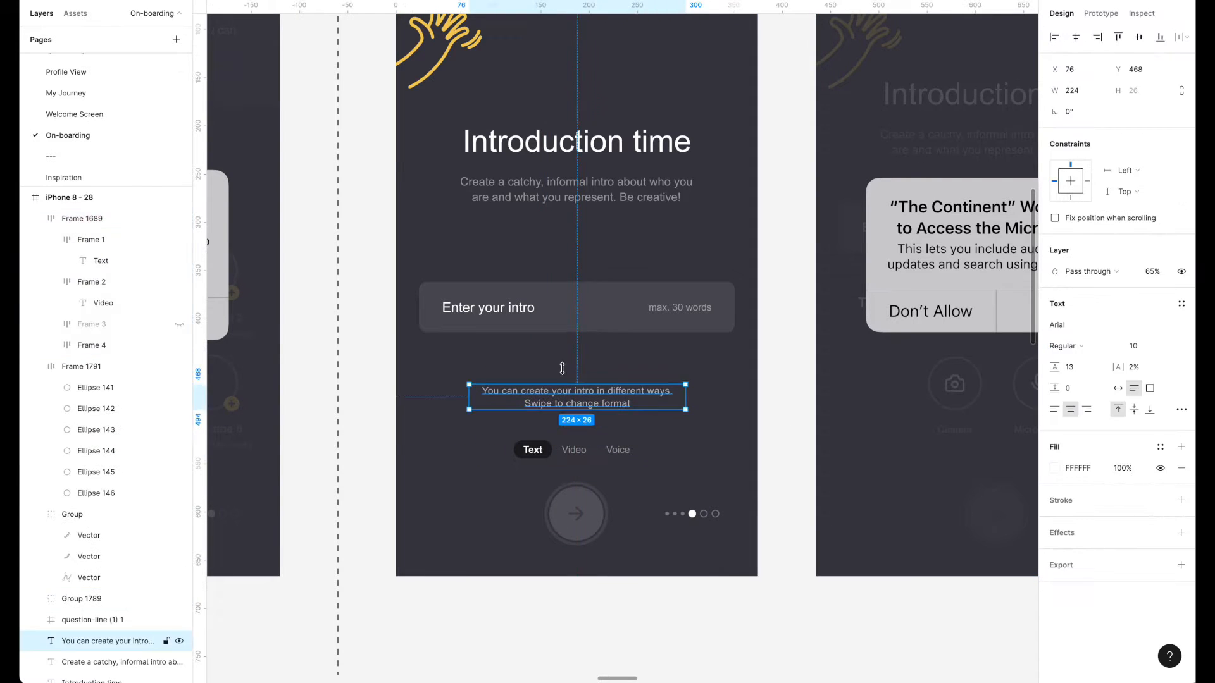
Step: Change the intro field's text to "Describe yourself in one sentence" and hide the "max. 30 words" label
{"action": "double_click", "coordinate": [466, 309]}
{"action": "type", "text": "one sentence"}
{"action": "left_click", "coordinate": [680, 307]}
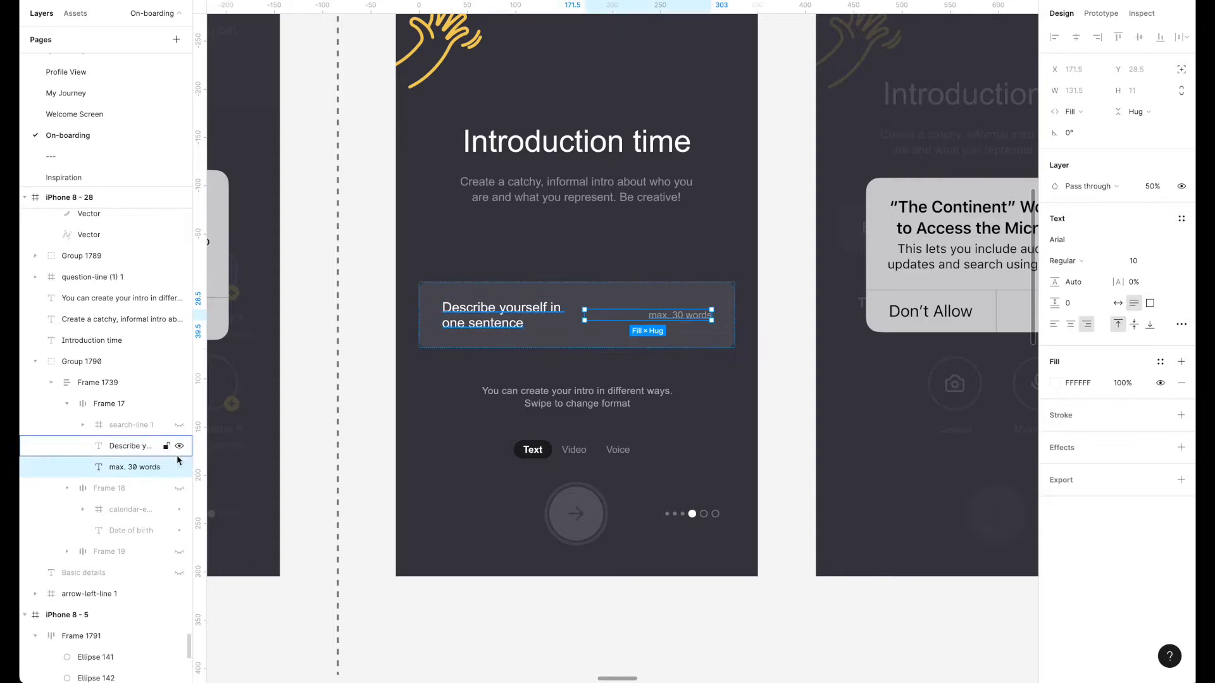
{"action": "left_click", "coordinate": [180, 467]}
{"action": "left_click", "coordinate": [779, 405]}
Step: Centre-align the "Describe yourself in one sentence" text within the intro field
{"action": "double_click", "coordinate": [479, 315]}
{"action": "left_click", "coordinate": [544, 308]}
{"action": "left_click", "coordinate": [1071, 324]}
{"action": "left_click", "coordinate": [769, 408]}
Step: Dim the "You can create your intro in different ways" hint to 35% opacity
{"action": "scroll", "coordinate": [769, 408], "scroll_direction": "up", "scroll_amount": 1}
{"action": "left_click", "coordinate": [565, 359]}
{"action": "left_click", "coordinate": [564, 440]}
{"action": "left_click", "coordinate": [563, 408]}
{"action": "scroll", "coordinate": [569, 303], "scroll_direction": "up", "scroll_amount": 1}
{"action": "scroll", "coordinate": [753, 367], "scroll_direction": "left", "scroll_amount": 1}
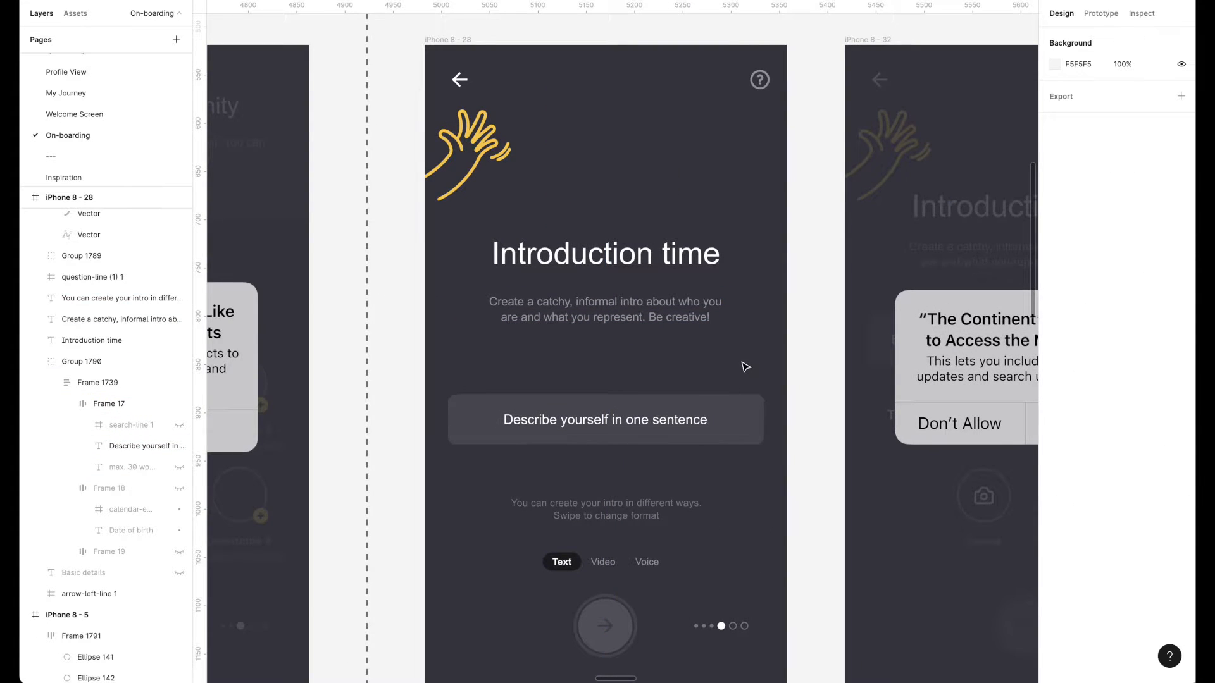
{"action": "scroll", "coordinate": [746, 367], "scroll_direction": "down", "scroll_amount": 1}
{"action": "left_click", "coordinate": [551, 442]}
{"action": "left_click", "coordinate": [738, 479]}
{"action": "scroll", "coordinate": [554, 396], "scroll_direction": "down", "scroll_amount": 1}
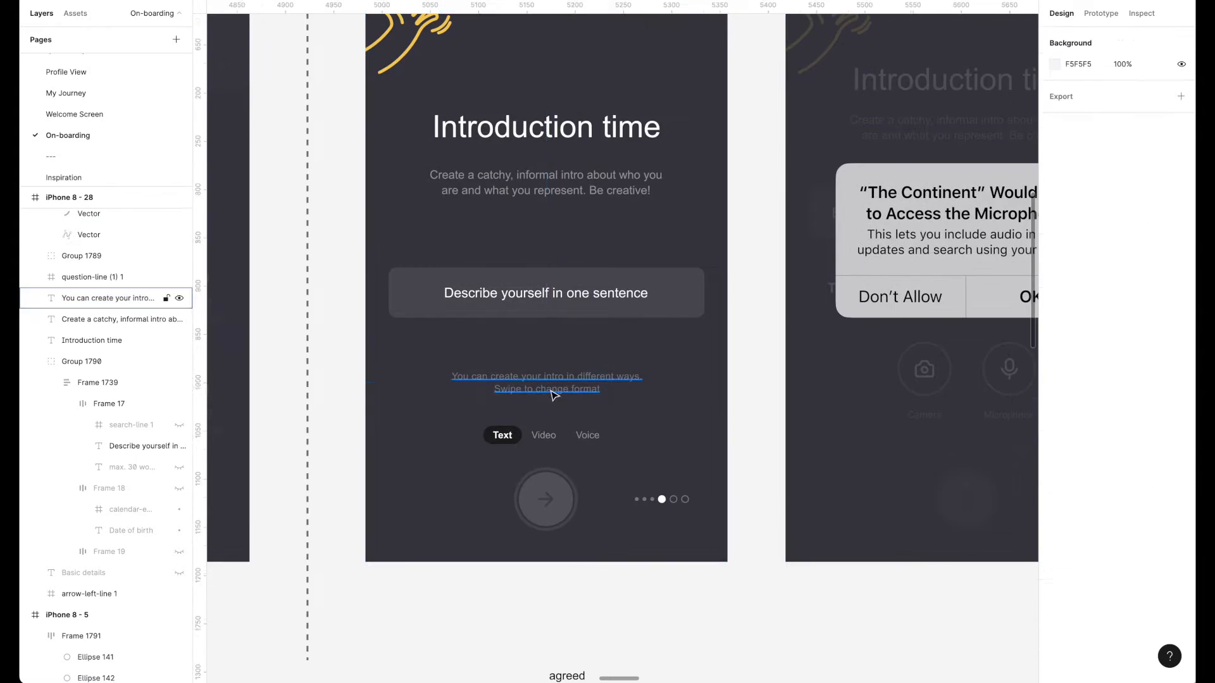
Step: Build a Video version of the Introduction time screen with a blurred portrait background, a "15 sec" label, a red record button and an Upload tile
{"action": "scroll", "coordinate": [746, 470], "scroll_direction": "up", "scroll_amount": 1}
{"action": "scroll", "coordinate": [741, 522], "scroll_direction": "down", "scroll_amount": 5}
{"action": "scroll", "coordinate": [601, 475], "scroll_direction": "up", "scroll_amount": 3}
{"action": "scroll", "coordinate": [507, 475], "scroll_direction": "down", "scroll_amount": 2}
{"action": "left_click_drag", "start_coordinate": [465, 329], "coordinate": [1028, 506]}
{"action": "left_click_drag", "start_coordinate": [513, 434], "coordinate": [582, 434]}
{"action": "left_click", "coordinate": [453, 342]}
{"action": "scroll", "coordinate": [379, 417], "scroll_direction": "up", "scroll_amount": 5}
{"action": "scroll", "coordinate": [658, 317], "scroll_direction": "right", "scroll_amount": 5}
{"action": "left_click_drag", "start_coordinate": [490, 146], "coordinate": [753, 146]}
{"action": "left_click", "coordinate": [728, 320]}
{"action": "scroll", "coordinate": [730, 321], "scroll_direction": "up", "scroll_amount": 3}
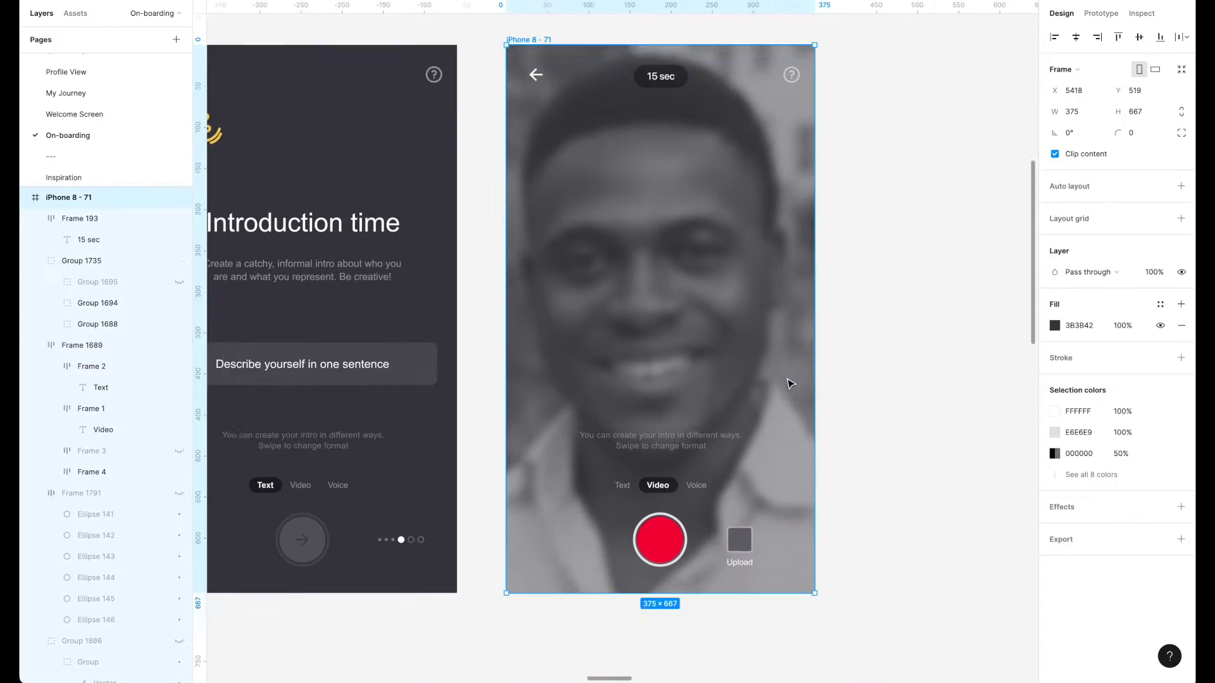
Step: Put a "10 sec" label inside the record button and add the text "Tip: Just say 1 sentence and be yourself" to the Video screen
{"action": "key", "text": "ctrl+v"}
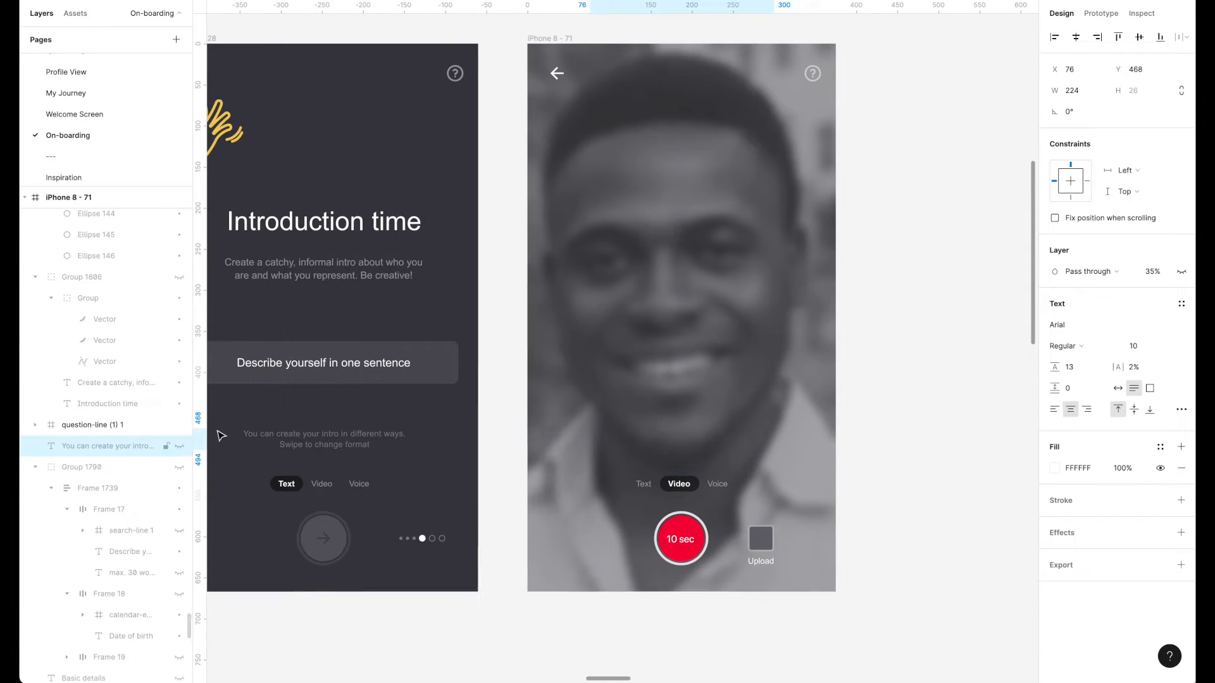
{"action": "key", "text": "ctrl+v"}
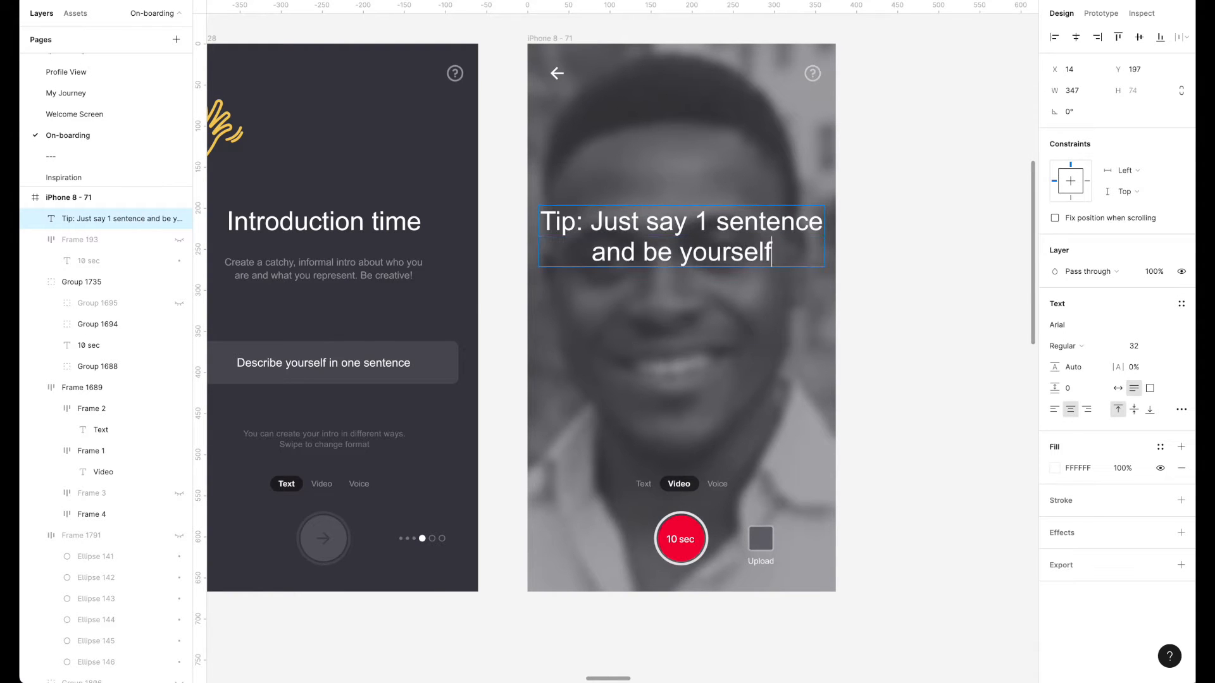
Step: Duplicate the tip text lower on the Video screen and set the copy's font size to 24
{"action": "key", "text": "Escape"}
{"action": "left_click_drag", "start_coordinate": [716, 252], "coordinate": [715, 371], "text": "alt"}
{"action": "left_click", "coordinate": [1134, 346]}
{"action": "type", "text": "24"}
{"action": "key", "text": "Return"}
Step: Reword the upper text as "Pro tip" and the lower one as "Think of a 1 sentence you can say in front of camera and be yourself."
{"action": "double_click", "coordinate": [682, 251]}
{"action": "type", "text": "Pro tip"}
{"action": "left_click", "coordinate": [658, 364]}
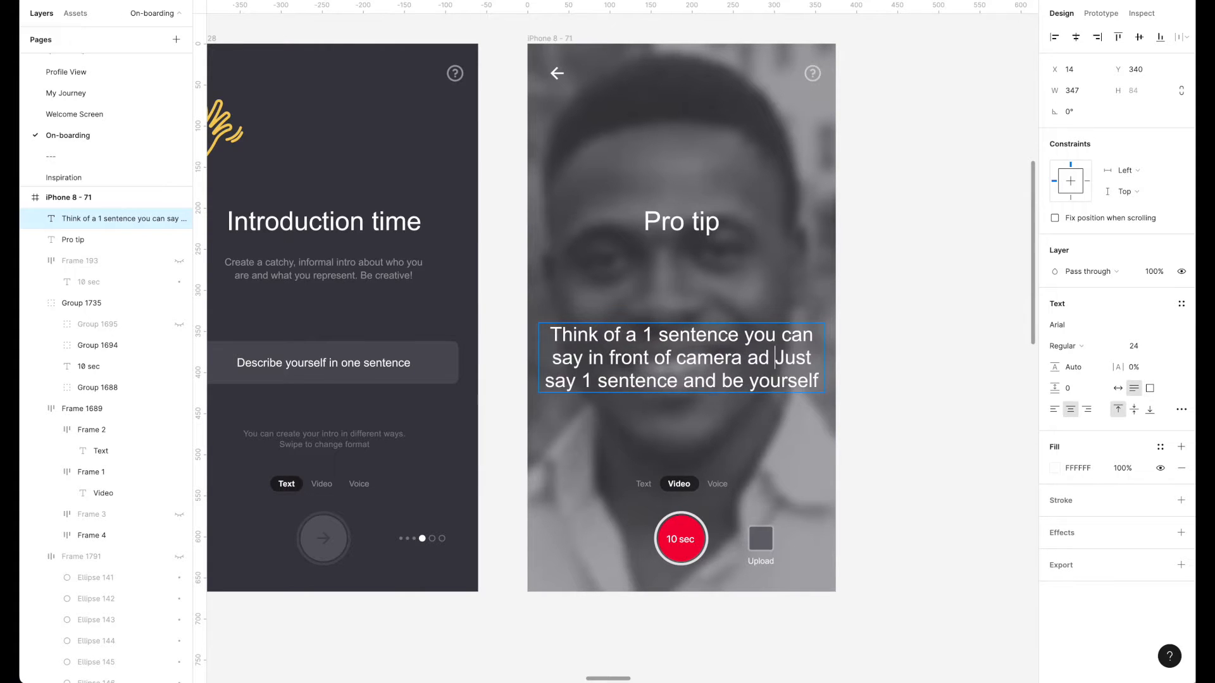
Step: Narrow the tip body's text box and move the "Pro tip" heading down to sit right above it
{"action": "left_click_drag", "start_coordinate": [824, 345], "coordinate": [781, 345], "text": "alt"}
{"action": "left_click", "coordinate": [936, 323]}
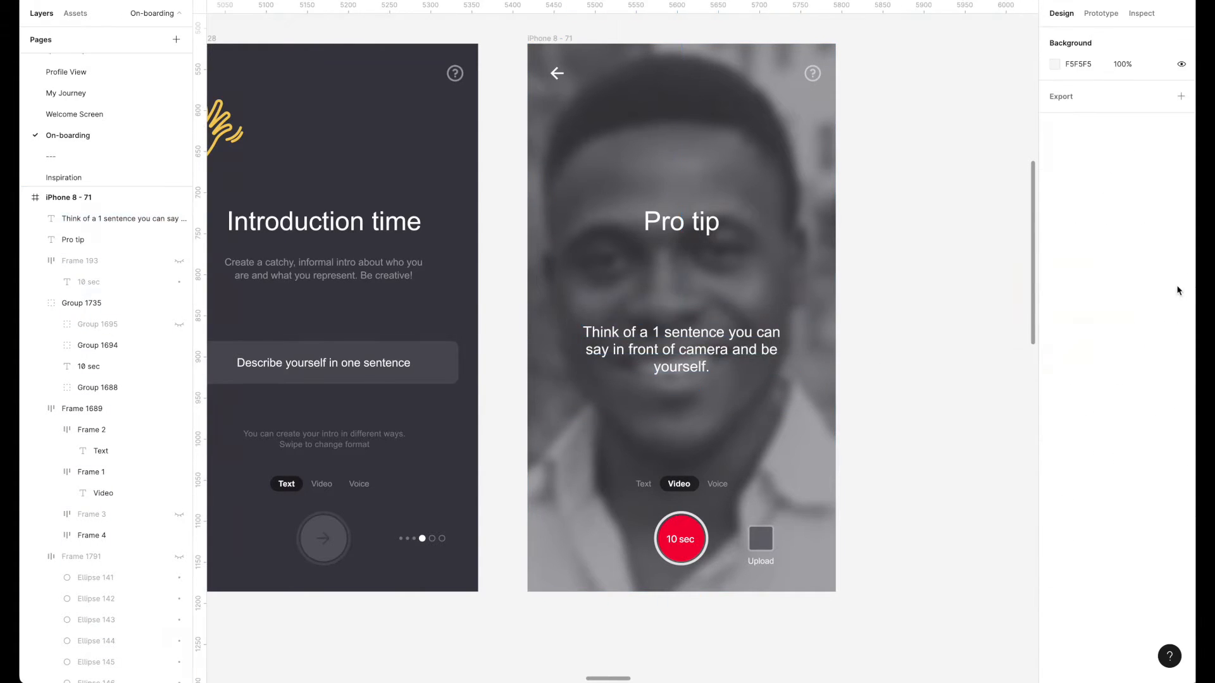
{"action": "scroll", "coordinate": [759, 279], "scroll_direction": "up", "scroll_amount": 2}
{"action": "left_click_drag", "start_coordinate": [715, 279], "coordinate": [716, 345]}
{"action": "left_click", "coordinate": [716, 387], "text": "shift"}
{"action": "key", "text": "shift+Down"}
{"action": "left_click", "coordinate": [718, 367], "text": "shift"}
{"action": "key", "text": "shift+Up"}
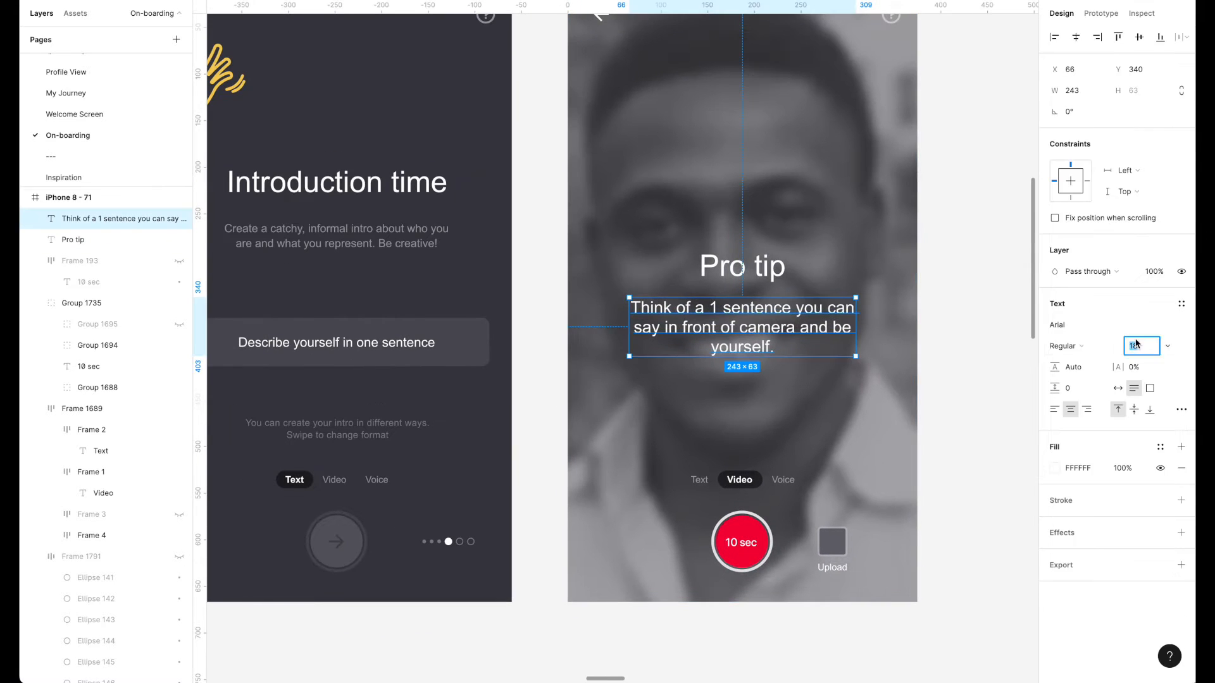
Step: Reduce the font size of both tip texts and wrap them together in a vertical auto layout frame
{"action": "key", "text": "Tab"}
{"action": "left_click", "coordinate": [751, 283], "text": "shift"}
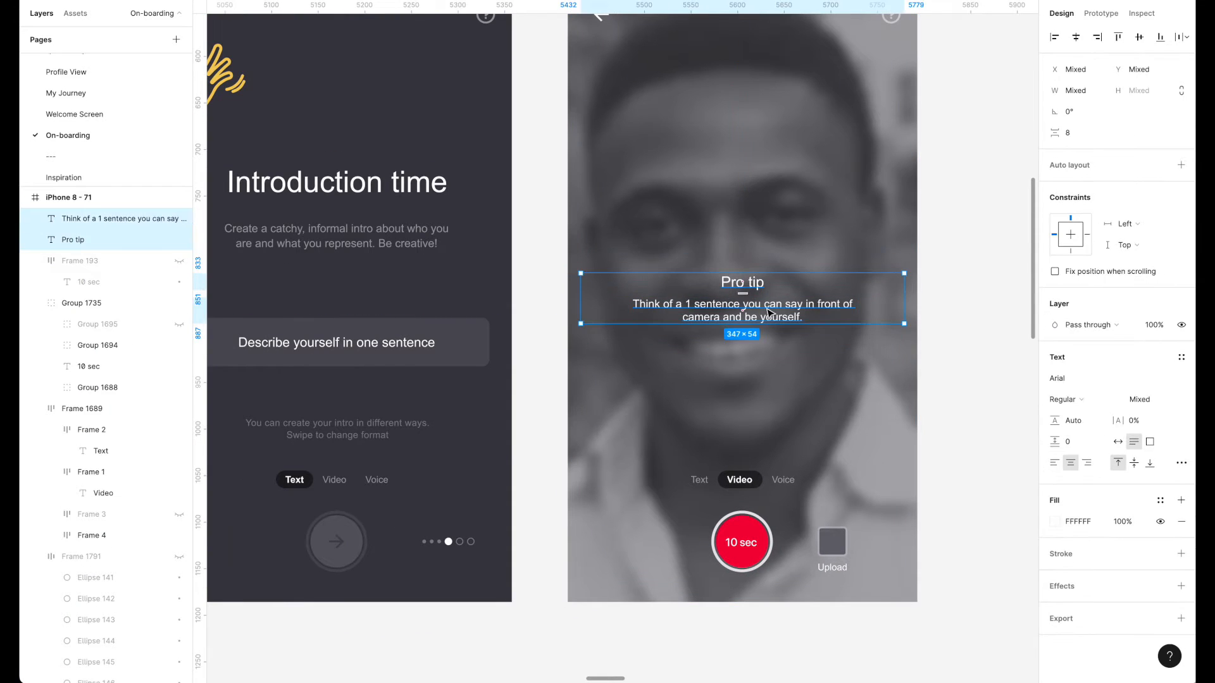
{"action": "key", "text": "shift+a"}
Step: Give the tip frame a black fill at 35% opacity and a corner radius of 12
{"action": "left_click", "coordinate": [1180, 500]}
{"action": "left_click", "coordinate": [1086, 522]}
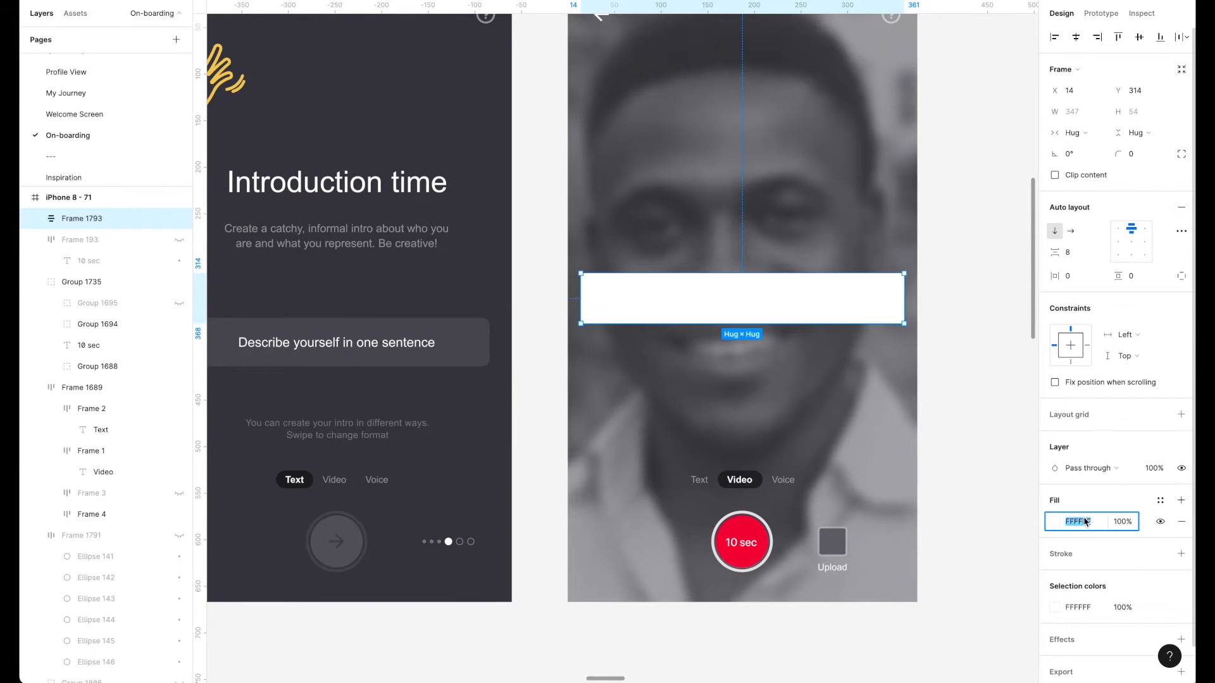
{"action": "left_click", "coordinate": [957, 279]}
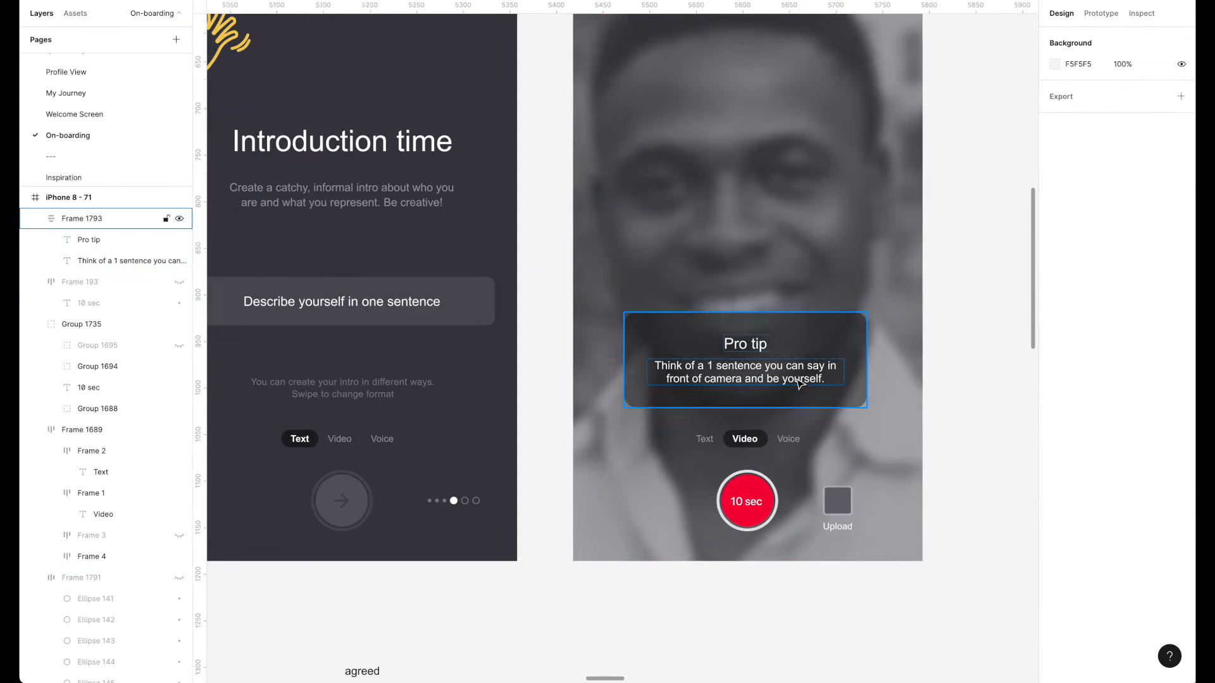
Step: Set the Pro tip card's padding to 24 horizontally and 12 vertically, and add a white close icon above it
{"action": "left_click", "coordinate": [811, 372]}
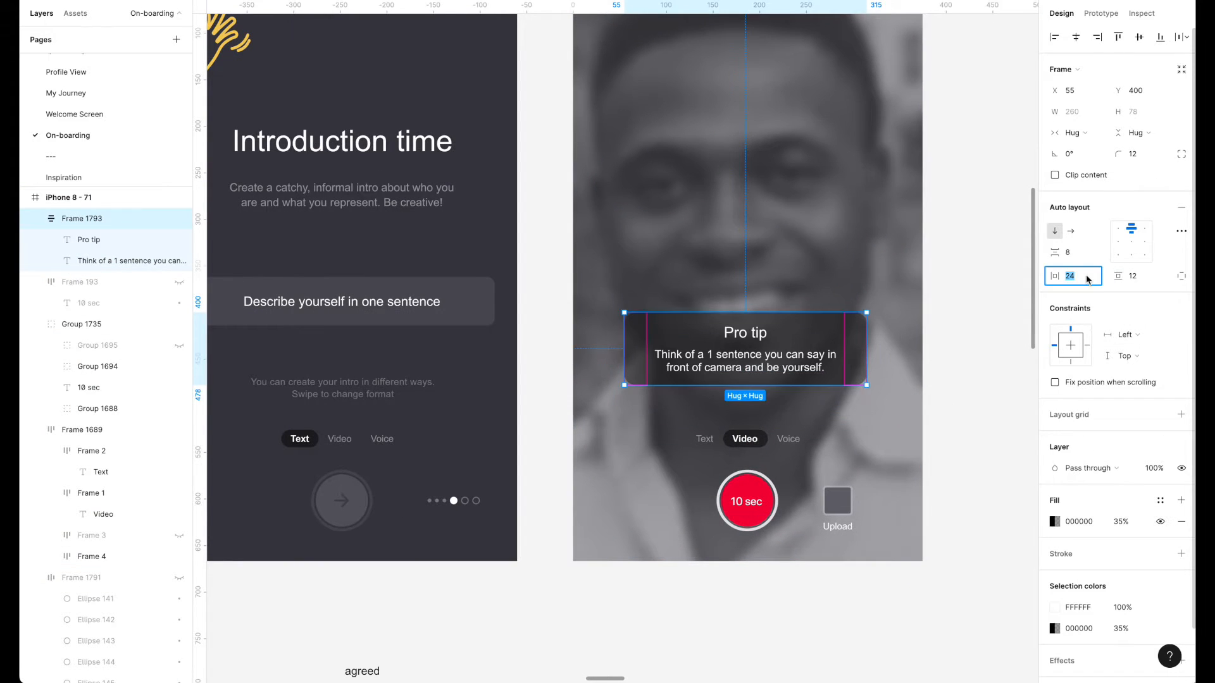
{"action": "left_click", "coordinate": [941, 392]}
{"action": "left_click", "coordinate": [704, 471]}
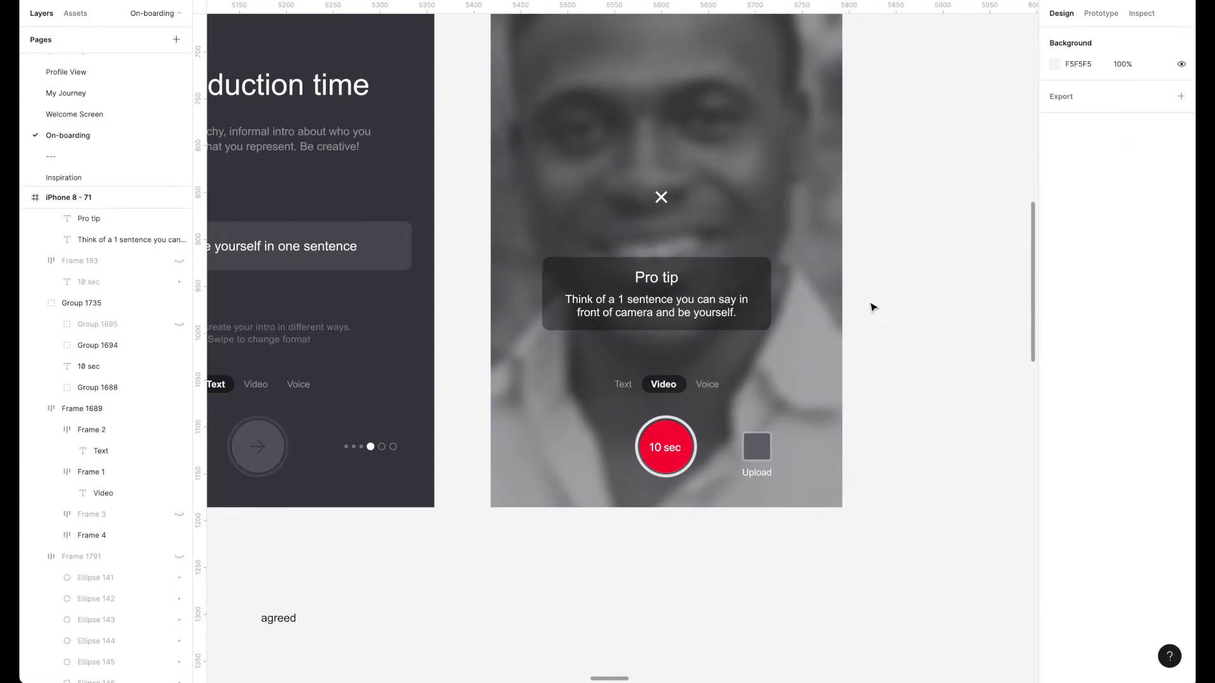
Step: Make the "Pro tip" heading bold and fit the close icon at 12 × 12 into the card's upper corner
{"action": "left_click", "coordinate": [657, 275]}
{"action": "double_click", "coordinate": [656, 276]}
{"action": "left_click", "coordinate": [1075, 260]}
{"action": "left_click", "coordinate": [1075, 277]}
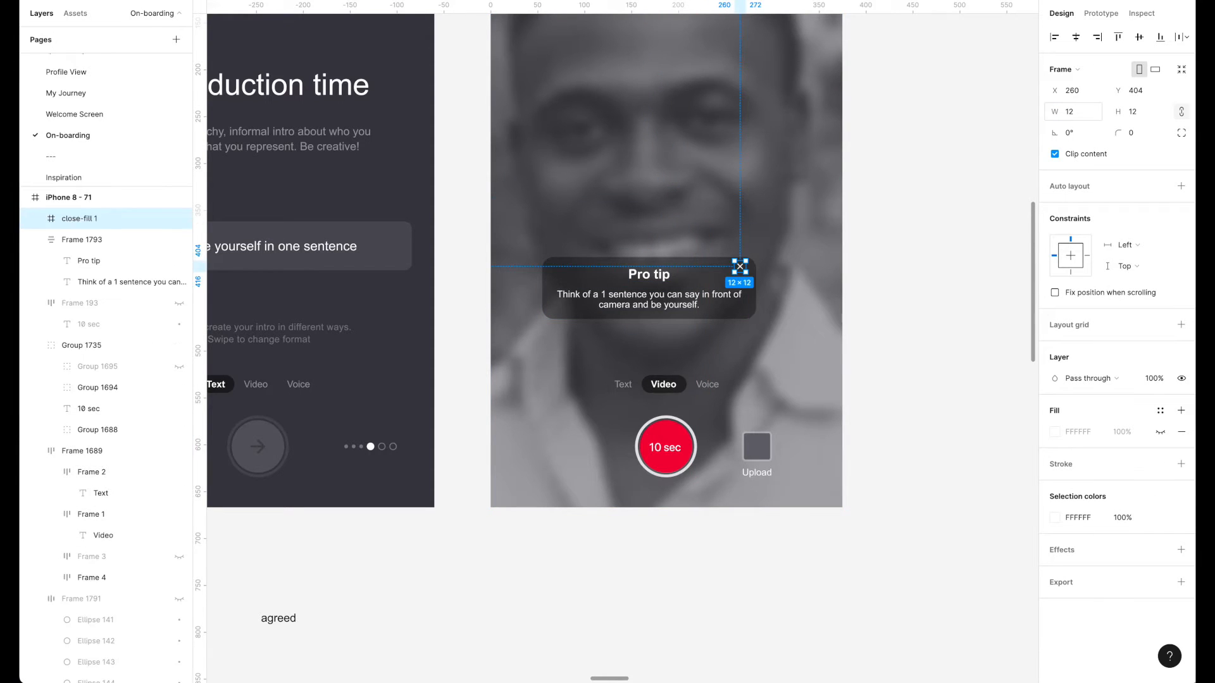
Step: Group the close icon with the Pro tip card and set the icon's opacity to 50%
{"action": "scroll", "coordinate": [762, 278], "scroll_direction": "up", "scroll_amount": 5}
{"action": "key", "text": "super+g"}
{"action": "scroll", "coordinate": [839, 324], "scroll_direction": "down", "scroll_amount": 3}
{"action": "left_click", "coordinate": [841, 325]}
{"action": "key", "text": "5"}
Step: Lower the Pro tip group to Y 411, closer to the Text / Video / Voice switcher
{"action": "scroll", "coordinate": [830, 321], "scroll_direction": "down", "scroll_amount": 6}
{"action": "left_click", "coordinate": [746, 291]}
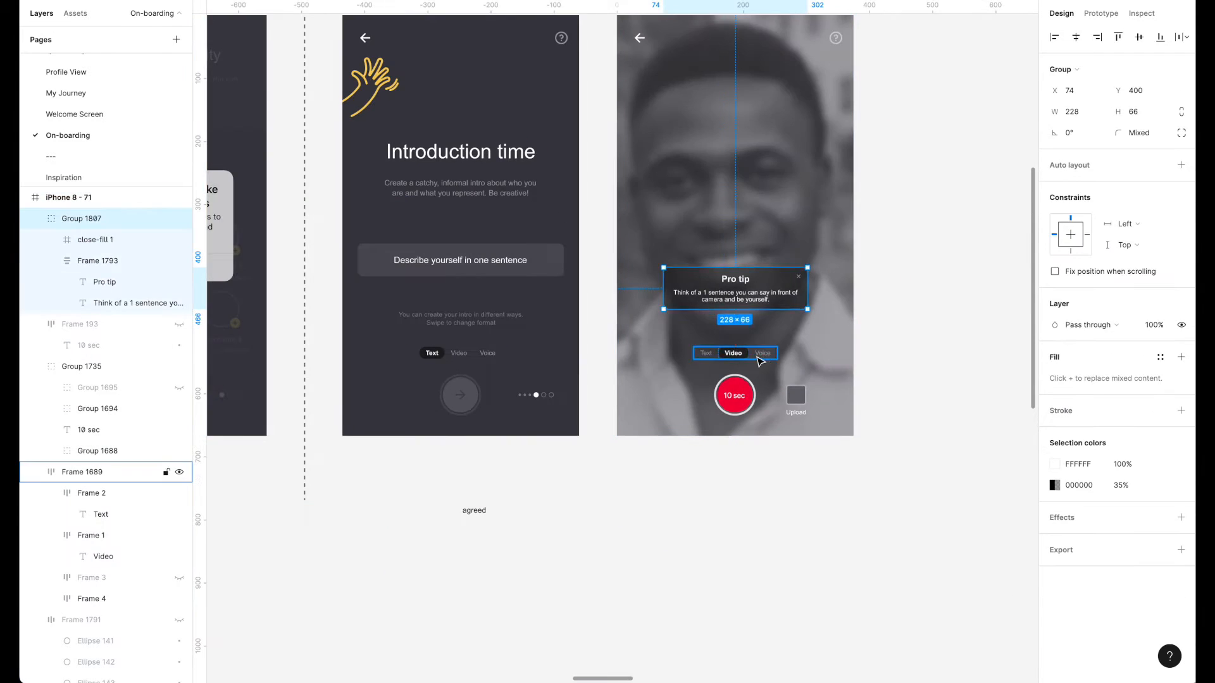
{"action": "left_click", "coordinate": [1139, 37]}
{"action": "left_click", "coordinate": [912, 231]}
{"action": "scroll", "coordinate": [912, 231], "scroll_direction": "up", "scroll_amount": 2}
{"action": "scroll", "coordinate": [734, 317], "scroll_direction": "up", "scroll_amount": 3}
{"action": "left_click", "coordinate": [726, 237]}
{"action": "key", "text": "super+z"}
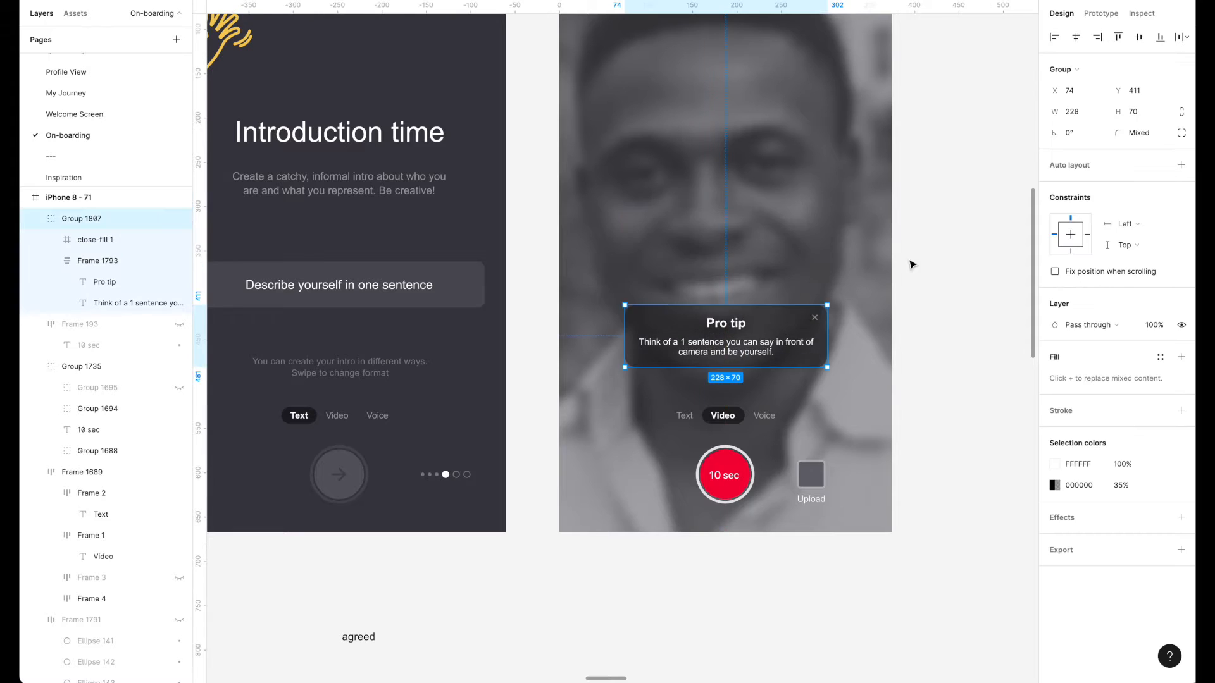
Step: Reword the tip body as "Think of only one sentence you can say in front of camera and be yourself." and adjust its text box width
{"action": "left_click", "coordinate": [819, 372]}
{"action": "scroll", "coordinate": [695, 380], "scroll_direction": "up", "scroll_amount": 3}
{"action": "left_click", "coordinate": [652, 392]}
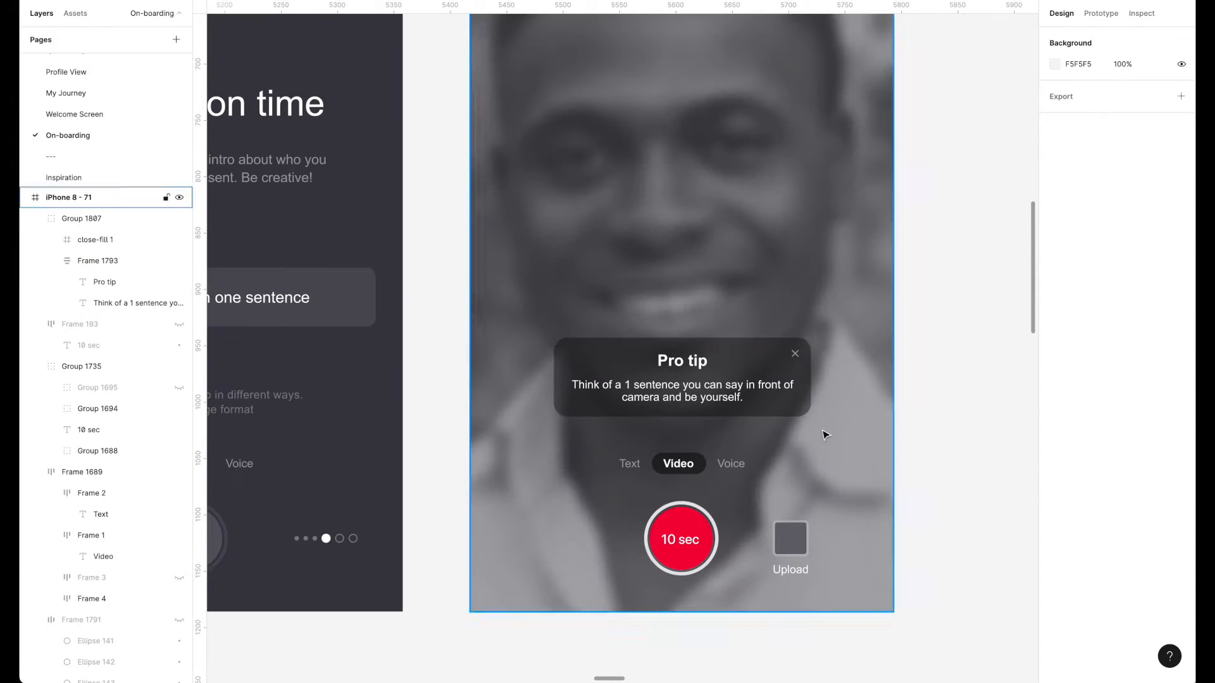
{"action": "double_click", "coordinate": [742, 406]}
{"action": "left_click_drag", "start_coordinate": [811, 378], "coordinate": [820, 377]}
{"action": "left_click", "coordinate": [830, 375]}
Step: Copy the voice recording button, Upload tile, muted-mic note and "Hold to record" label from the Create Content page onto a duplicated Introduction time screen
{"action": "key", "text": "shift+1"}
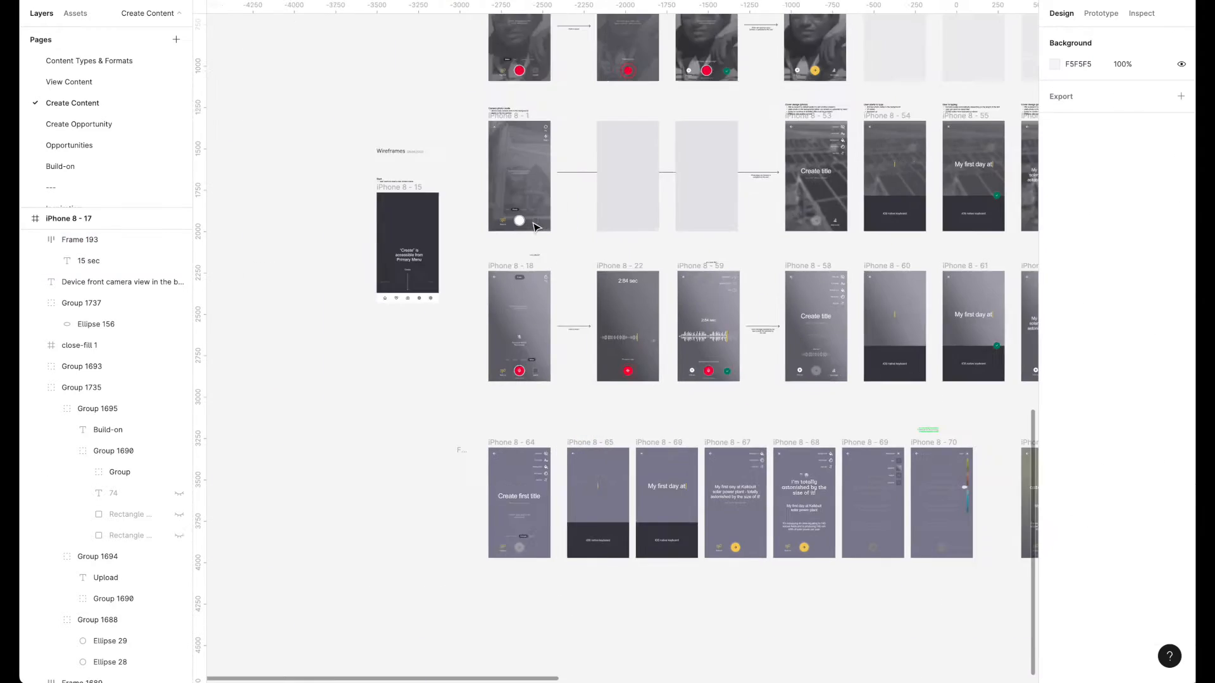
{"action": "scroll", "coordinate": [537, 228], "scroll_direction": "up", "scroll_amount": 6}
{"action": "scroll", "coordinate": [537, 228], "scroll_direction": "down", "scroll_amount": 8}
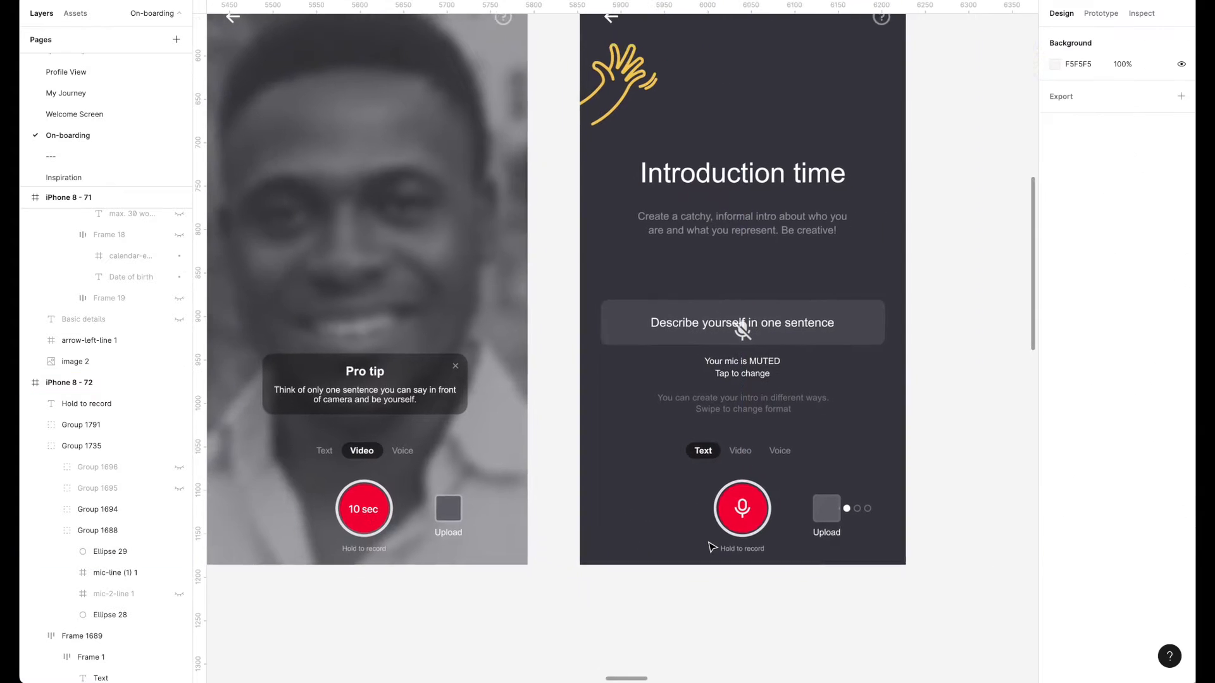
Step: Make Voice the active format on the duplicated screen and hide its intro field, formats hint and progress dots
{"action": "scroll", "coordinate": [709, 543], "scroll_direction": "down", "scroll_amount": 2}
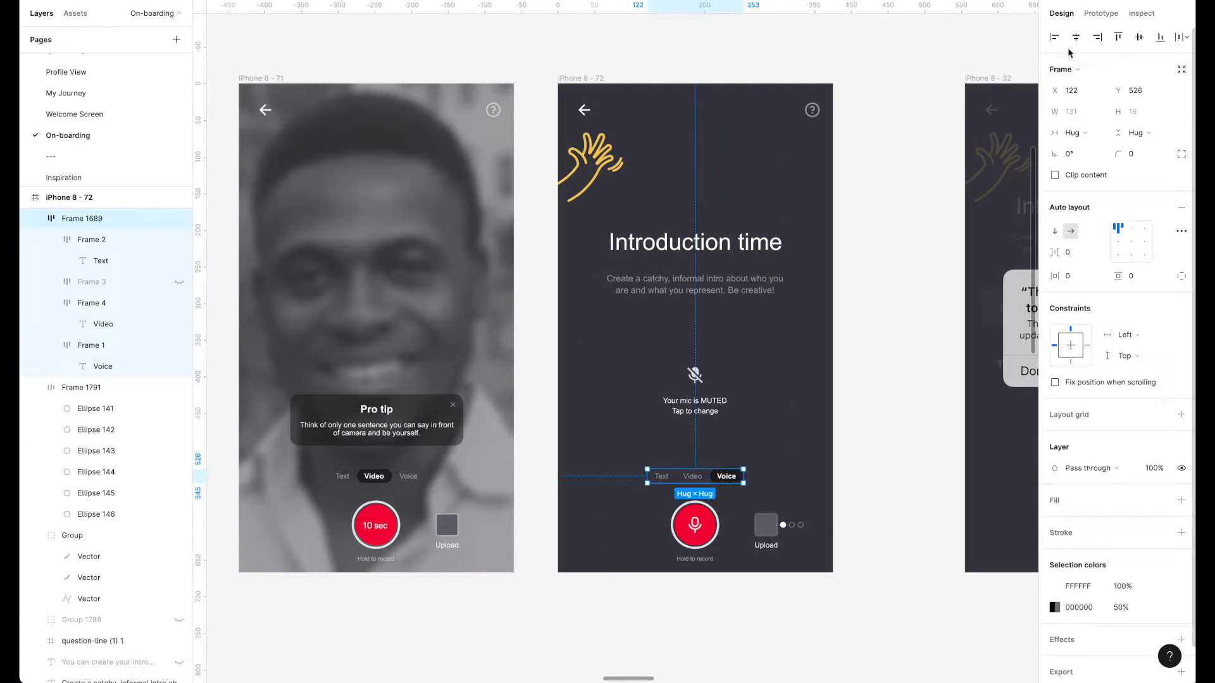
{"action": "left_click", "coordinate": [887, 453]}
{"action": "scroll", "coordinate": [887, 453], "scroll_direction": "left", "scroll_amount": 2}
{"action": "scroll", "coordinate": [955, 405], "scroll_direction": "right", "scroll_amount": 1}
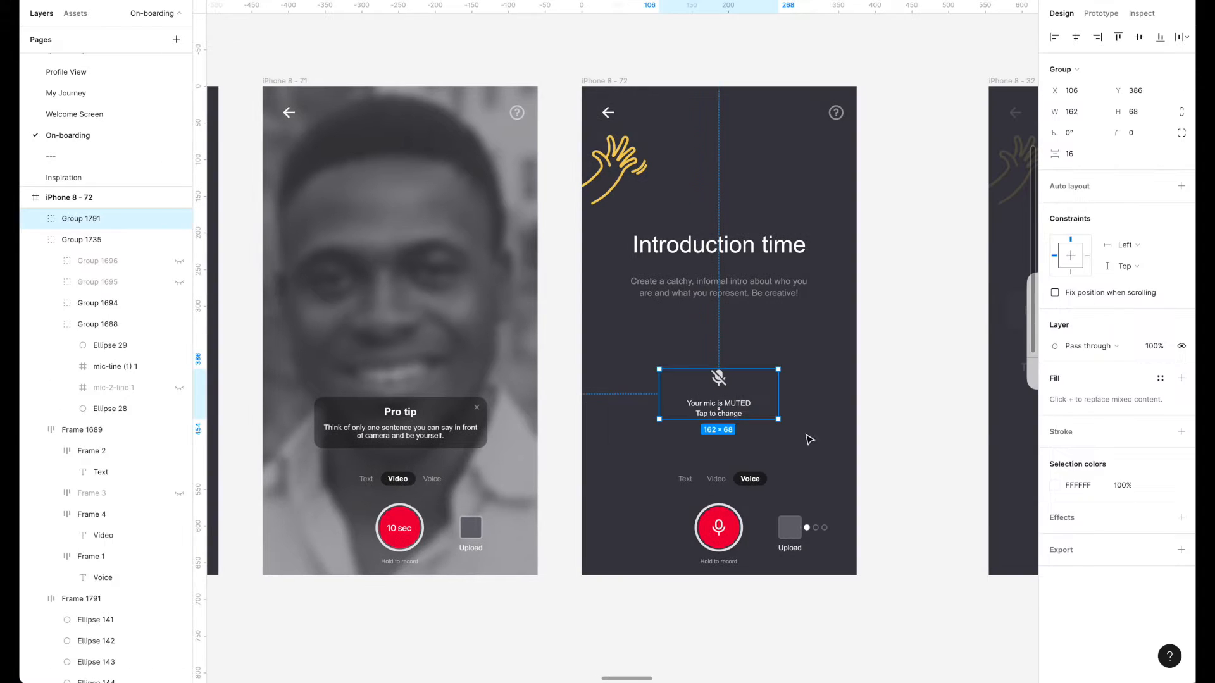
{"action": "left_click", "coordinate": [177, 599]}
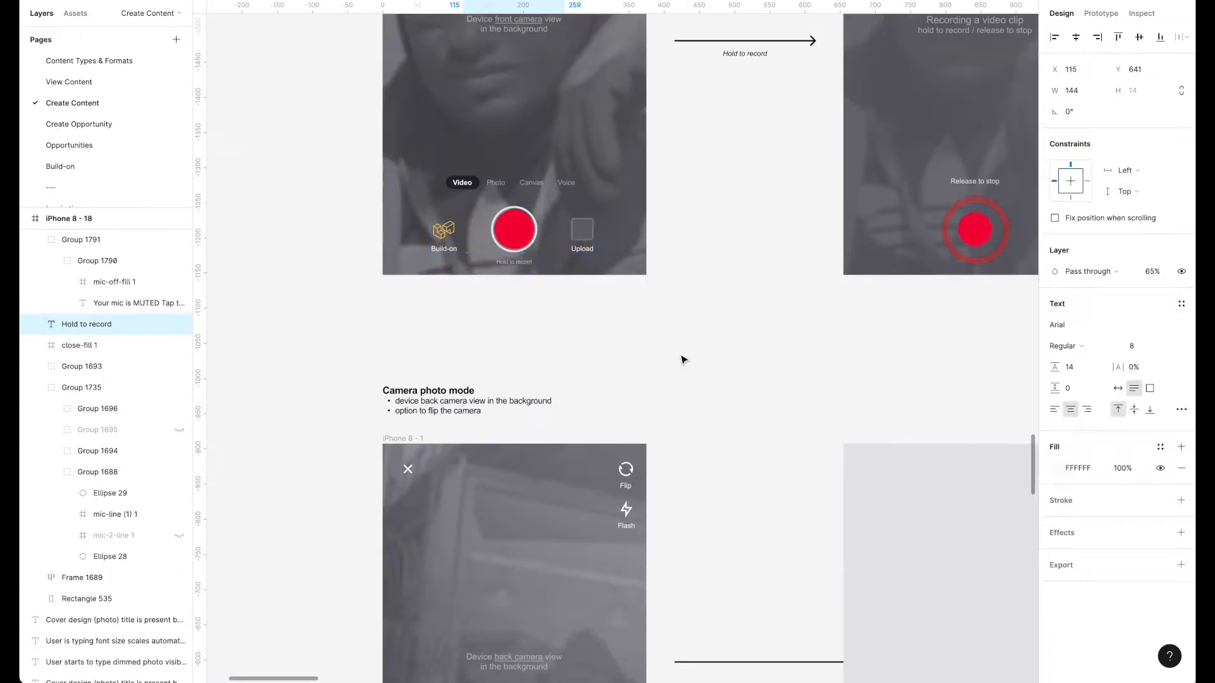
Step: Copy the recording line with its yellow marker from the Create Content page to the Voice screen and move the marker to the line's start
{"action": "scroll", "coordinate": [683, 358], "scroll_direction": "down", "scroll_amount": 5}
{"action": "left_click", "coordinate": [530, 346]}
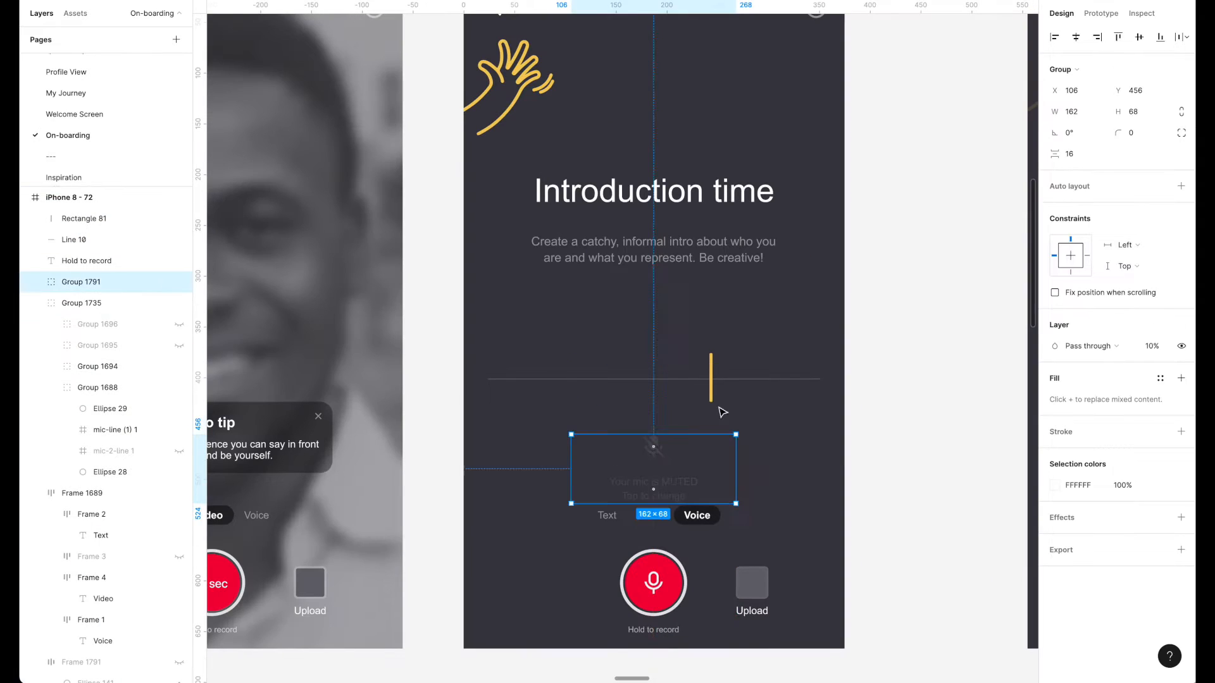
{"action": "left_click_drag", "start_coordinate": [711, 395], "coordinate": [508, 396]}
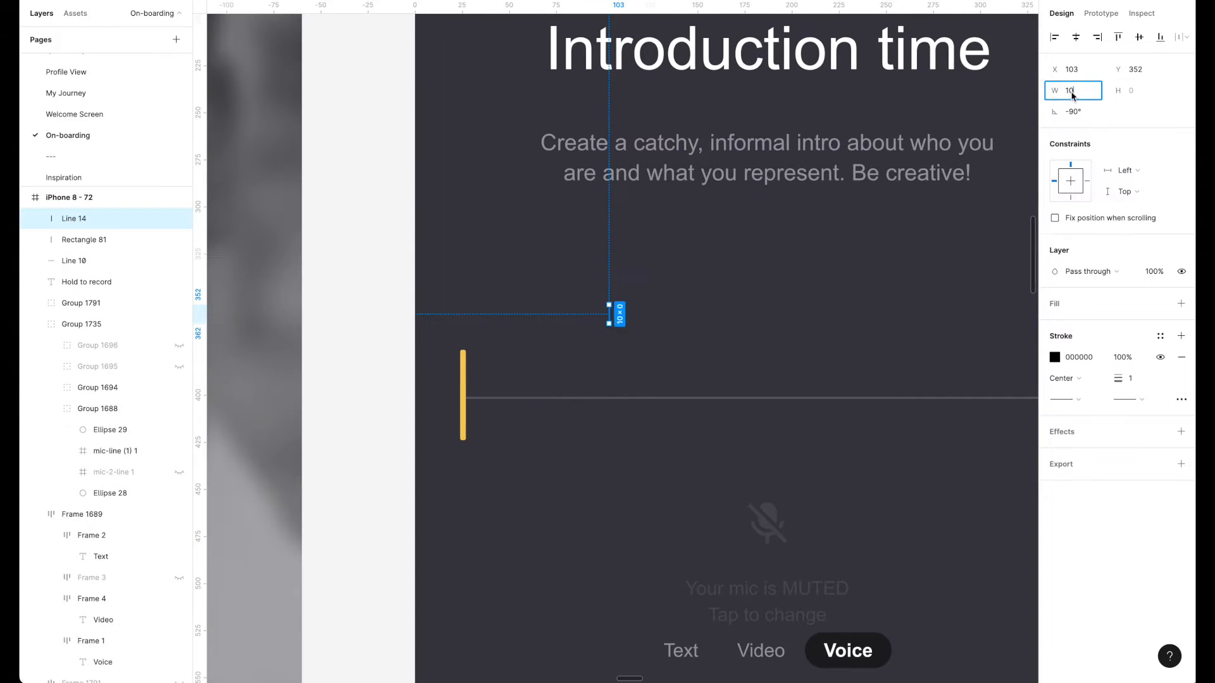
Step: Create three white vertical tick marks, group them at 10 × 12, and move the group onto the start of the recording line
{"action": "left_click_drag", "start_coordinate": [611, 324], "coordinate": [594, 302]}
{"action": "key", "text": "super+g"}
{"action": "key", "text": "shift+Down"}
{"action": "key", "text": "shift+Down"}
{"action": "key", "text": "shift+Down"}
{"action": "key", "text": "shift+Down"}
{"action": "key", "text": "shift+Left"}
{"action": "key", "text": "shift+Left"}
{"action": "key", "text": "shift+Left"}
{"action": "key", "text": "shift+Left"}
{"action": "key", "text": "shift+Left"}
{"action": "key", "text": "shift+Left"}
{"action": "key", "text": "shift+Left"}
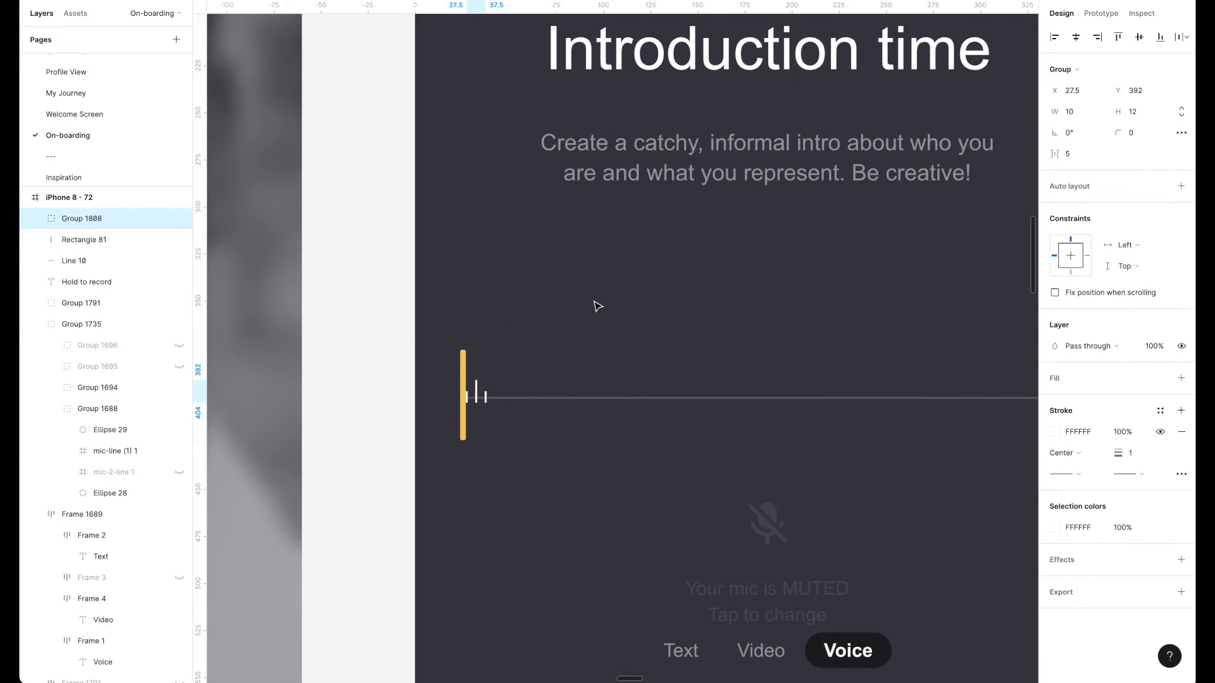
Step: Repeat the tick group as five sets spaced 40 apart along the recording line, then group them and set the opacity to 20%
{"action": "key", "text": "shift+1"}
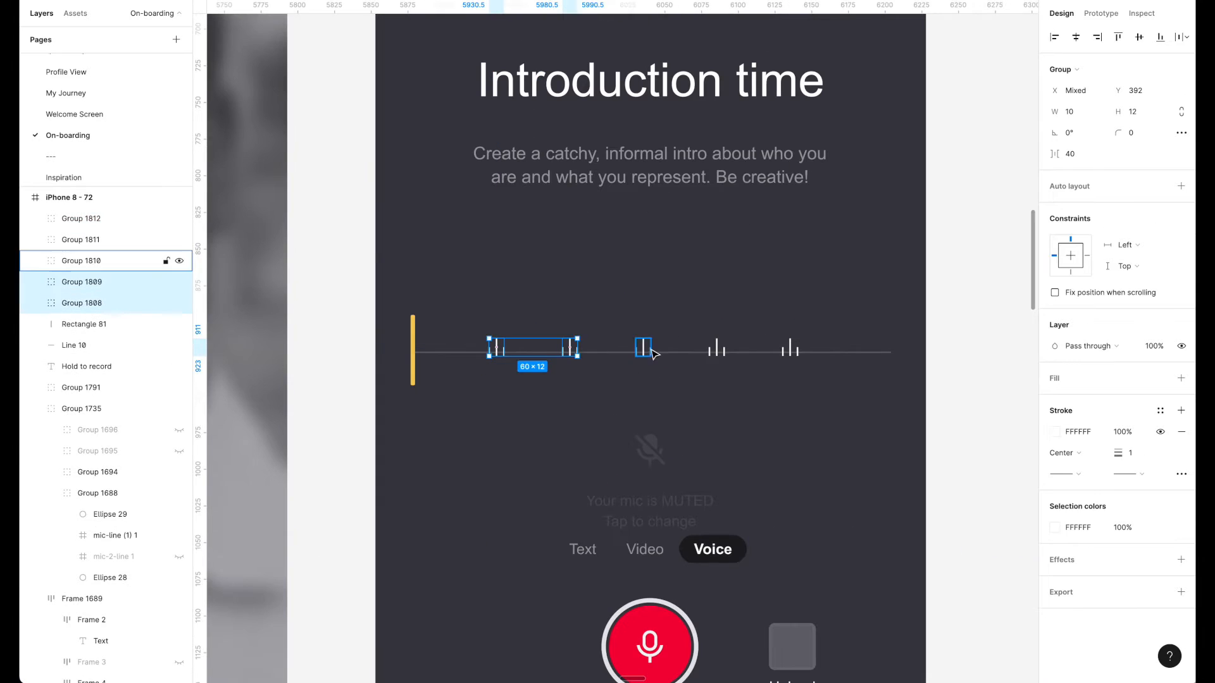
{"action": "key", "text": "super+g"}
{"action": "key", "text": "2"}
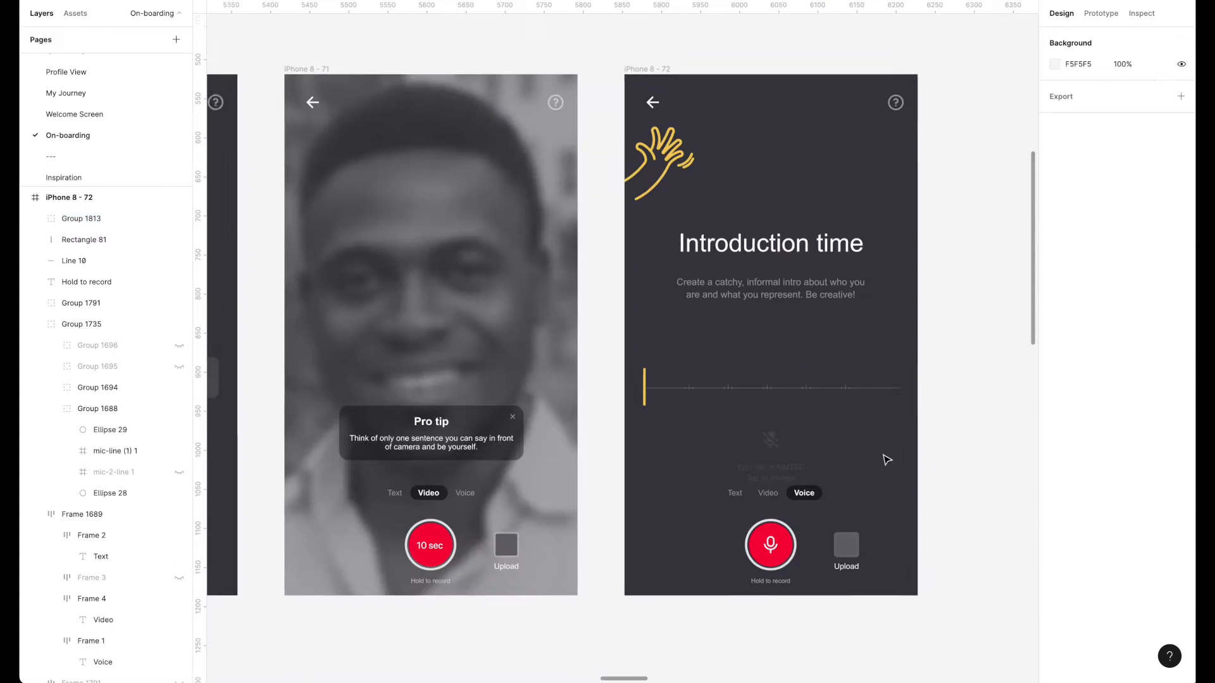
Step: Add the "10 sec" label to the Voice screen and place it above the far end of the recording line
{"action": "key", "text": "super+v"}
{"action": "left_click_drag", "start_coordinate": [128, 456], "coordinate": [128, 437]}
{"action": "key", "text": "alt+h"}
{"action": "left_click", "coordinate": [941, 407]}
{"action": "left_click_drag", "start_coordinate": [719, 345], "coordinate": [853, 366]}
Step: Hide the muted-microphone note on the Voice screen
{"action": "left_click", "coordinate": [719, 479]}
{"action": "key", "text": "super+shift+h"}
{"action": "left_click", "coordinate": [957, 483]}
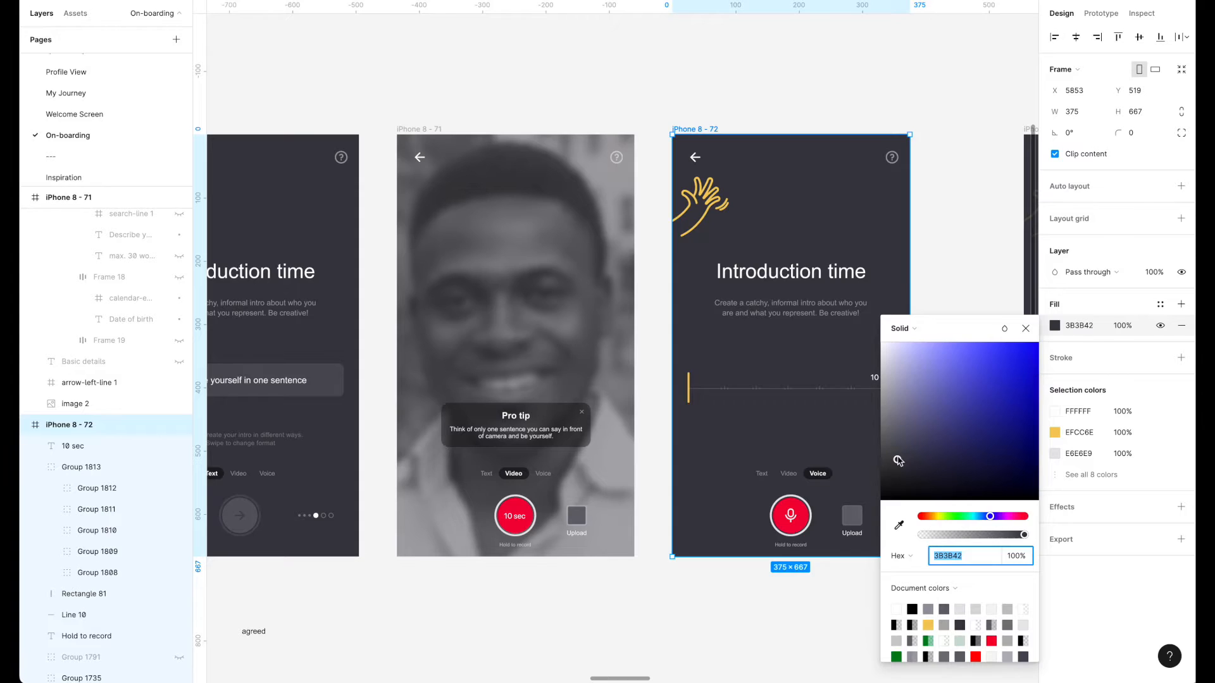
Step: Lighten the Voice screen's background to a neutral grey, then group and hide its hand illustration, heading and description
{"action": "left_click", "coordinate": [646, 97]}
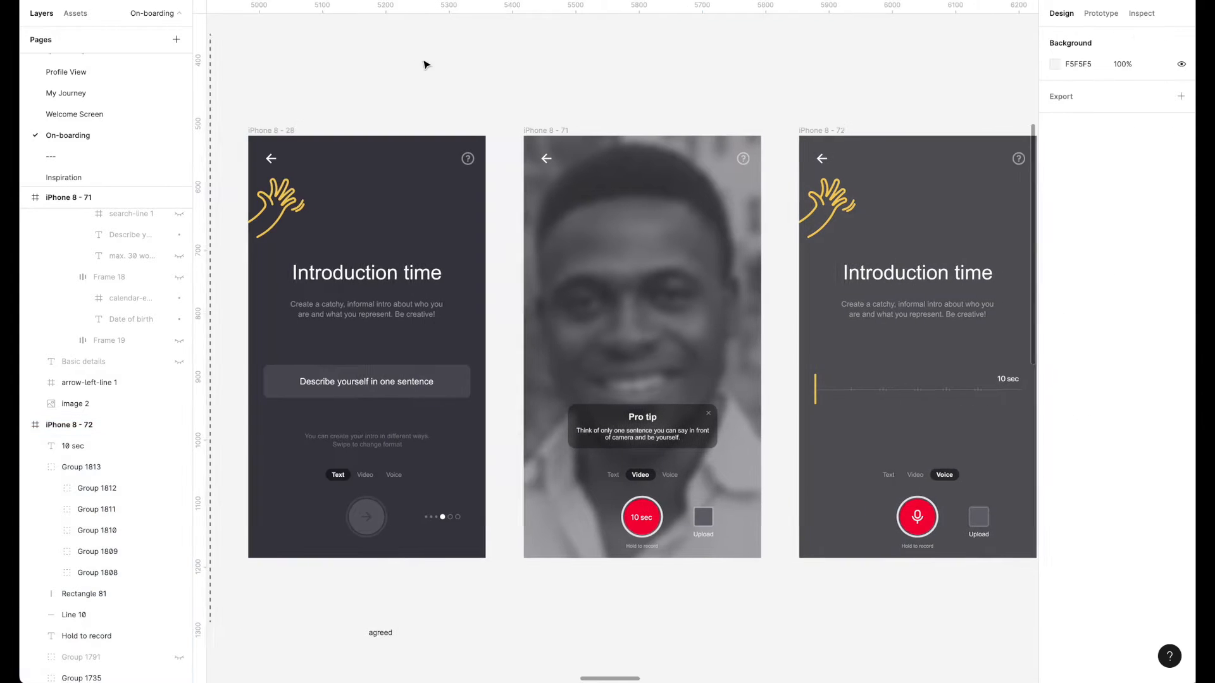
{"action": "scroll", "coordinate": [564, 332], "scroll_direction": "right", "scroll_amount": 2}
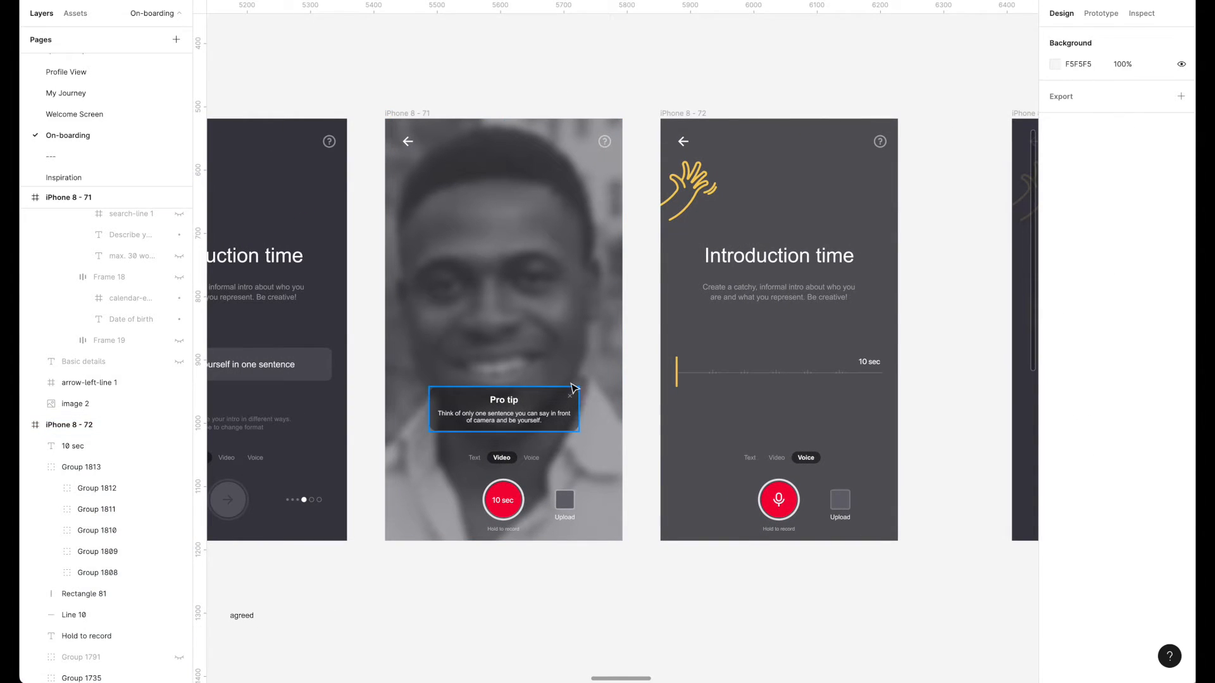
{"action": "left_click", "coordinate": [779, 255]}
{"action": "left_click", "coordinate": [778, 292], "text": "shift"}
{"action": "left_click", "coordinate": [691, 191], "text": "shift"}
{"action": "key", "text": "super+g"}
{"action": "key", "text": "super+shift+h"}
Step: Paste the Video screen's Pro tip box onto the Voice screen and raise it above the recording line, to Y 254
{"action": "left_click", "coordinate": [766, 220]}
{"action": "key", "text": "super+v"}
{"action": "key", "text": "shift+Up"}
{"action": "key", "text": "shift+Up"}
{"action": "key", "text": "shift+Up"}
{"action": "key", "text": "shift+Up"}
{"action": "key", "text": "shift+Up"}
{"action": "key", "text": "shift+Up"}
{"action": "key", "text": "shift+Up"}
{"action": "key", "text": "shift+Up"}
{"action": "key", "text": "shift+Up"}
{"action": "key", "text": "shift+Up"}
{"action": "key", "text": "shift+Up"}
{"action": "key", "text": "shift+Up"}
{"action": "key", "text": "shift+Up"}
{"action": "key", "text": "shift+Up"}
{"action": "key", "text": "shift+Up"}
{"action": "key", "text": "shift+Up"}
{"action": "key", "text": "shift+Up"}
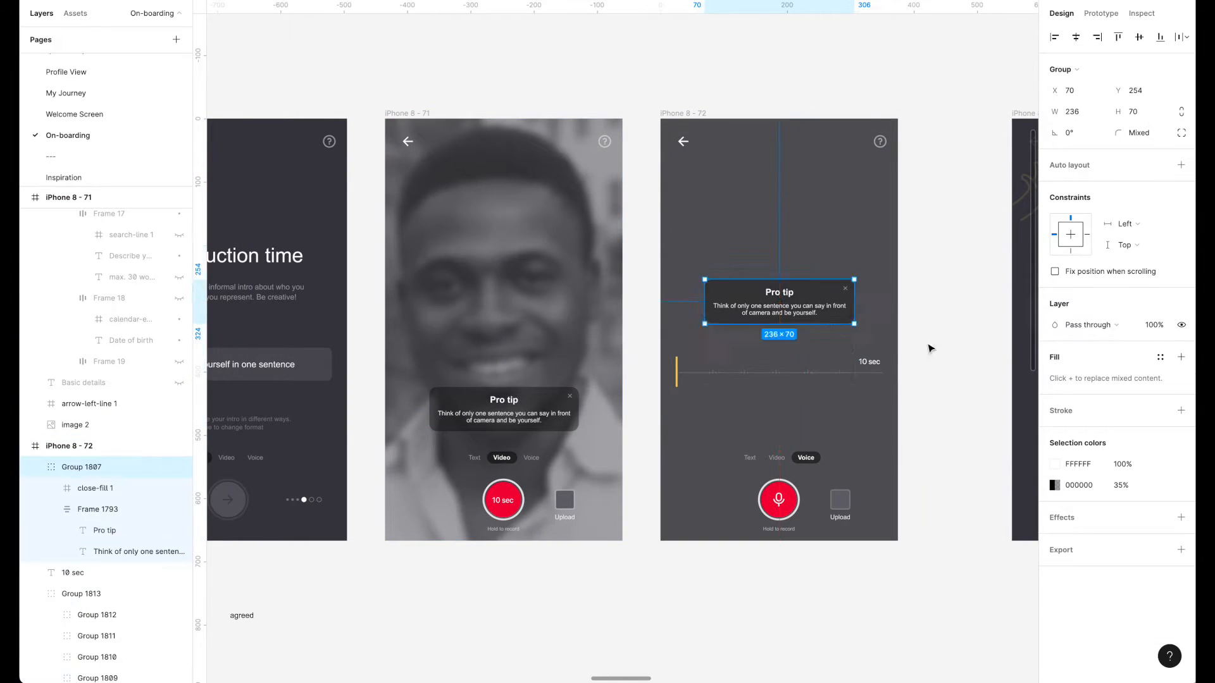
Step: Reword the Voice tip as "Think of only two, three sentences you can say to the microphone and practise few times before."
{"action": "left_click", "coordinate": [930, 347]}
{"action": "scroll", "coordinate": [919, 286], "scroll_direction": "up", "scroll_amount": 3}
{"action": "left_click", "coordinate": [657, 324], "text": "super"}
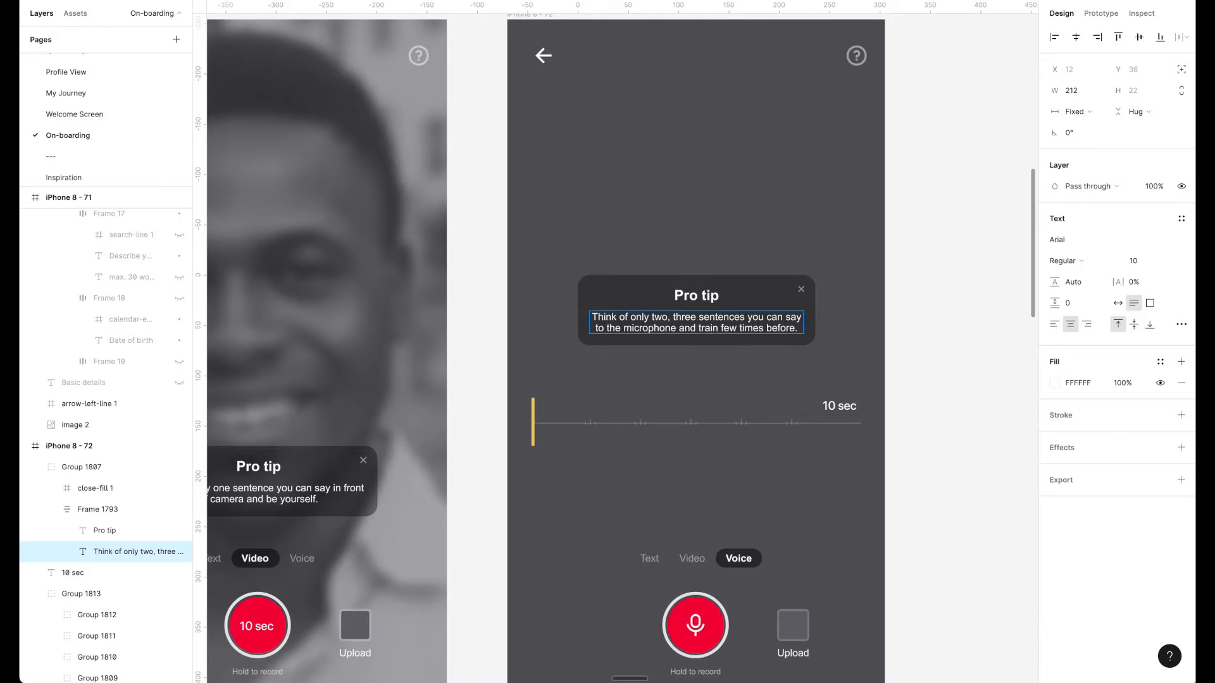
{"action": "left_click", "coordinate": [925, 396]}
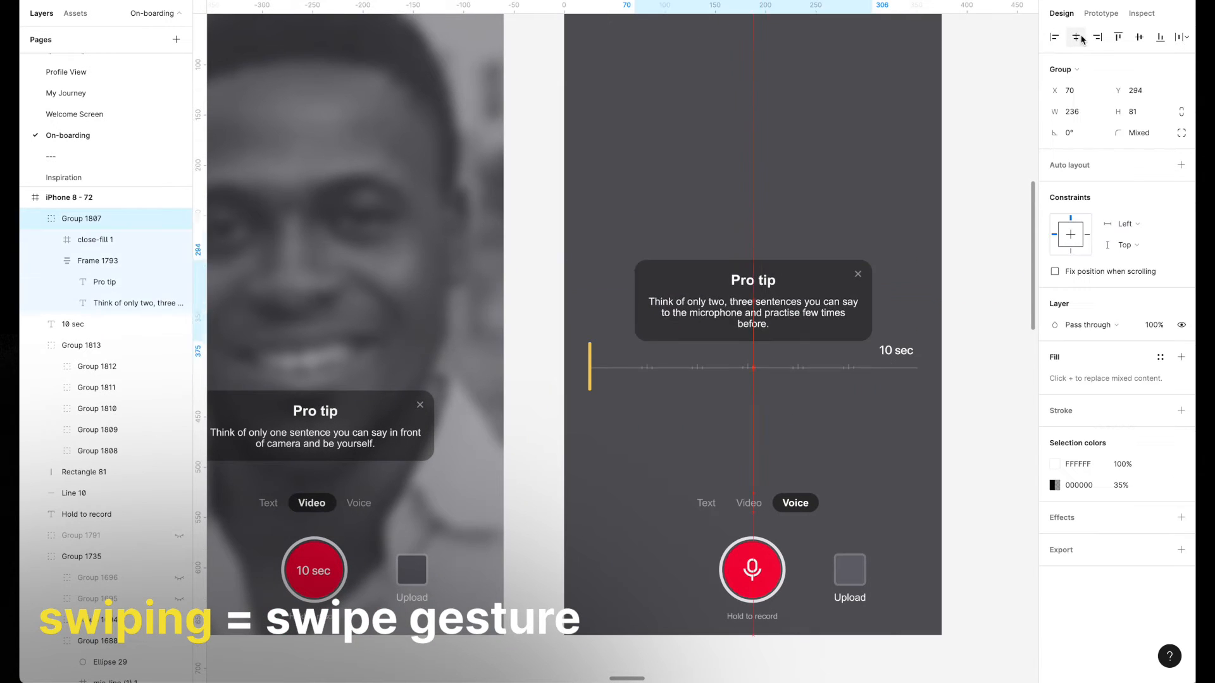
Step: Move the Pro tip box below the recording line on the Voice screen
{"action": "left_click_drag", "start_coordinate": [742, 293], "coordinate": [742, 403]}
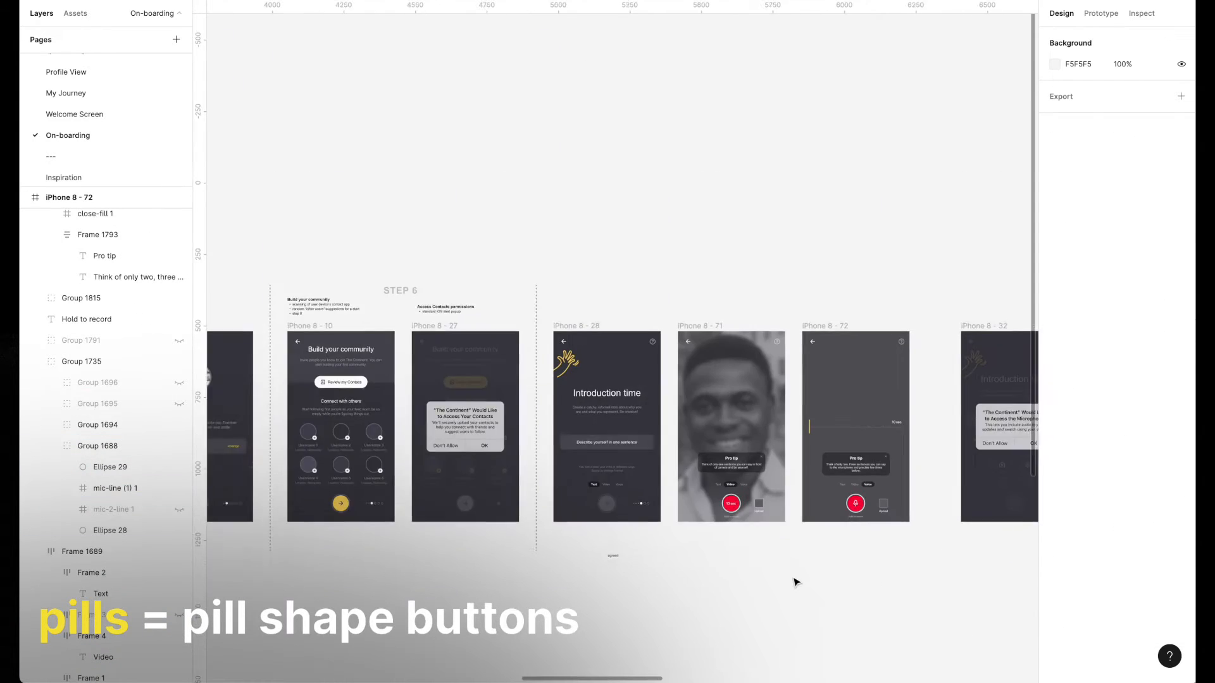
{"action": "scroll", "coordinate": [737, 579], "scroll_direction": "up", "scroll_amount": 3}
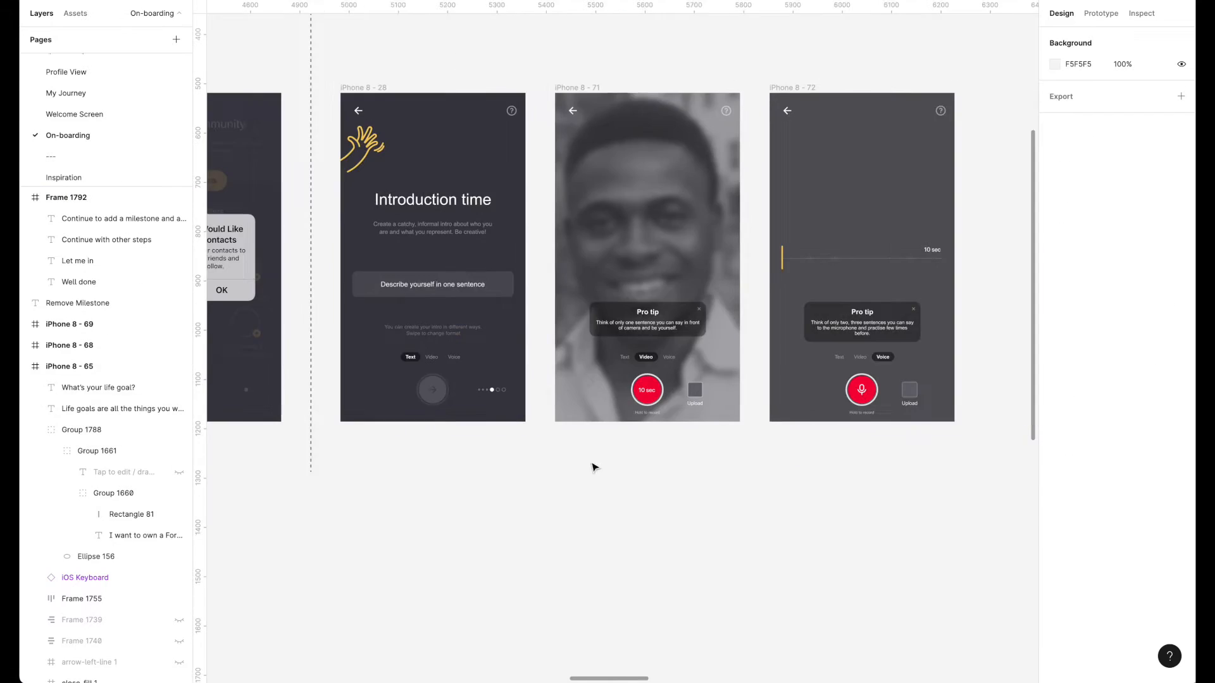
Step: Build the keyboard variant of the Text screen with a yellow-outlined field holding a text cursor, hiding the illustration, heading and description
{"action": "scroll", "coordinate": [591, 466], "scroll_direction": "down", "scroll_amount": 5}
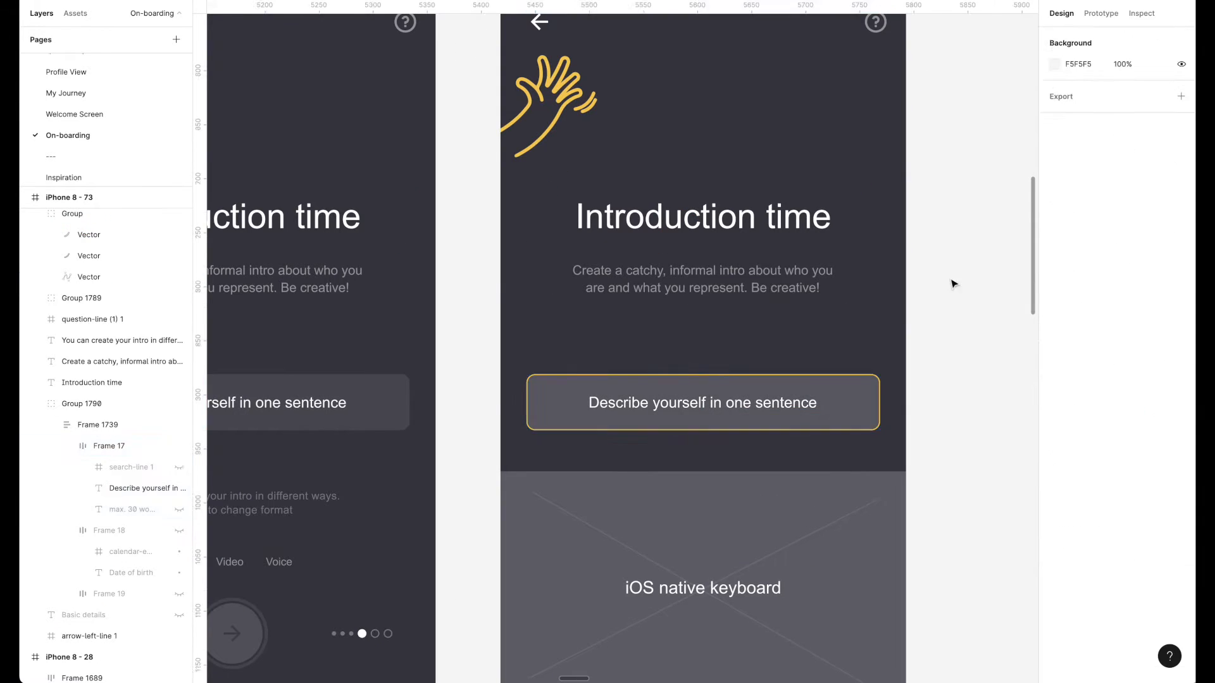
{"action": "key", "text": "ctrl+v"}
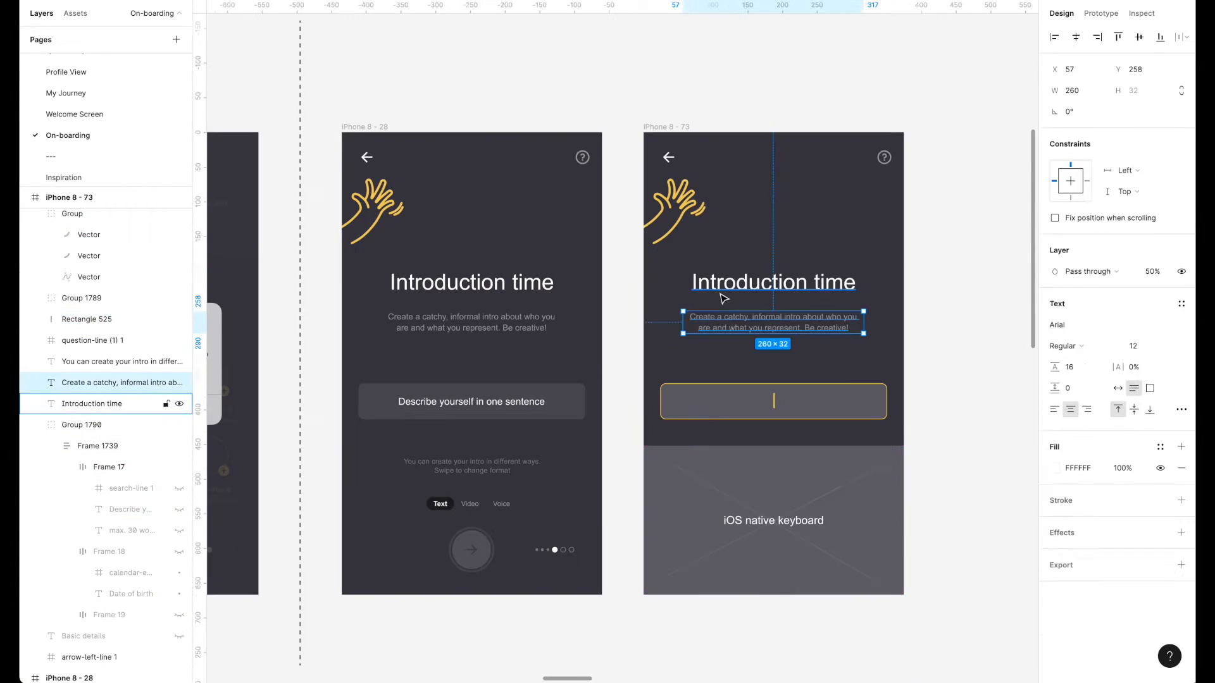
{"action": "key", "text": "5"}
{"action": "left_click", "coordinate": [943, 390]}
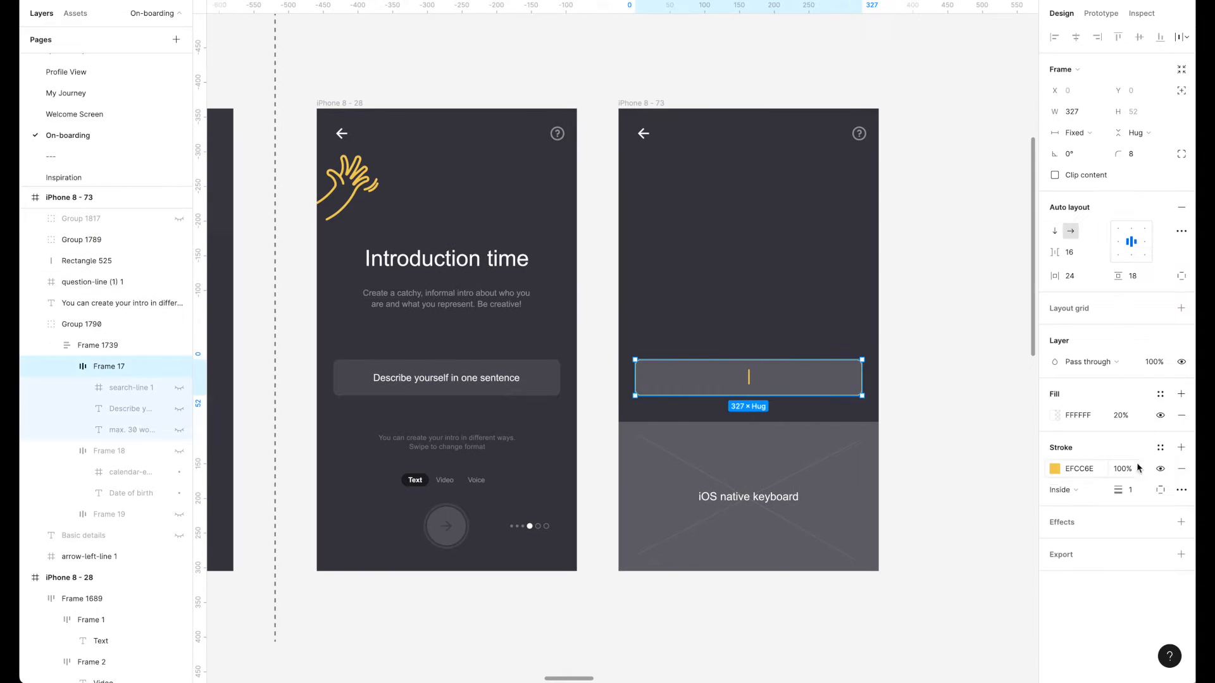
{"action": "left_click", "coordinate": [932, 377]}
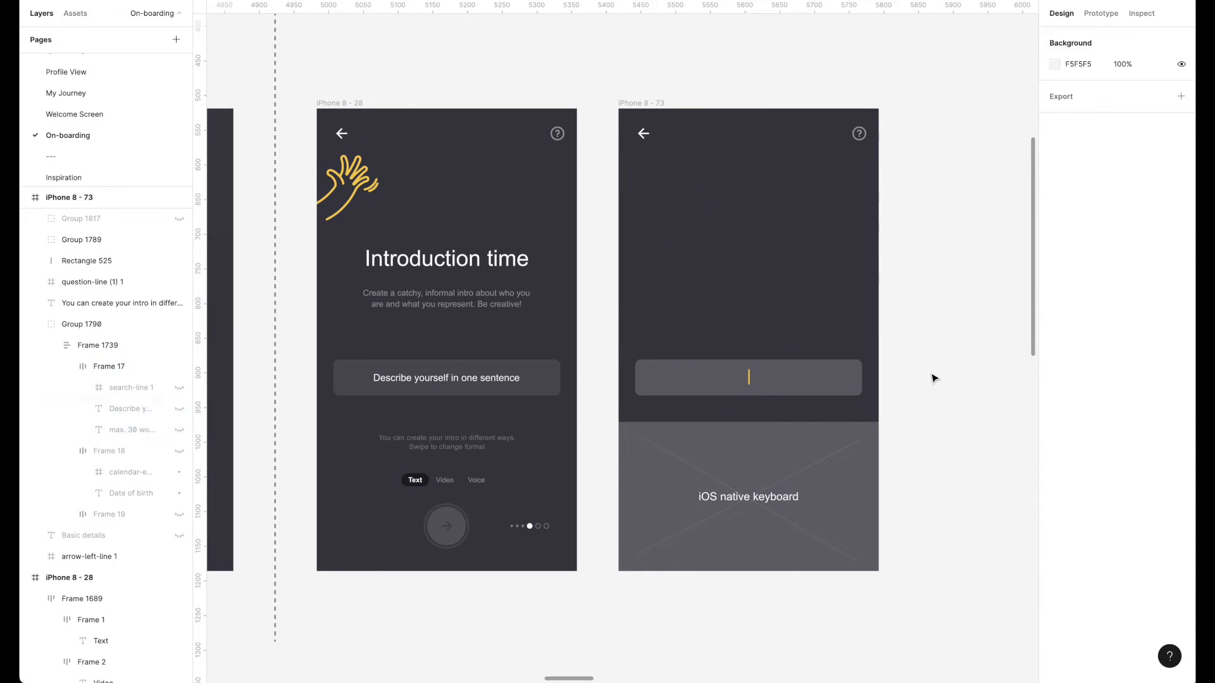
Step: Add the note "Should we have examples here? I think for this question no." above the first Introduction time screen
{"action": "scroll", "coordinate": [930, 380], "scroll_direction": "down", "scroll_amount": 3}
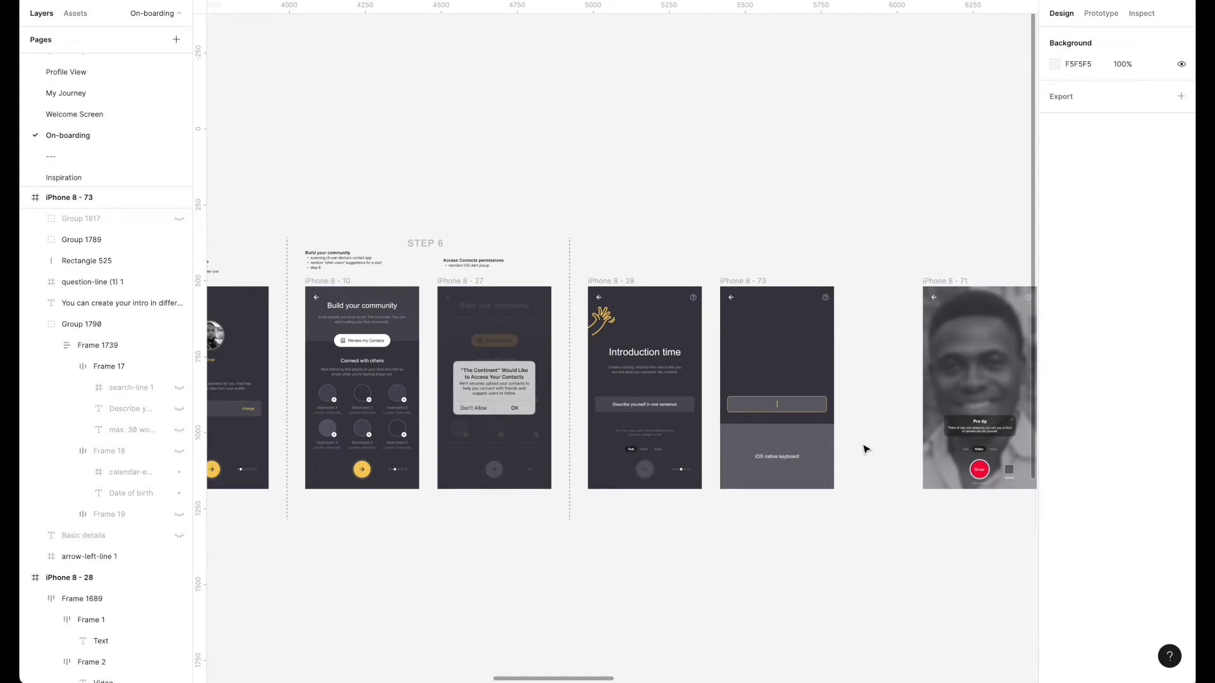
{"action": "scroll", "coordinate": [600, 200], "scroll_direction": "up", "scroll_amount": 5}
{"action": "key", "text": "t"}
{"action": "left_click", "coordinate": [599, 217]}
{"action": "type", "text": "Should we have examples here?"}
{"action": "key", "text": "Escape"}
{"action": "scroll", "coordinate": [576, 217], "scroll_direction": "down", "scroll_amount": 1}
{"action": "scroll", "coordinate": [576, 217], "scroll_direction": "right", "scroll_amount": 1}
{"action": "double_click", "coordinate": [525, 166]}
{"action": "type", "text": "I think for this question no."}
{"action": "left_click", "coordinate": [743, 152]}
Step: Duplicate the Text screen after the keyboard variant and replace its placeholder with "Master in solar energy and noob in running a business"
{"action": "scroll", "coordinate": [743, 152], "scroll_direction": "down", "scroll_amount": 1}
{"action": "scroll", "coordinate": [743, 151], "scroll_direction": "up", "scroll_amount": 3}
{"action": "scroll", "coordinate": [743, 222], "scroll_direction": "down", "scroll_amount": 8}
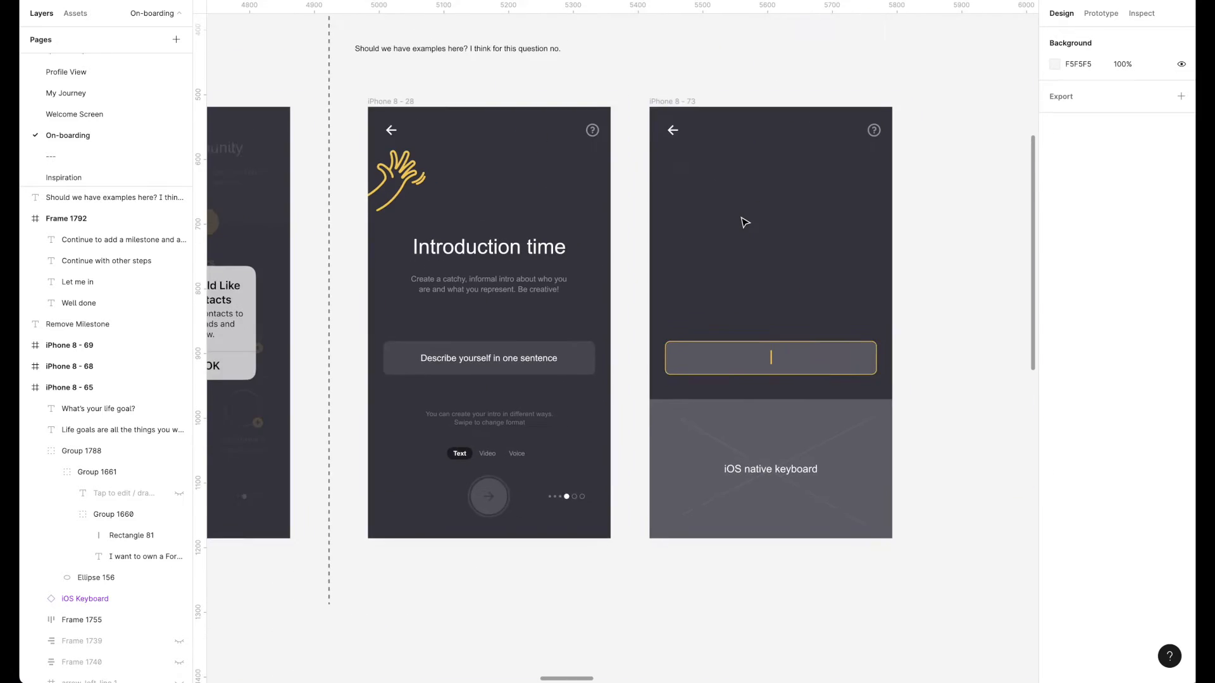
{"action": "scroll", "coordinate": [743, 222], "scroll_direction": "right", "scroll_amount": 5}
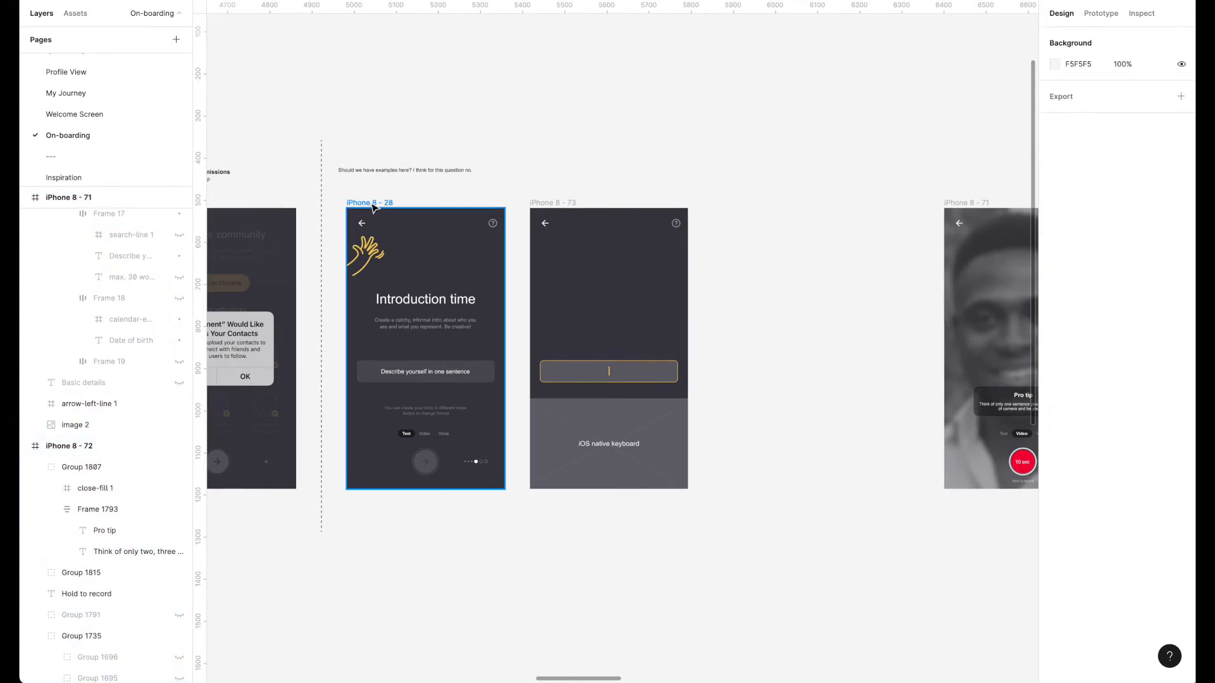
{"action": "scroll", "coordinate": [955, 263], "scroll_direction": "up", "scroll_amount": 3}
{"action": "scroll", "coordinate": [955, 263], "scroll_direction": "right", "scroll_amount": 4}
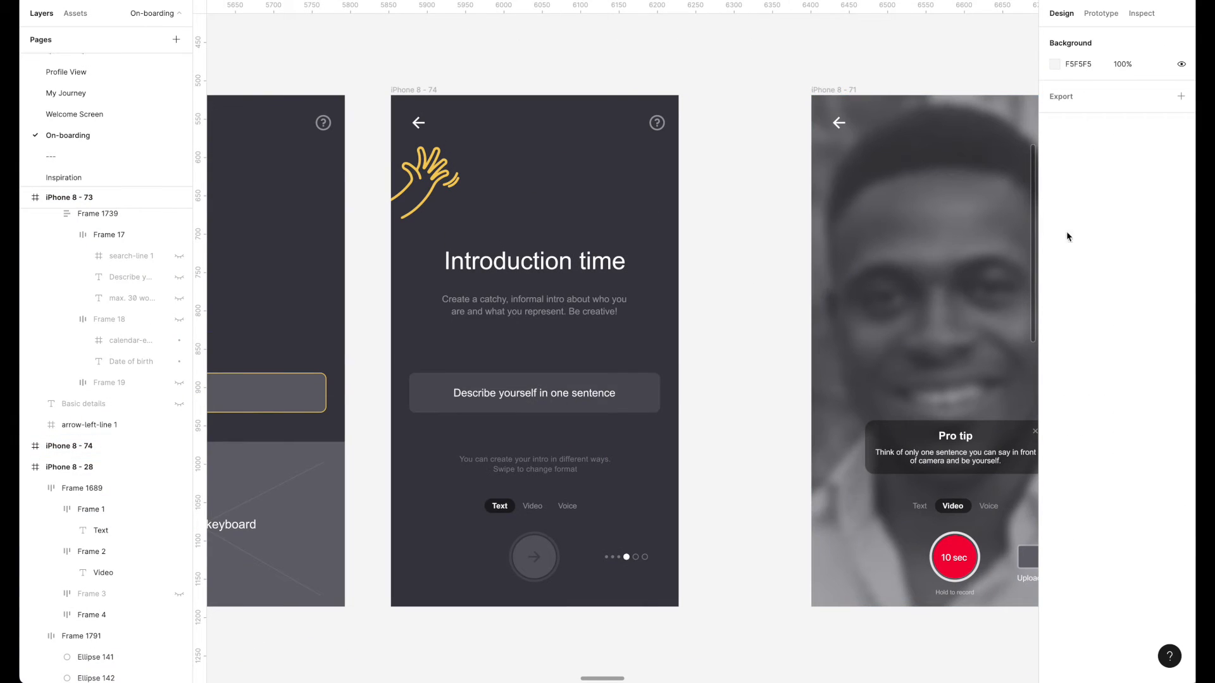
{"action": "left_click", "coordinate": [534, 393]}
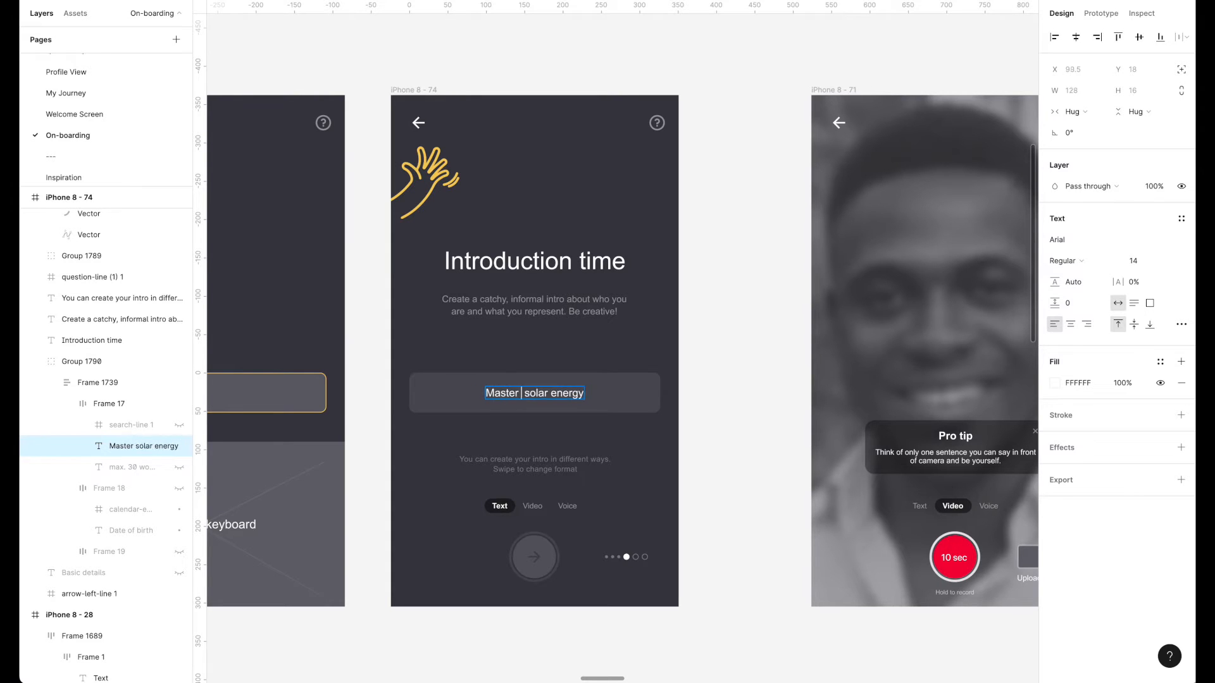
{"action": "key", "text": "BackSpace"}
{"action": "left_click", "coordinate": [642, 407]}
Step: Set the font size of the sentence in the duplicated screen's input field to 12
{"action": "left_click", "coordinate": [633, 394], "text": "super"}
{"action": "left_click", "coordinate": [1133, 261]}
{"action": "type", "text": "12"}
{"action": "key", "text": "Return"}
{"action": "scroll", "coordinate": [111, 485], "scroll_direction": "up", "scroll_amount": 2}
{"action": "left_click", "coordinate": [111, 487]}
{"action": "left_click", "coordinate": [535, 394]}
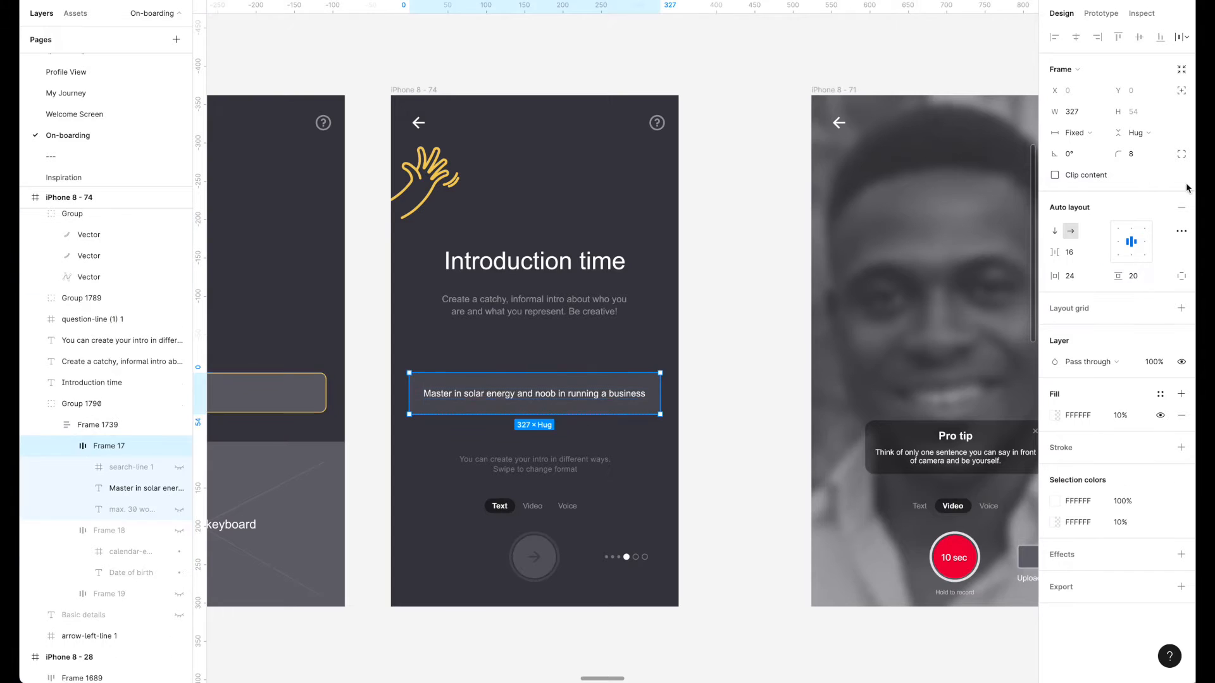
{"action": "left_click", "coordinate": [770, 442]}
Step: Reword the input field's sentence as "Master in solar energy & total noob to running a business"
{"action": "scroll", "coordinate": [751, 382], "scroll_direction": "up", "scroll_amount": 3}
{"action": "left_click", "coordinate": [377, 498]}
{"action": "left_click", "coordinate": [455, 387]}
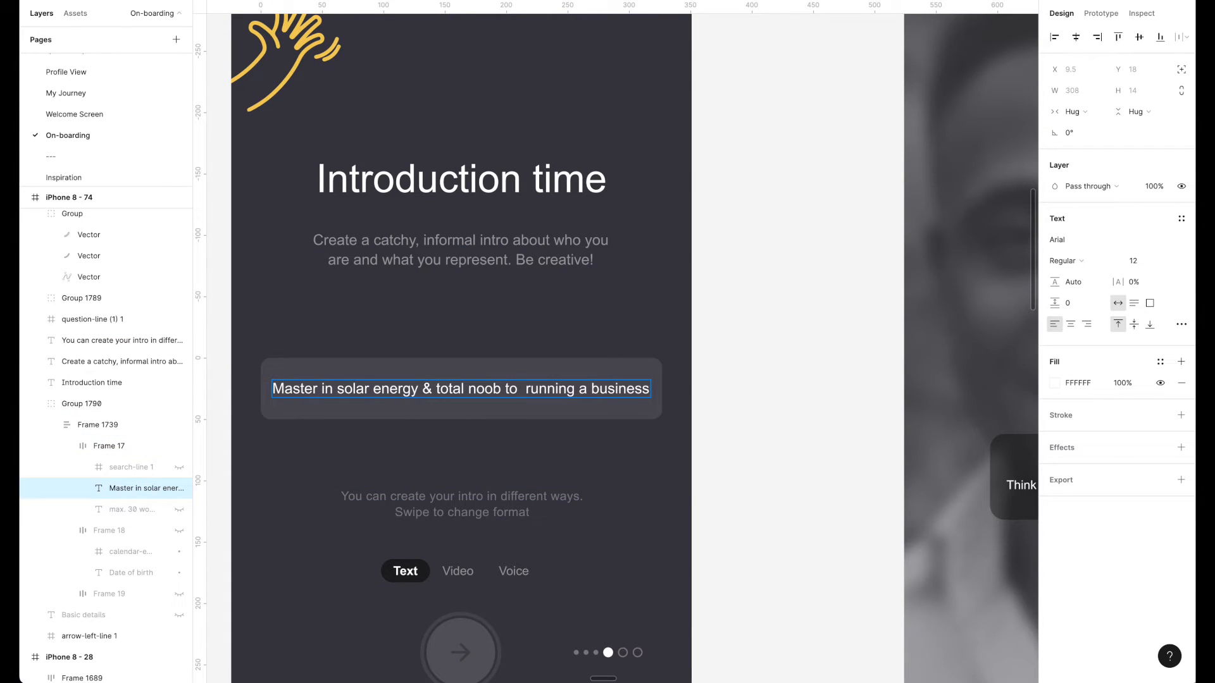
{"action": "type", "text": "in Roblox."}
{"action": "left_click", "coordinate": [743, 393]}
Step: Set the sentence's font size to 14 and shorten its wording to "Master of solar energy & noob to running a Business"
{"action": "left_click", "coordinate": [557, 389], "text": "super"}
{"action": "left_click", "coordinate": [1135, 262]}
{"action": "type", "text": "14"}
{"action": "key", "text": "Return"}
{"action": "scroll", "coordinate": [714, 335], "scroll_direction": "down", "scroll_amount": 3}
{"action": "double_click", "coordinate": [627, 364]}
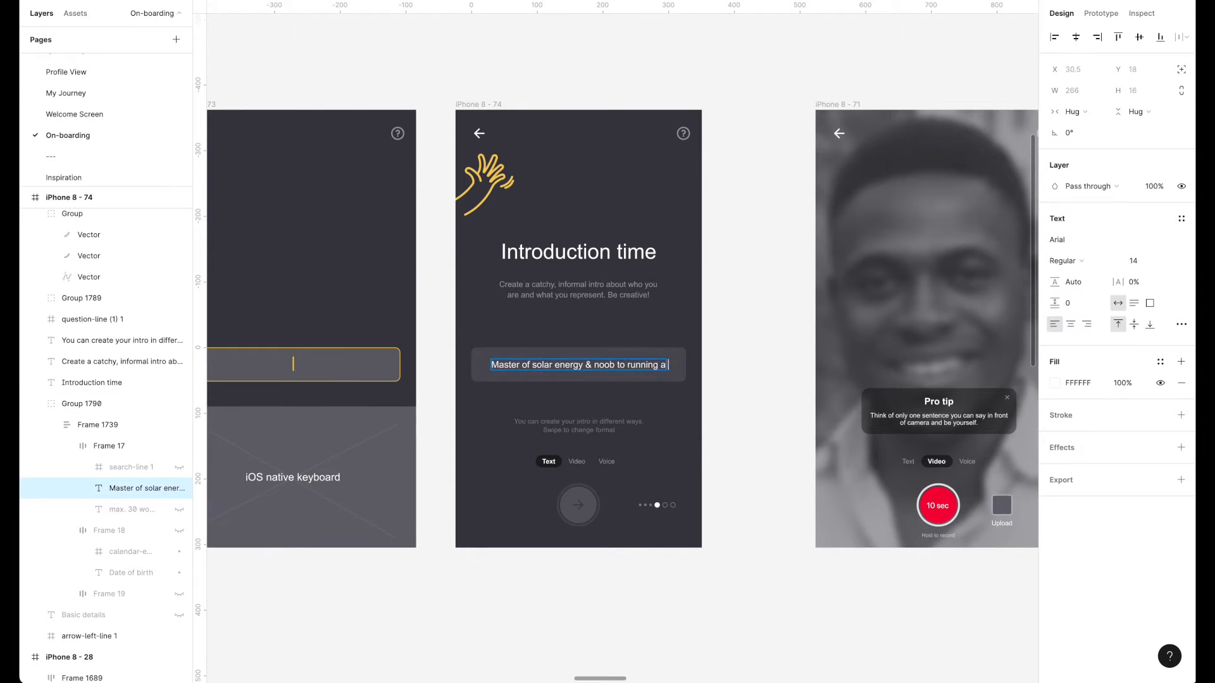
{"action": "left_click", "coordinate": [756, 352]}
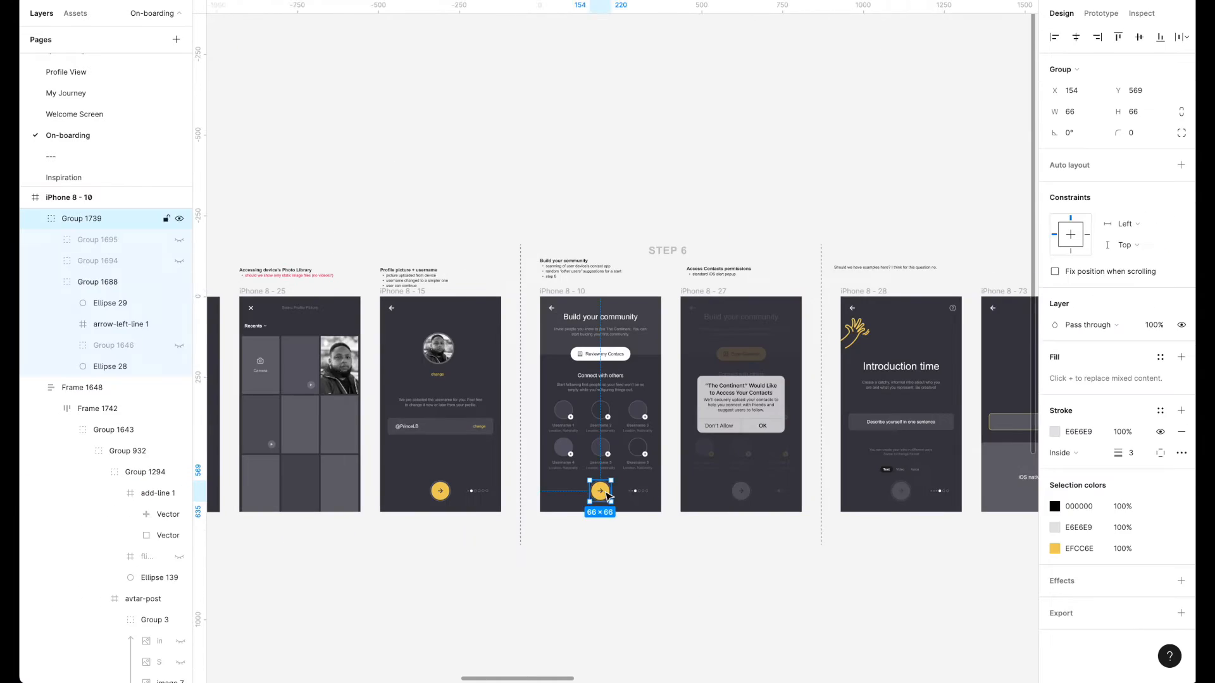
Step: Replace the grey arrow button on the filled-in Text screen with the yellow one copied from the Build your community screen
{"action": "key", "text": "super+v"}
{"action": "left_click", "coordinate": [179, 467]}
{"action": "left_click", "coordinate": [735, 540]}
Step: Paste a copy of the colour palette and place it above the keyboard screen
{"action": "scroll", "coordinate": [734, 540], "scroll_direction": "left", "scroll_amount": 8}
{"action": "scroll", "coordinate": [791, 447], "scroll_direction": "down", "scroll_amount": 5}
{"action": "key", "text": "super+v"}
{"action": "left_click_drag", "start_coordinate": [442, 279], "coordinate": [936, 341]}
{"action": "scroll", "coordinate": [933, 336], "scroll_direction": "right", "scroll_amount": 8}
{"action": "left_click_drag", "start_coordinate": [530, 345], "coordinate": [831, 360]}
Step: Recolour the hand illustrations on the empty and filled-in Text screens with the palette's pale green
{"action": "scroll", "coordinate": [824, 405], "scroll_direction": "up", "scroll_amount": 8}
{"action": "left_click", "coordinate": [417, 397]}
{"action": "left_click", "coordinate": [1054, 380]}
{"action": "left_click", "coordinate": [578, 167]}
{"action": "left_click", "coordinate": [697, 239]}
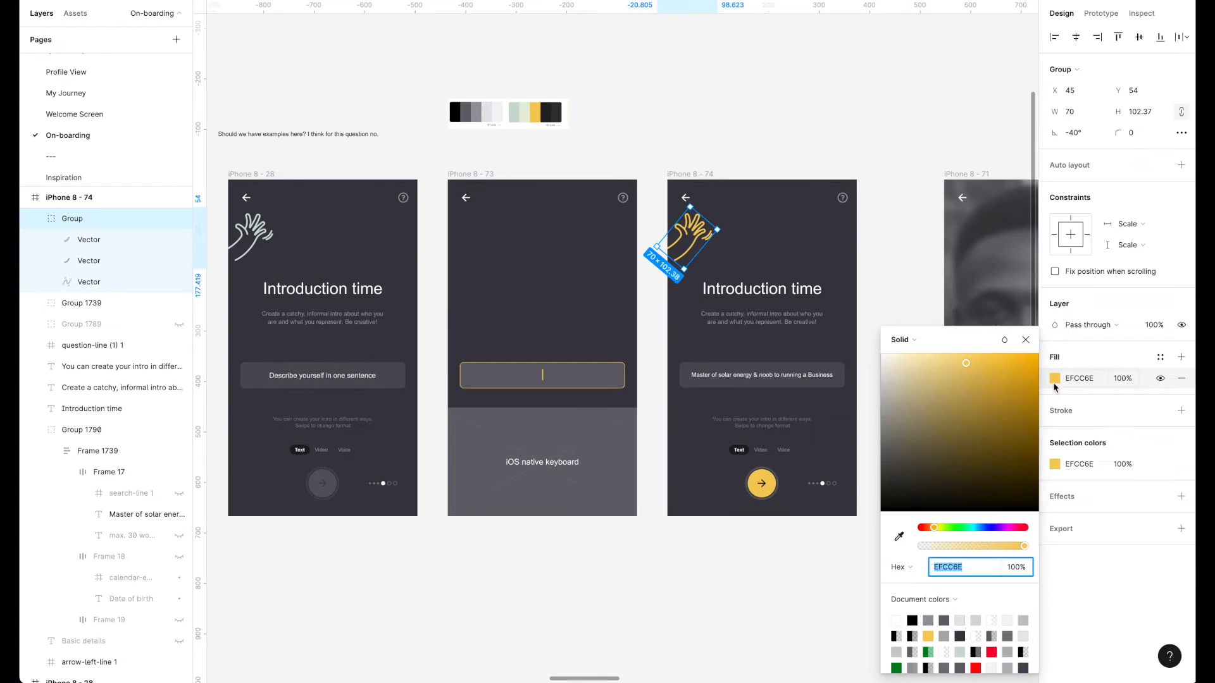
{"action": "left_click", "coordinate": [1055, 381]}
{"action": "left_click", "coordinate": [764, 116]}
Step: Move the Video screen beside the filled-in Text screen, at X 6288, and shift the Voice screen further right
{"action": "scroll", "coordinate": [762, 116], "scroll_direction": "right", "scroll_amount": 2}
{"action": "scroll", "coordinate": [591, 195], "scroll_direction": "down", "scroll_amount": 8}
{"action": "scroll", "coordinate": [601, 197], "scroll_direction": "up", "scroll_amount": 5}
{"action": "left_click_drag", "start_coordinate": [618, 237], "coordinate": [574, 236]}
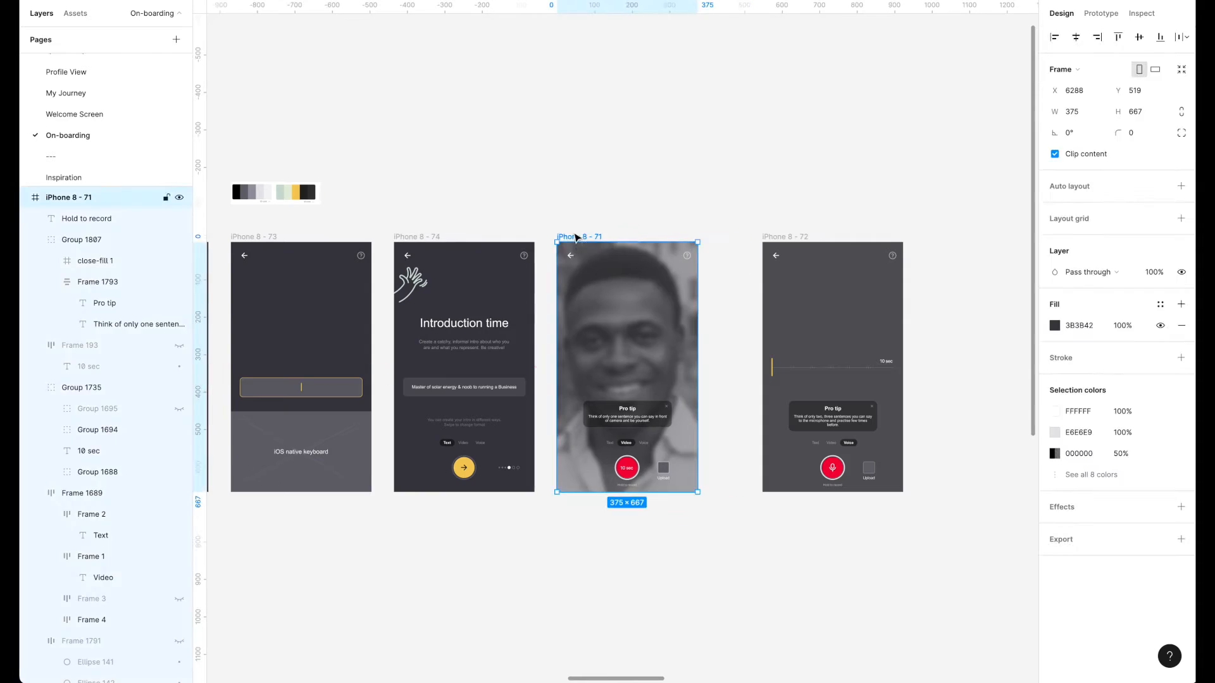
{"action": "left_click_drag", "start_coordinate": [782, 236], "coordinate": [970, 236]}
{"action": "left_click", "coordinate": [728, 202]}
Step: Duplicate the filled-in Text screen into the gap between the Video and Voice screens
{"action": "scroll", "coordinate": [727, 203], "scroll_direction": "right", "scroll_amount": 3}
{"action": "left_click_drag", "start_coordinate": [378, 227], "coordinate": [705, 228]}
{"action": "left_click", "coordinate": [723, 196]}
{"action": "scroll", "coordinate": [723, 196], "scroll_direction": "up", "scroll_amount": 5}
{"action": "scroll", "coordinate": [724, 196], "scroll_direction": "down", "scroll_amount": 5}
{"action": "scroll", "coordinate": [696, 215], "scroll_direction": "right", "scroll_amount": 3}
{"action": "scroll", "coordinate": [601, 246], "scroll_direction": "left", "scroll_amount": 2}
{"action": "scroll", "coordinate": [602, 245], "scroll_direction": "up", "scroll_amount": 6}
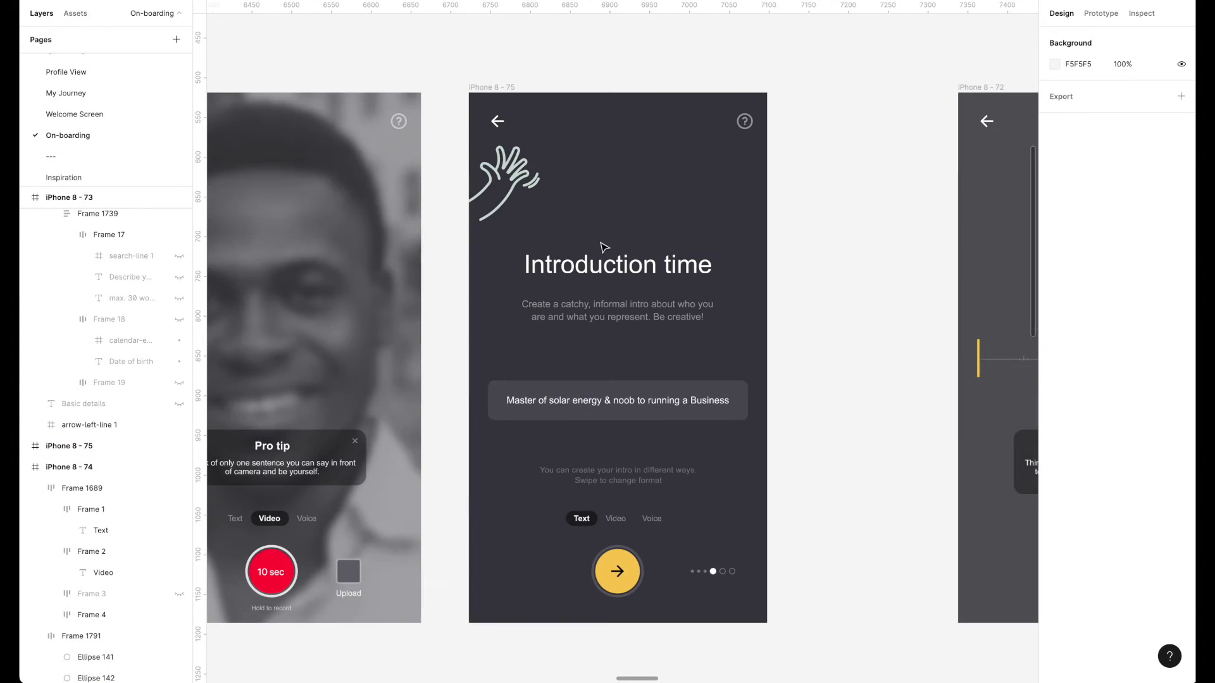
{"action": "scroll", "coordinate": [806, 245], "scroll_direction": "down", "scroll_amount": 5}
{"action": "scroll", "coordinate": [807, 245], "scroll_direction": "up", "scroll_amount": 4}
Step: Hide the input field, the swipe hint and the Text/Video/Voice switcher on the duplicated screen after the Video screen
{"action": "left_click", "coordinate": [686, 397]}
{"action": "key", "text": "super+shift+h"}
{"action": "scroll", "coordinate": [639, 392], "scroll_direction": "down", "scroll_amount": 2}
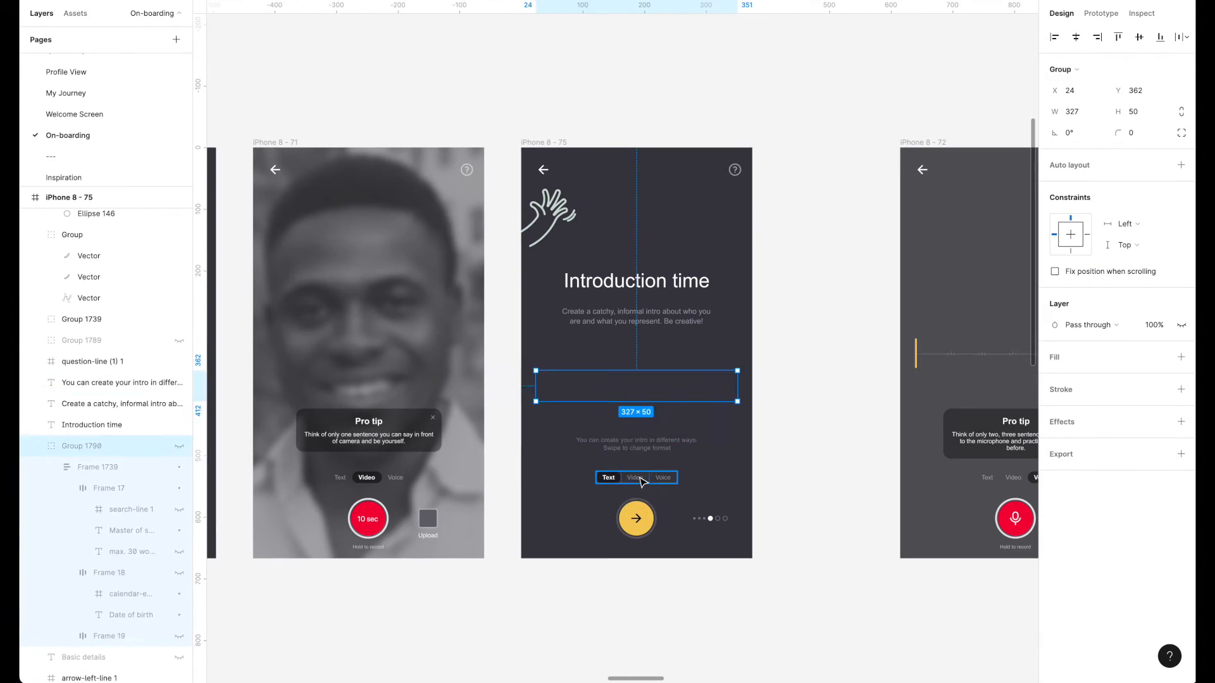
{"action": "left_click", "coordinate": [126, 663]}
{"action": "left_click", "coordinate": [179, 662]}
{"action": "left_click", "coordinate": [696, 396]}
{"action": "scroll", "coordinate": [697, 396], "scroll_direction": "up", "scroll_amount": 3}
Step: Copy the multi-view preview card from the Create Content page, paste it onto the recorded Video screen and enlarge it
{"action": "key", "text": "ctrl+Tab"}
{"action": "scroll", "coordinate": [404, 234], "scroll_direction": "down", "scroll_amount": 5}
{"action": "scroll", "coordinate": [443, 316], "scroll_direction": "right", "scroll_amount": 8}
{"action": "scroll", "coordinate": [460, 348], "scroll_direction": "up", "scroll_amount": 2}
{"action": "scroll", "coordinate": [565, 350], "scroll_direction": "up", "scroll_amount": 5}
{"action": "key", "text": "super+c"}
{"action": "key", "text": "ctrl+Tab"}
{"action": "left_click", "coordinate": [463, 201]}
{"action": "key", "text": "super+v"}
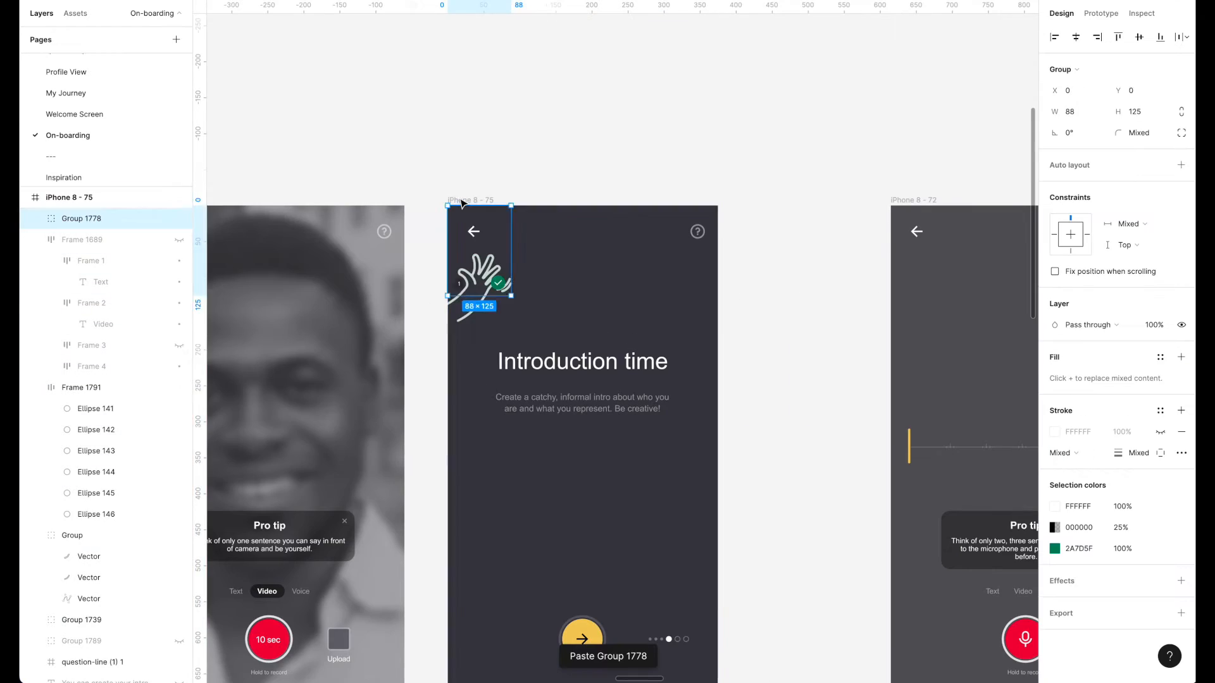
{"action": "left_click_drag", "start_coordinate": [1127, 112], "coordinate": [1160, 112]}
{"action": "left_click", "coordinate": [644, 190]}
Step: Paste the Video screen's portrait into the preview card, scale it down to fit and adjust its layer blur
{"action": "scroll", "coordinate": [644, 214], "scroll_direction": "down", "scroll_amount": 4}
{"action": "left_click", "coordinate": [484, 272], "text": "super"}
{"action": "key", "text": "super+c"}
{"action": "left_click", "coordinate": [643, 294], "text": "super"}
{"action": "key", "text": "super+v"}
{"action": "left_click_drag", "start_coordinate": [263, 441], "coordinate": [435, 327]}
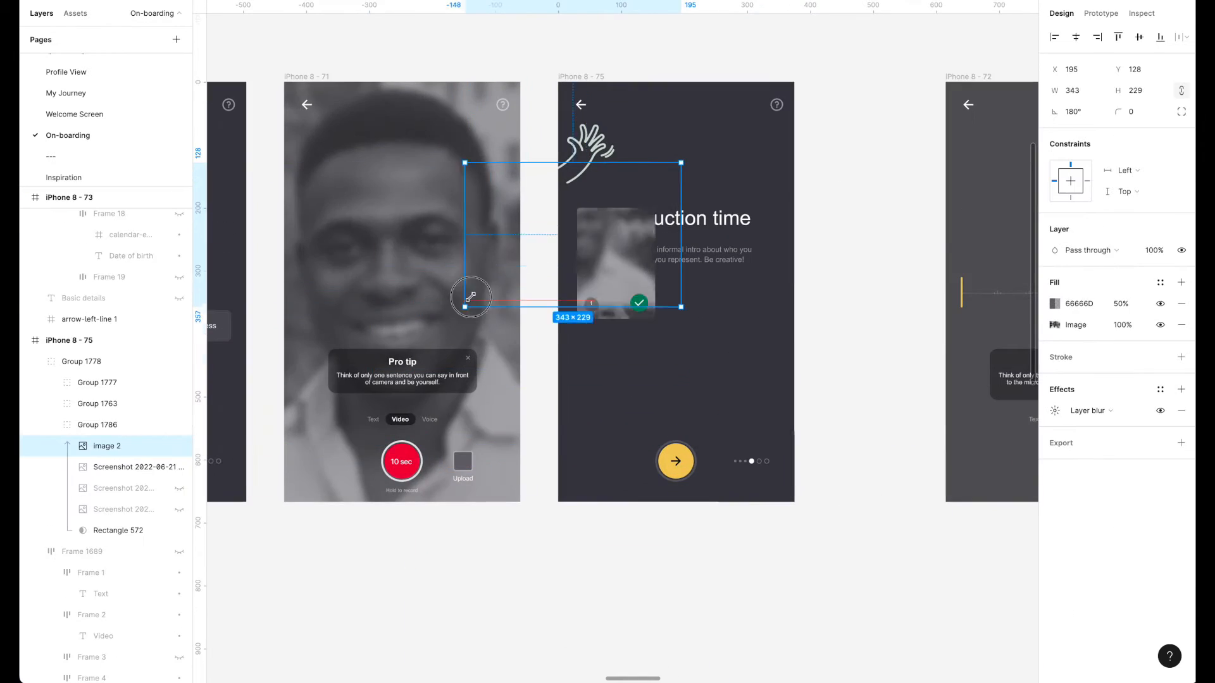
{"action": "left_click", "coordinate": [1054, 411]}
{"action": "left_click", "coordinate": [846, 347]}
Step: Shift and resize the portrait so the face sits inside the preview card
{"action": "scroll", "coordinate": [840, 338], "scroll_direction": "down", "scroll_amount": 3}
{"action": "scroll", "coordinate": [838, 339], "scroll_direction": "up", "scroll_amount": 2}
{"action": "left_click", "coordinate": [691, 336], "text": "super"}
{"action": "key", "text": "shift+Right"}
{"action": "key", "text": "shift+Right"}
{"action": "key", "text": "shift+Right"}
{"action": "left_click_drag", "start_coordinate": [754, 283], "coordinate": [764, 272]}
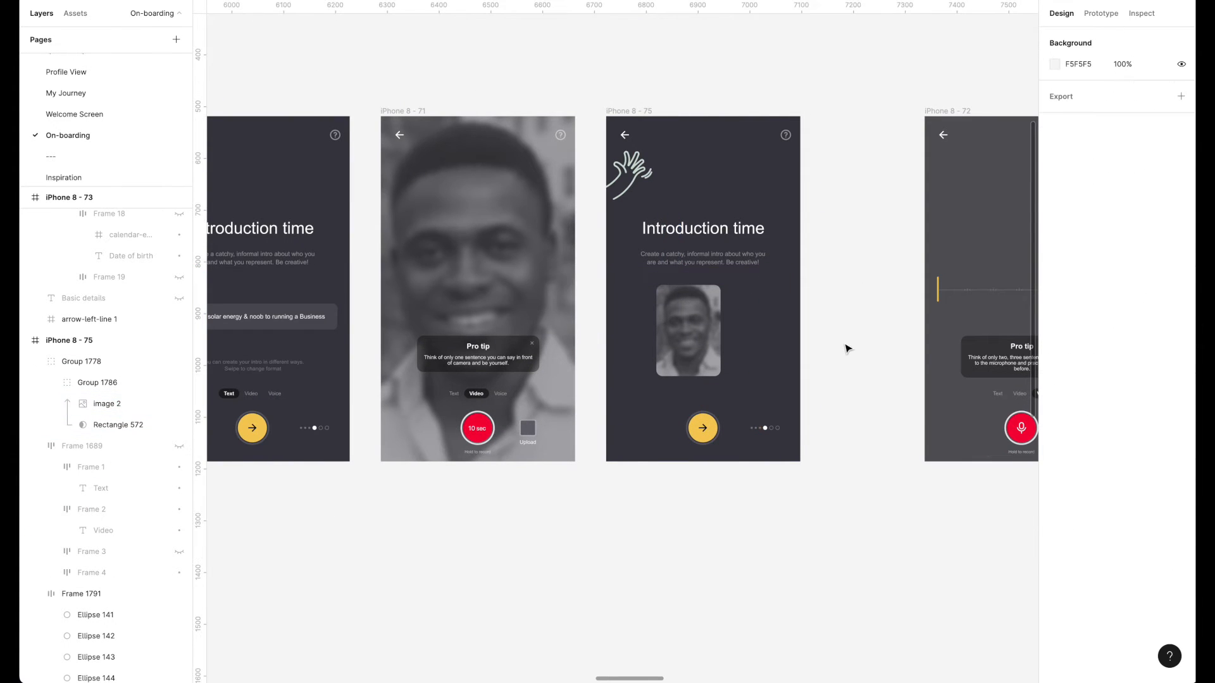
Step: Examine the multi-view and video cover designs on the Create Content page for controls to reuse
{"action": "scroll", "coordinate": [848, 348], "scroll_direction": "up", "scroll_amount": 3}
{"action": "scroll", "coordinate": [971, 292], "scroll_direction": "down", "scroll_amount": 10}
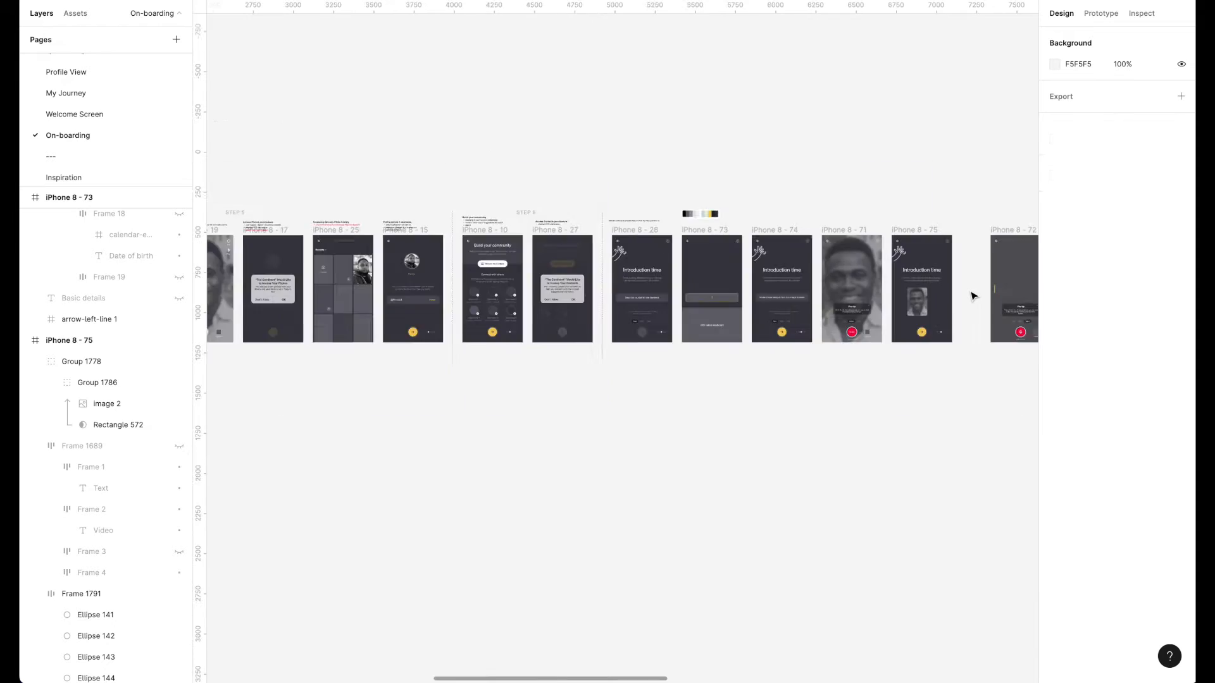
{"action": "scroll", "coordinate": [972, 294], "scroll_direction": "up", "scroll_amount": 5}
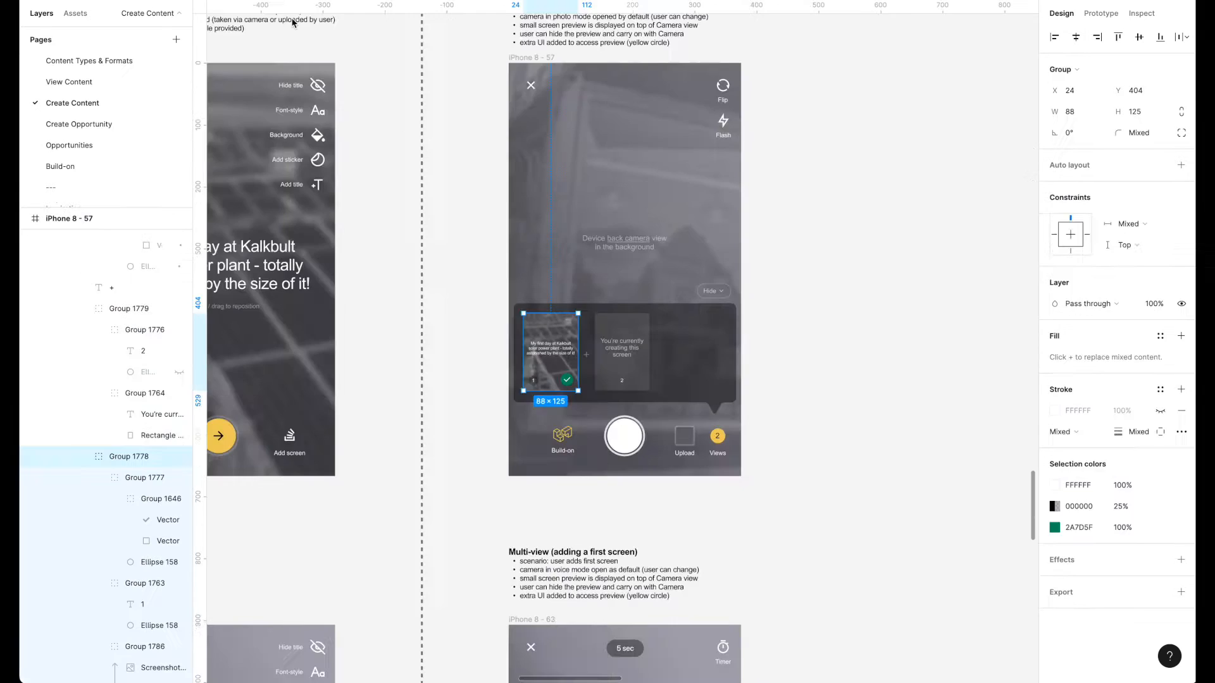
{"action": "scroll", "coordinate": [498, 239], "scroll_direction": "down", "scroll_amount": 2}
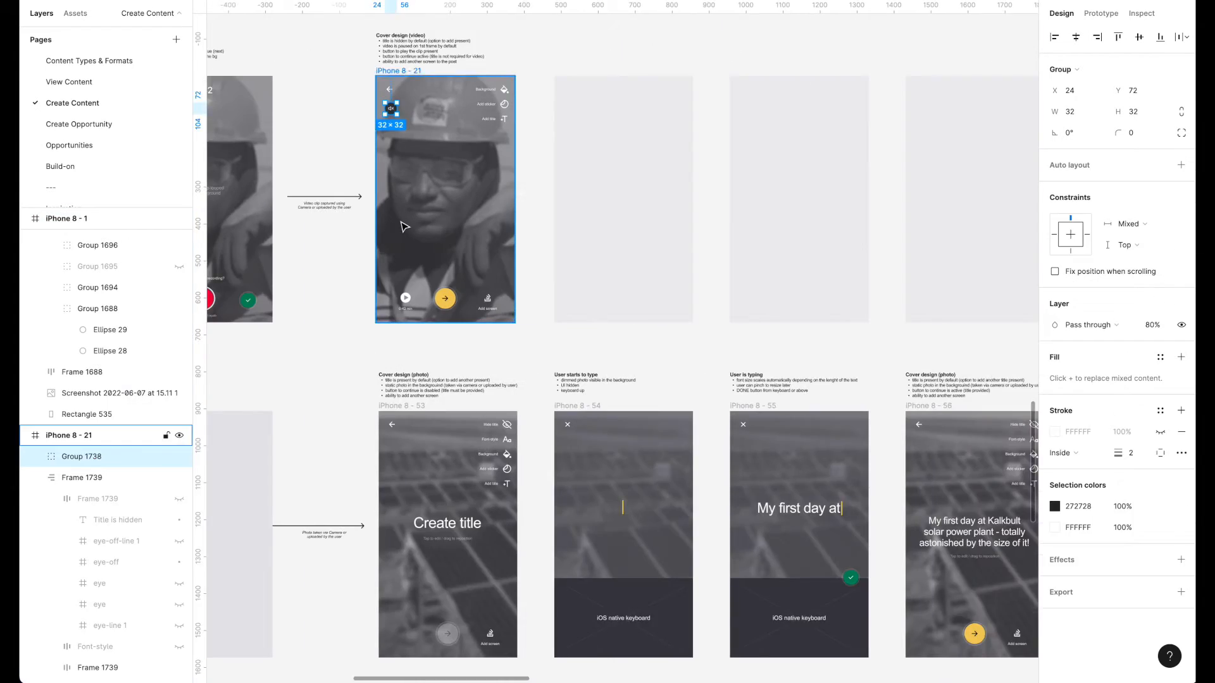
{"action": "scroll", "coordinate": [700, 323], "scroll_direction": "up", "scroll_amount": 3}
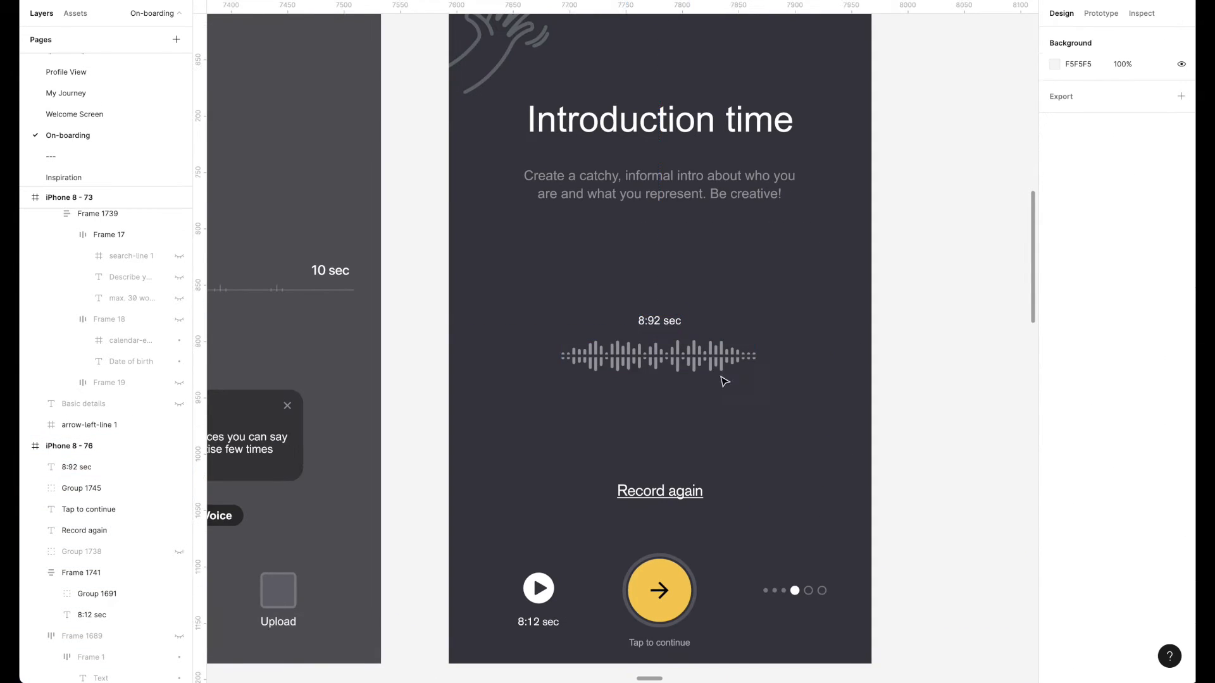
Step: Hide the "8:92 sec" label above the waveform on the recorded Voice screen
{"action": "left_click", "coordinate": [723, 377]}
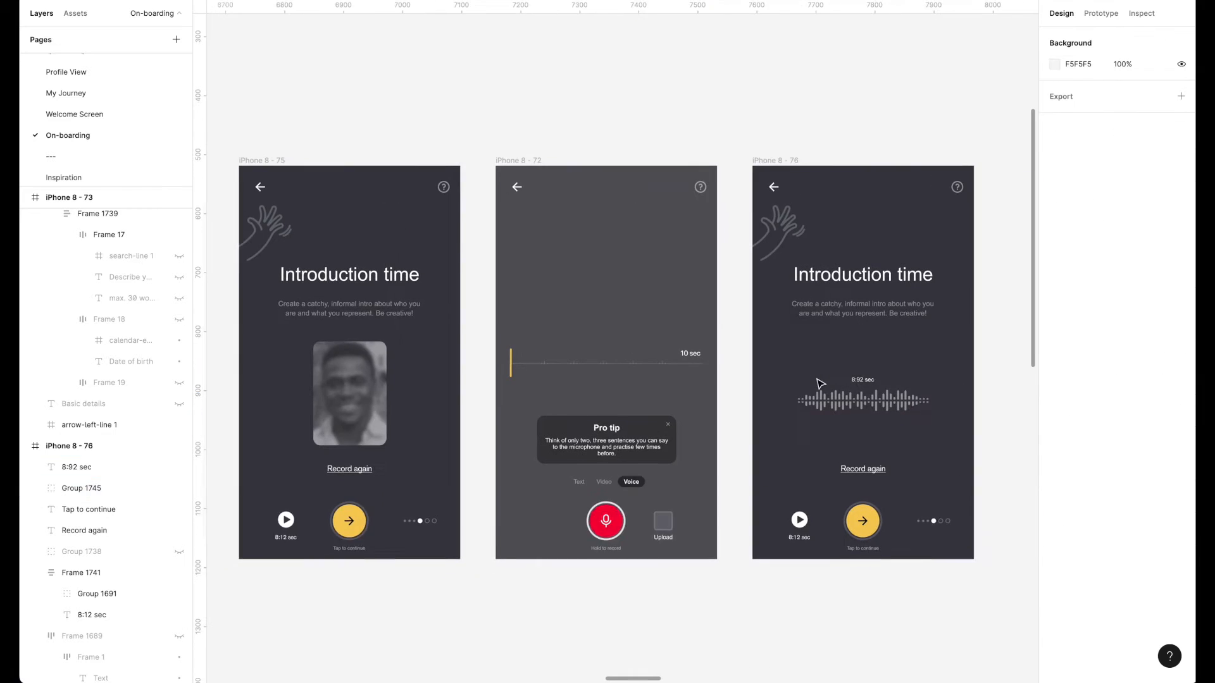
{"action": "scroll", "coordinate": [683, 618], "scroll_direction": "right", "scroll_amount": 3}
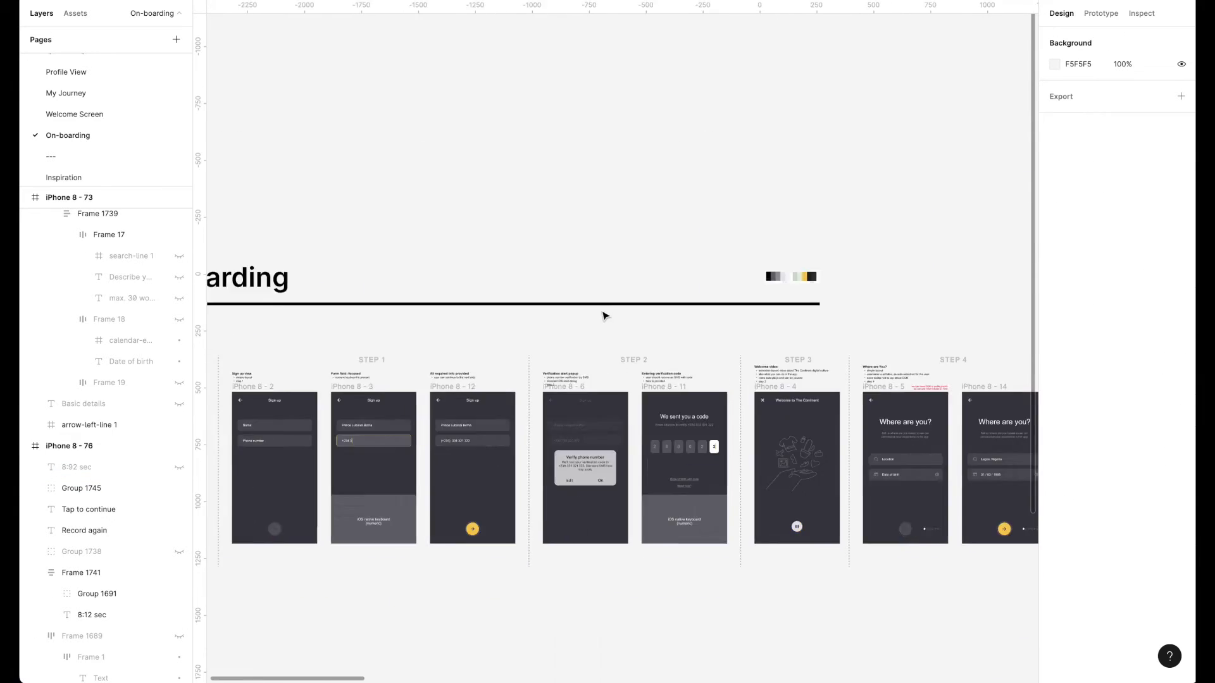
Step: Move the colour palette up above the row and rename the copied step heading over the Introduction time screens to STEP 7
{"action": "left_click", "coordinate": [556, 360]}
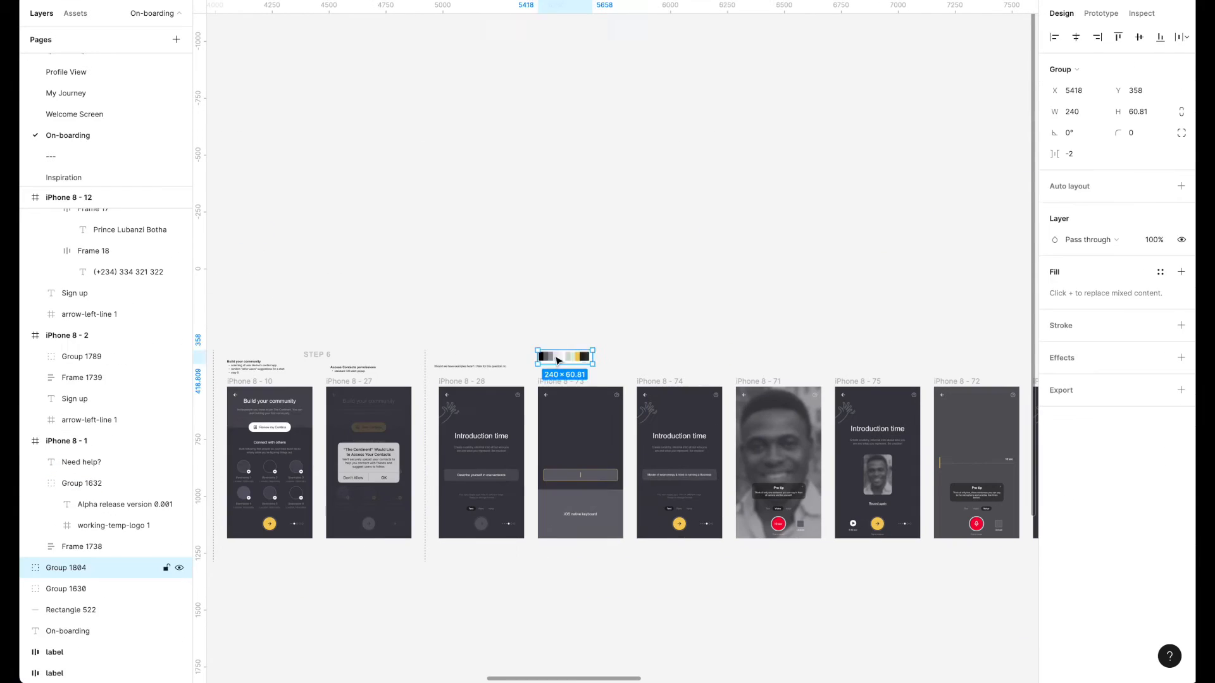
{"action": "scroll", "coordinate": [614, 462], "scroll_direction": "right", "scroll_amount": 3}
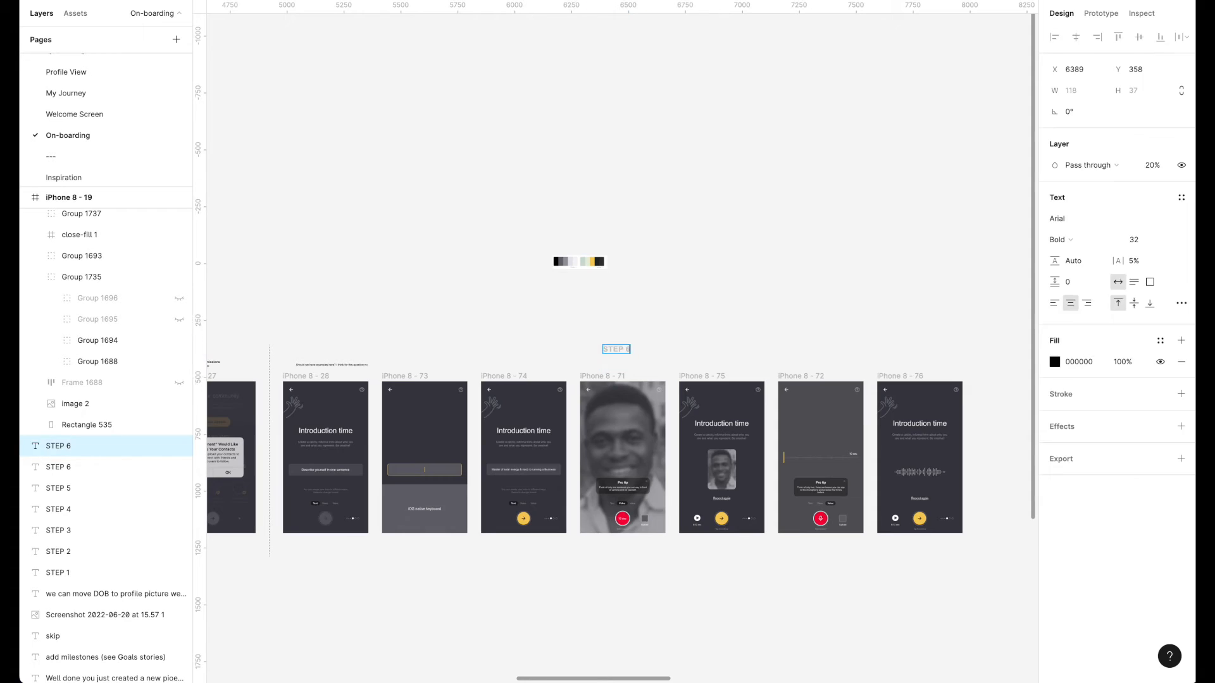
{"action": "key", "text": "BackSpace"}
{"action": "type", "text": "7"}
{"action": "left_click", "coordinate": [654, 312]}
Step: Restyle the note above the first Introduction time screen as red text at font size 8
{"action": "scroll", "coordinate": [654, 312], "scroll_direction": "left", "scroll_amount": 10}
{"action": "scroll", "coordinate": [680, 340], "scroll_direction": "right", "scroll_amount": 8}
{"action": "scroll", "coordinate": [680, 340], "scroll_direction": "up", "scroll_amount": 4}
{"action": "double_click", "coordinate": [679, 341]}
{"action": "left_click", "coordinate": [1055, 362]}
{"action": "left_click", "coordinate": [998, 652]}
{"action": "left_click", "coordinate": [1133, 239]}
{"action": "type", "text": "8"}
{"action": "left_click", "coordinate": [1072, 262]}
{"action": "key", "text": "BackSpace"}
{"action": "scroll", "coordinate": [702, 380], "scroll_direction": "up", "scroll_amount": 5}
{"action": "left_click", "coordinate": [1086, 304]}
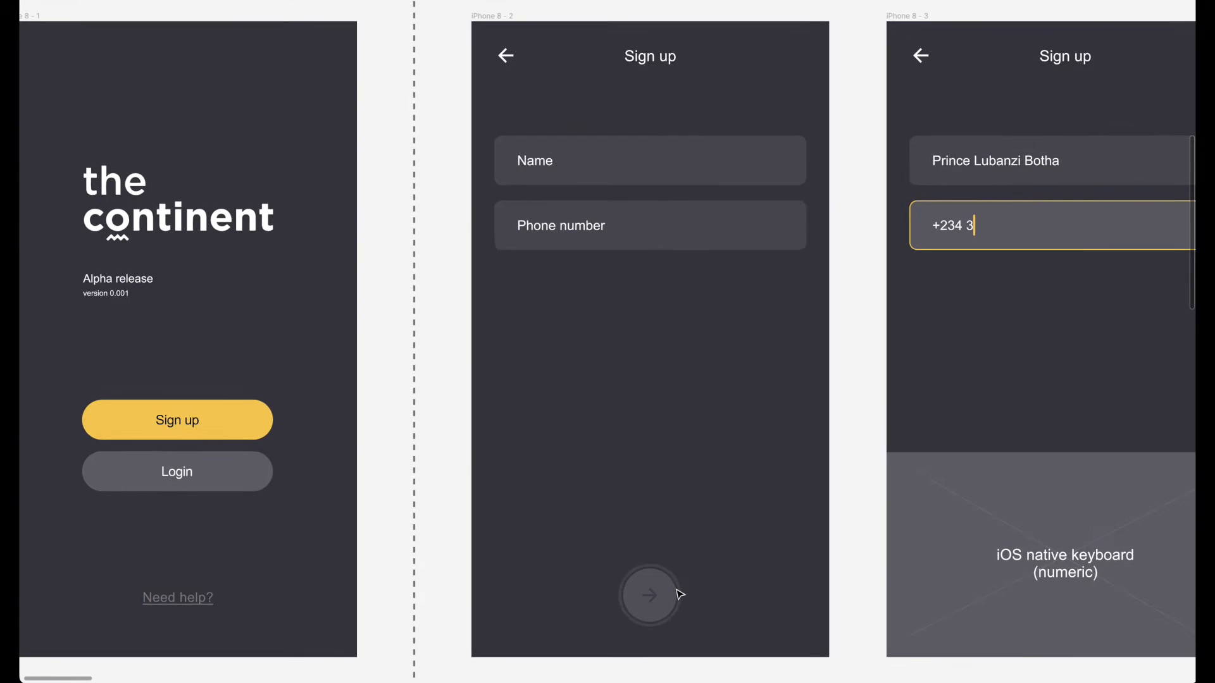
Step: Review the on-boarding screens from Sign up and phone verification through to the Where are you step
{"action": "scroll", "coordinate": [679, 593], "scroll_direction": "right", "scroll_amount": 7}
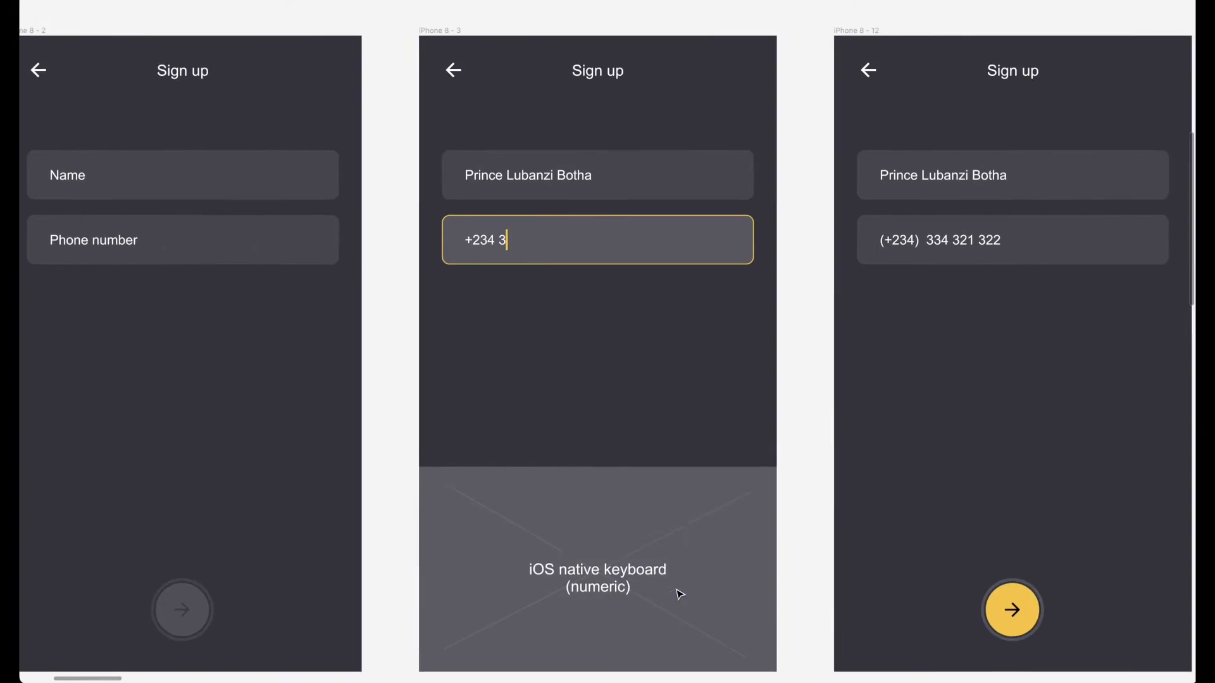
{"action": "scroll", "coordinate": [679, 592], "scroll_direction": "down", "scroll_amount": 3}
{"action": "scroll", "coordinate": [678, 591], "scroll_direction": "left", "scroll_amount": 1}
{"action": "left_click", "coordinate": [472, 547]}
{"action": "scroll", "coordinate": [639, 573], "scroll_direction": "right", "scroll_amount": 14}
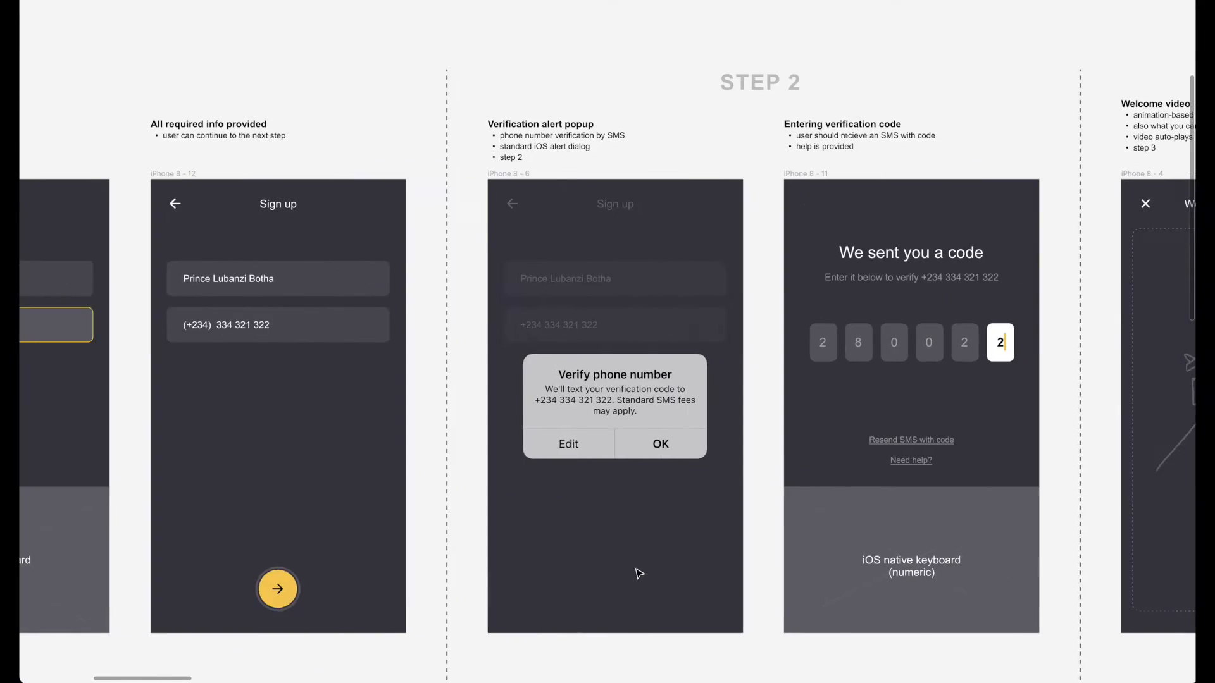
{"action": "scroll", "coordinate": [637, 574], "scroll_direction": "down", "scroll_amount": 1}
{"action": "scroll", "coordinate": [636, 576], "scroll_direction": "up", "scroll_amount": 5}
{"action": "left_click", "coordinate": [325, 501]}
{"action": "scroll", "coordinate": [326, 501], "scroll_direction": "down", "scroll_amount": 5}
{"action": "scroll", "coordinate": [328, 501], "scroll_direction": "up", "scroll_amount": 5}
{"action": "scroll", "coordinate": [327, 501], "scroll_direction": "right", "scroll_amount": 12}
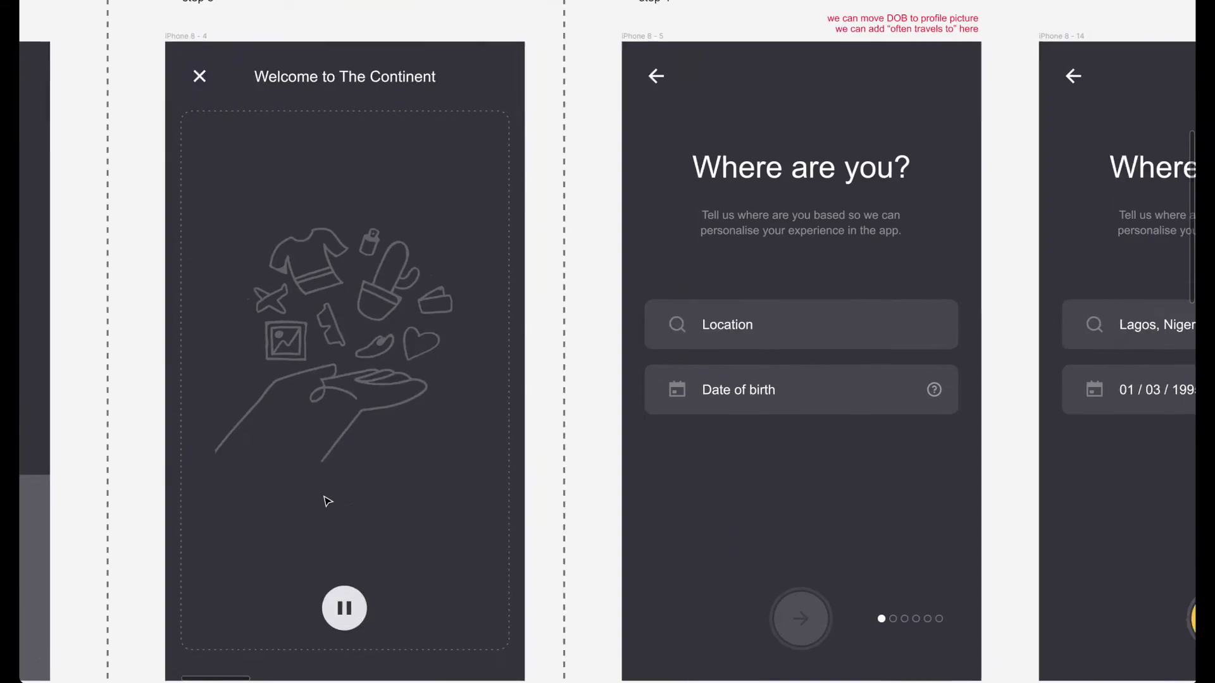
{"action": "scroll", "coordinate": [325, 500], "scroll_direction": "right", "scroll_amount": 20}
{"action": "scroll", "coordinate": [326, 500], "scroll_direction": "up", "scroll_amount": 3}
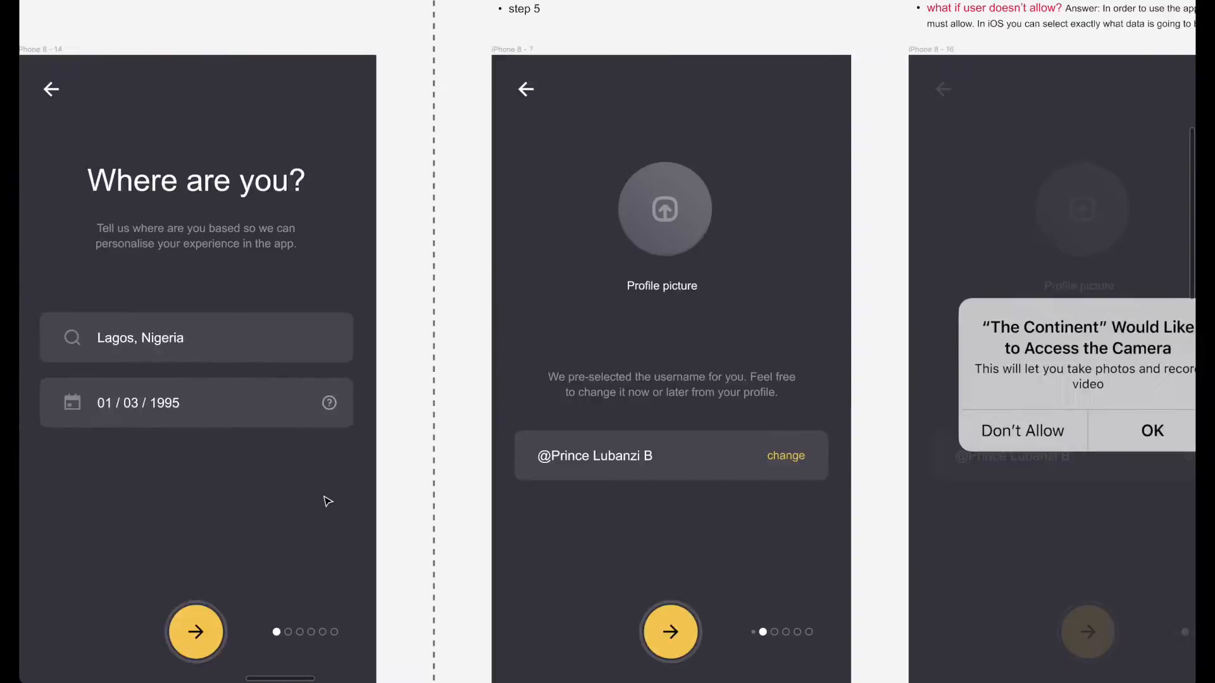
Step: Copy the layers containing the Nigeria flag icon and paste them near the Where are you screens
{"action": "left_click", "coordinate": [841, 349]}
{"action": "double_click", "coordinate": [842, 349]}
{"action": "key", "text": "super+backslash"}
{"action": "left_click", "coordinate": [116, 549], "text": "shift"}
{"action": "key", "text": "super+backslash"}
{"action": "scroll", "coordinate": [556, 507], "scroll_direction": "left", "scroll_amount": 15}
{"action": "scroll", "coordinate": [507, 529], "scroll_direction": "up", "scroll_amount": 5}
{"action": "left_click", "coordinate": [634, 490]}
{"action": "key", "text": "super+v"}
Step: Delete the unneeded pasted layer and cut the Nigeria flag group for use on the filled Where are you screen
{"action": "key", "text": "super+backslash"}
{"action": "left_click", "coordinate": [127, 591]}
{"action": "key", "text": "BackSpace"}
{"action": "left_click", "coordinate": [121, 467]}
{"action": "key", "text": "super+x"}
{"action": "double_click", "coordinate": [696, 399]}
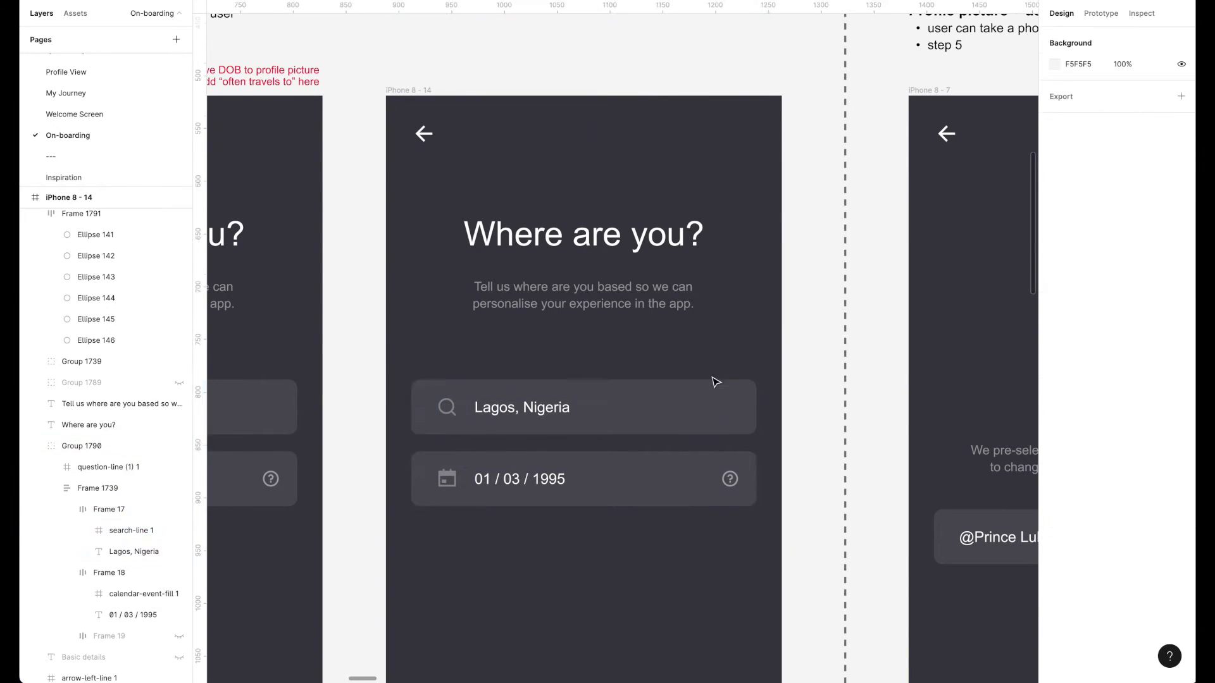
Step: Paste the Nigeria flag into the filled Where are you screen at 24 × 24 and centre it over the search icon
{"action": "key", "text": "super+v"}
{"action": "left_click", "coordinate": [1088, 116]}
{"action": "left_click", "coordinate": [609, 411]}
{"action": "left_click_drag", "start_coordinate": [607, 405], "coordinate": [446, 407]}
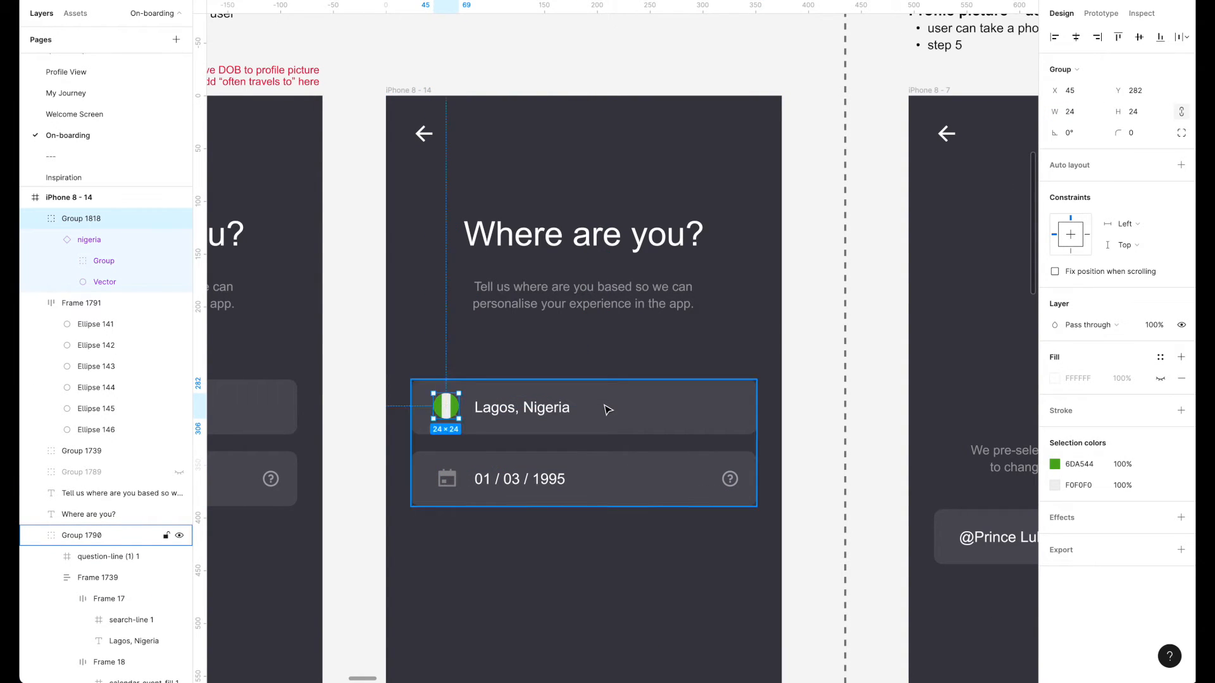
Step: Move the flag to the far end of the Lagos, Nigeria field, in line with the help icon below it
{"action": "key", "text": "Right"}
{"action": "key", "text": "Right"}
{"action": "key", "text": "Right"}
{"action": "key", "text": "Right"}
{"action": "key", "text": "Right"}
{"action": "left_click", "coordinate": [822, 449]}
{"action": "scroll", "coordinate": [822, 450], "scroll_direction": "down", "scroll_amount": 5}
{"action": "scroll", "coordinate": [785, 443], "scroll_direction": "up", "scroll_amount": 4}
{"action": "key", "text": "5"}
{"action": "key", "text": "super+z"}
{"action": "key", "text": "super+backslash"}
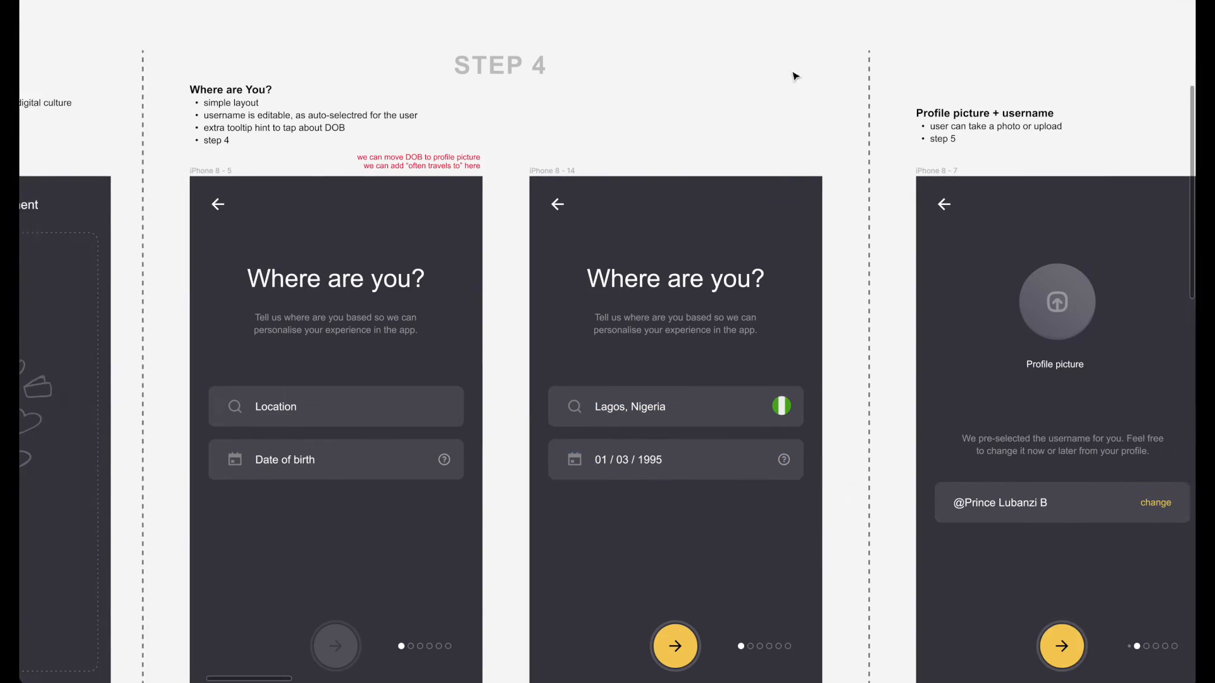
Step: Reword the username hint on the Profile picture screen to begin with "This is your pre-selected username."
{"action": "scroll", "coordinate": [848, 487], "scroll_direction": "right", "scroll_amount": 5}
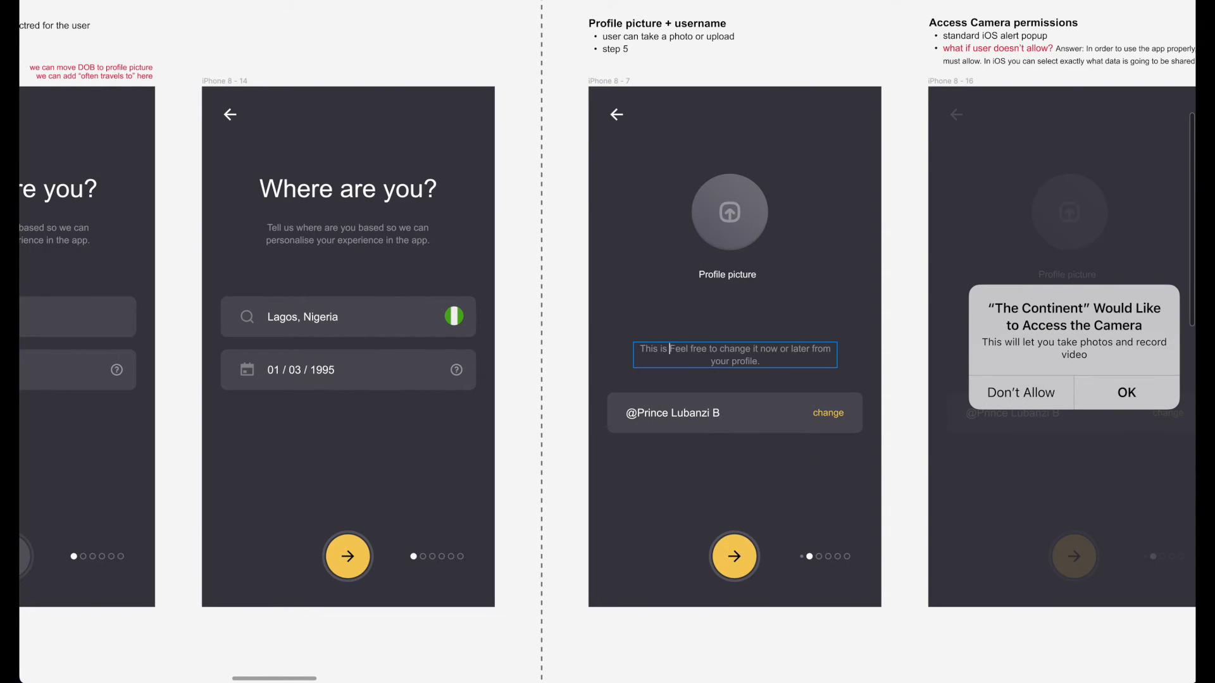
{"action": "scroll", "coordinate": [897, 519], "scroll_direction": "right", "scroll_amount": 10}
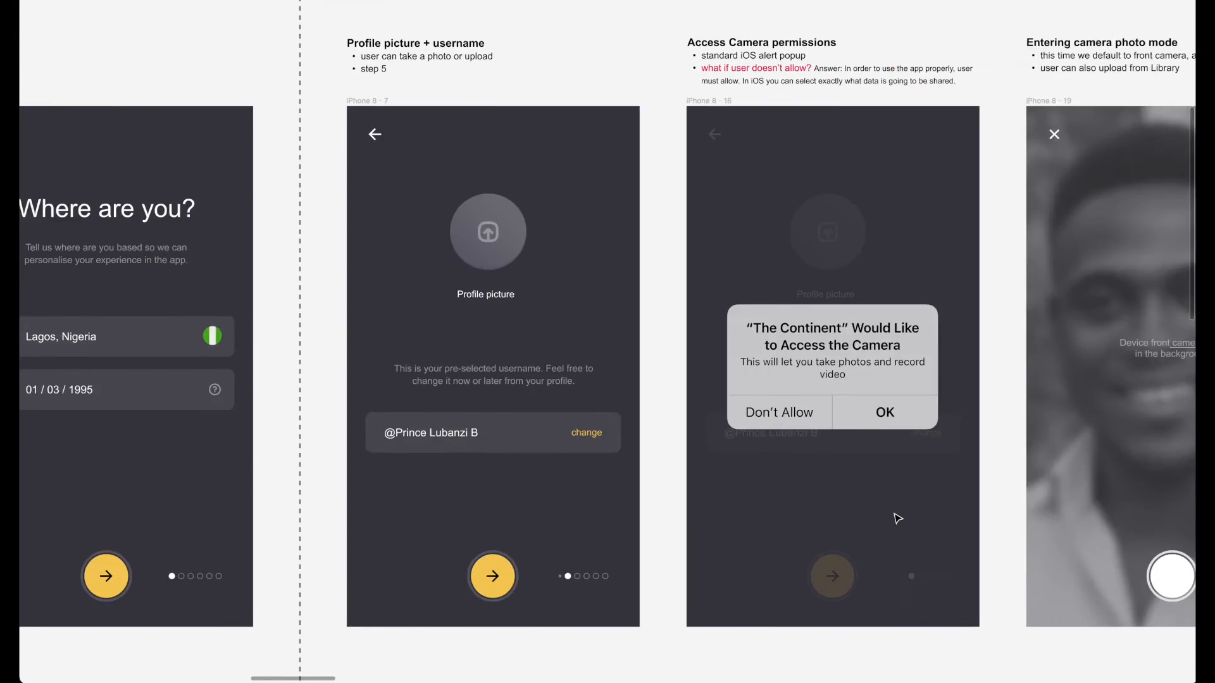
{"action": "scroll", "coordinate": [745, 436], "scroll_direction": "right", "scroll_amount": 4}
{"action": "scroll", "coordinate": [728, 431], "scroll_direction": "left", "scroll_amount": 5}
{"action": "scroll", "coordinate": [696, 421], "scroll_direction": "right", "scroll_amount": 12}
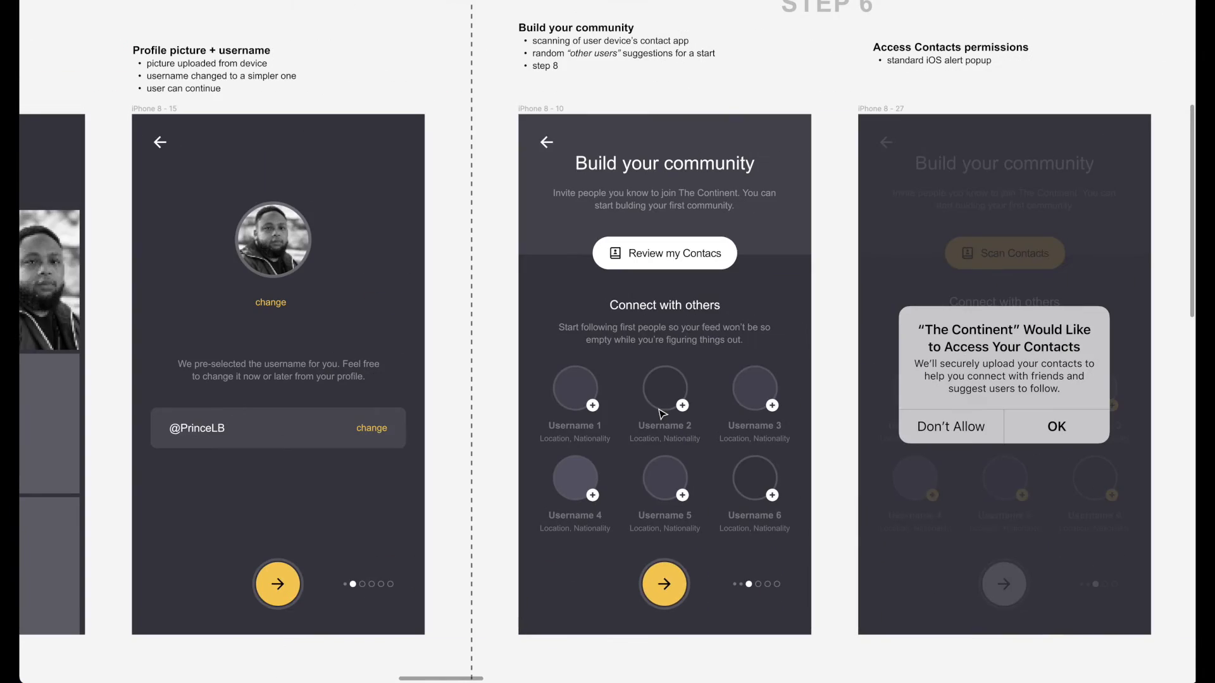
Step: Move the heading, description, text field and format hint slightly up on the Introduction time Text screens
{"action": "scroll", "coordinate": [661, 414], "scroll_direction": "right", "scroll_amount": 12}
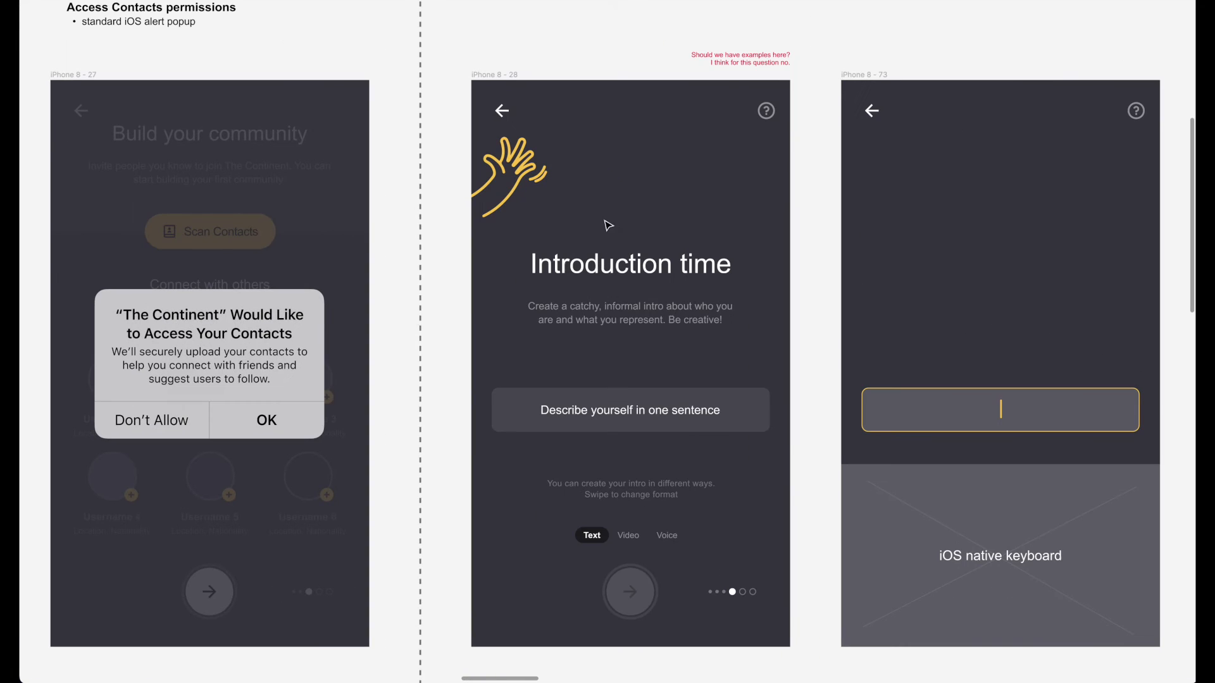
{"action": "scroll", "coordinate": [696, 253], "scroll_direction": "right", "scroll_amount": 10}
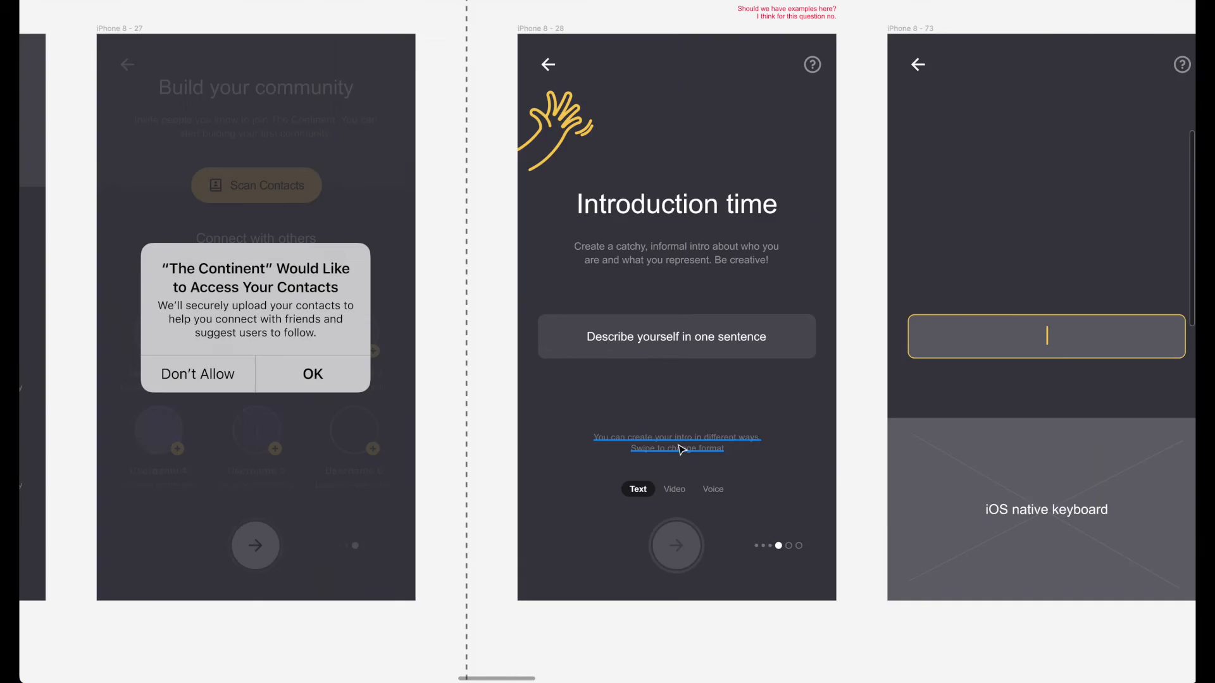
{"action": "scroll", "coordinate": [769, 448], "scroll_direction": "right", "scroll_amount": 10}
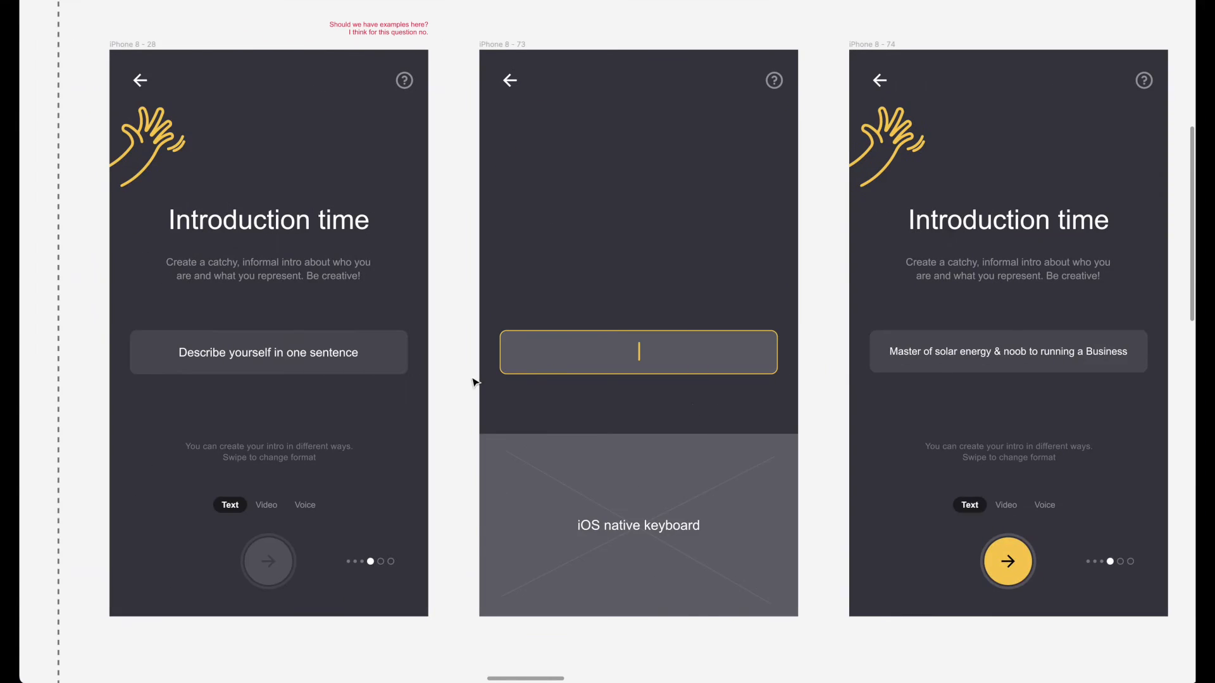
Step: Change the Voice screen's timer label to "Limit of 10 sec" at font size 10, right-aligned with the end of the timeline
{"action": "scroll", "coordinate": [728, 426], "scroll_direction": "right", "scroll_amount": 4}
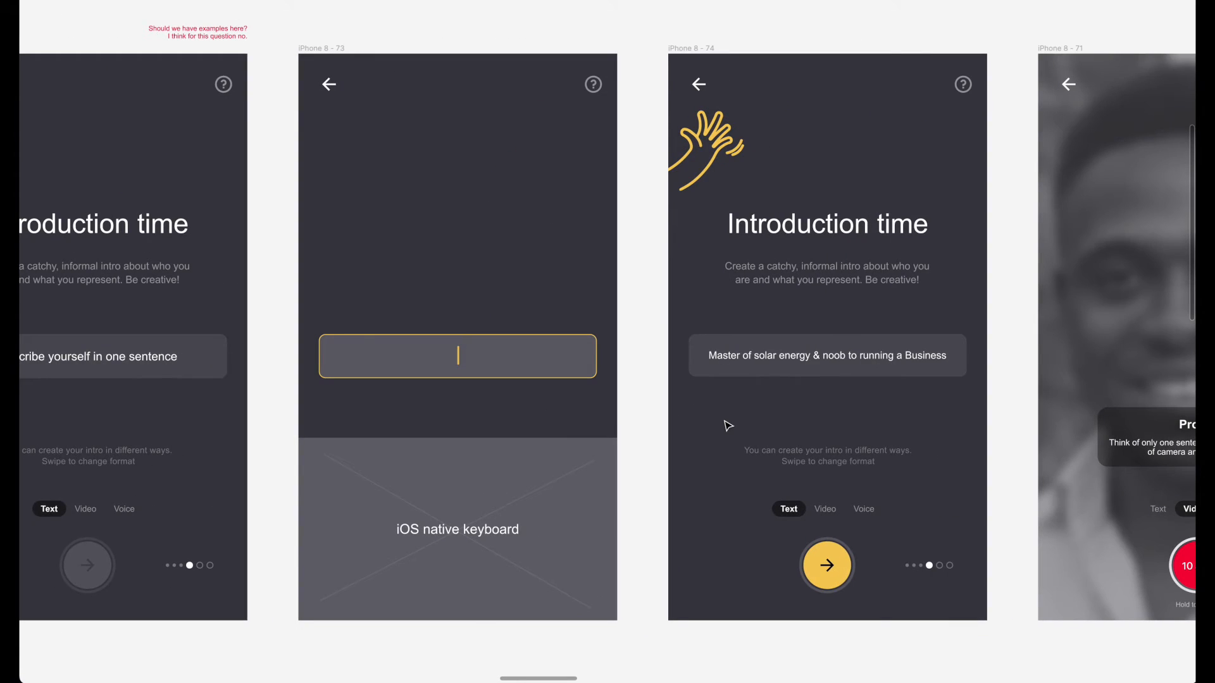
{"action": "scroll", "coordinate": [654, 519], "scroll_direction": "right", "scroll_amount": 10}
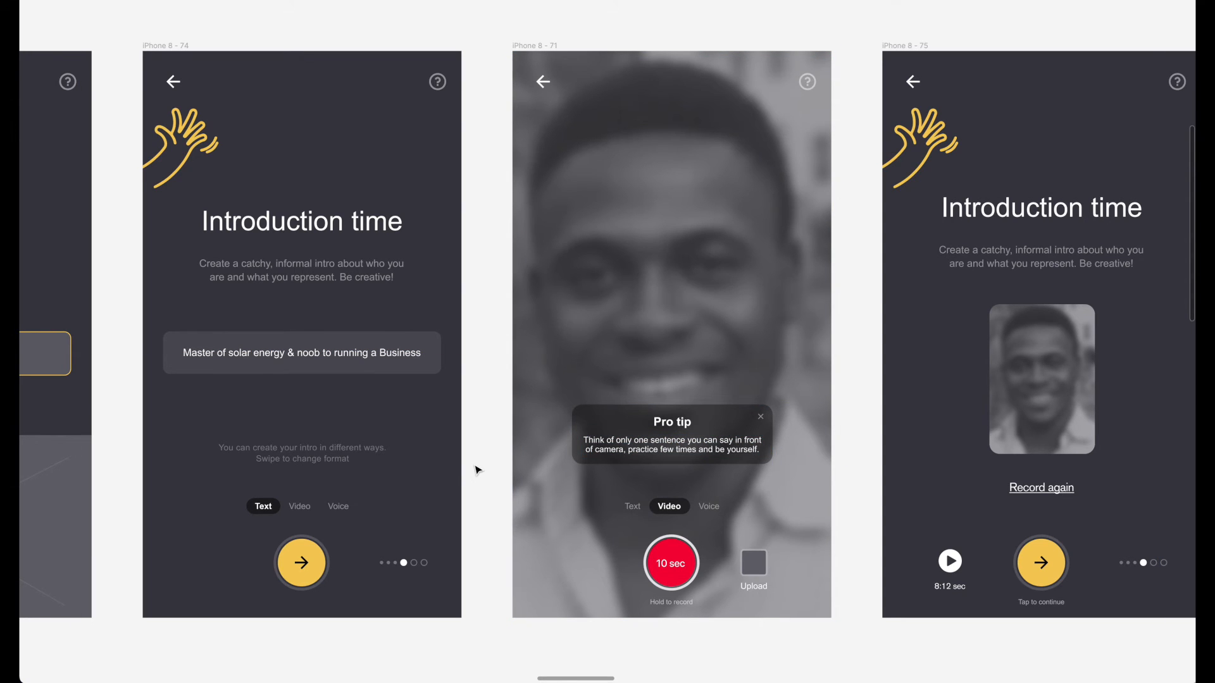
{"action": "scroll", "coordinate": [477, 470], "scroll_direction": "right", "scroll_amount": 9}
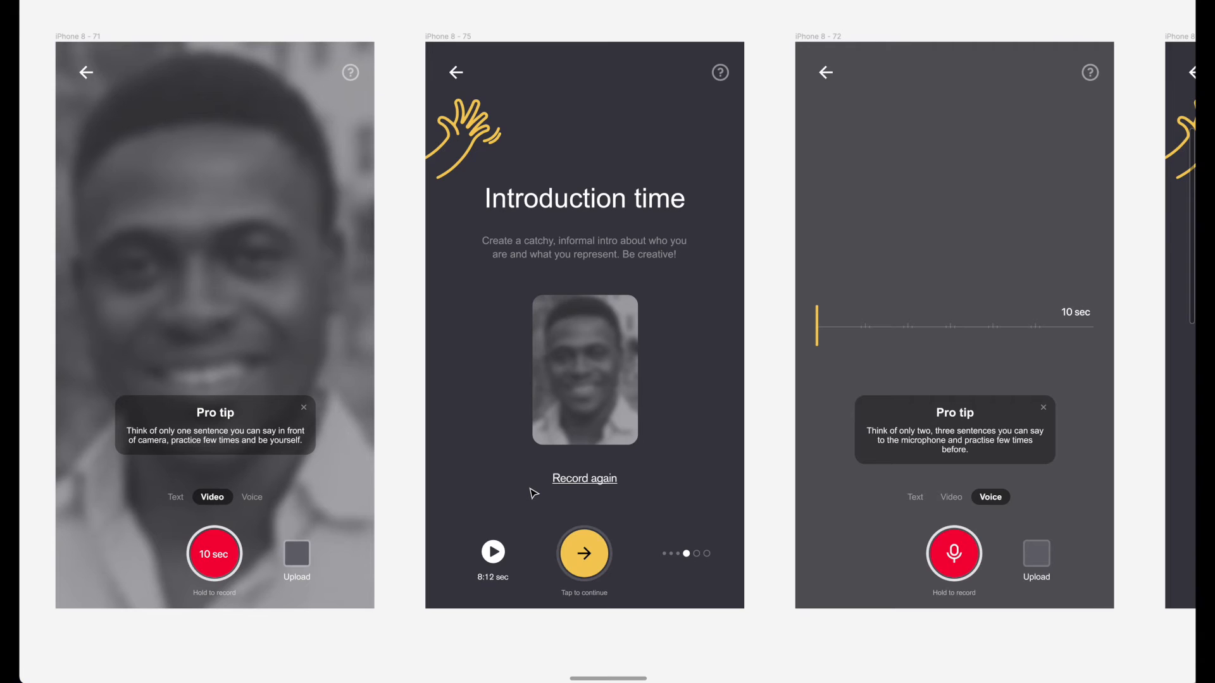
{"action": "scroll", "coordinate": [533, 494], "scroll_direction": "right", "scroll_amount": 3}
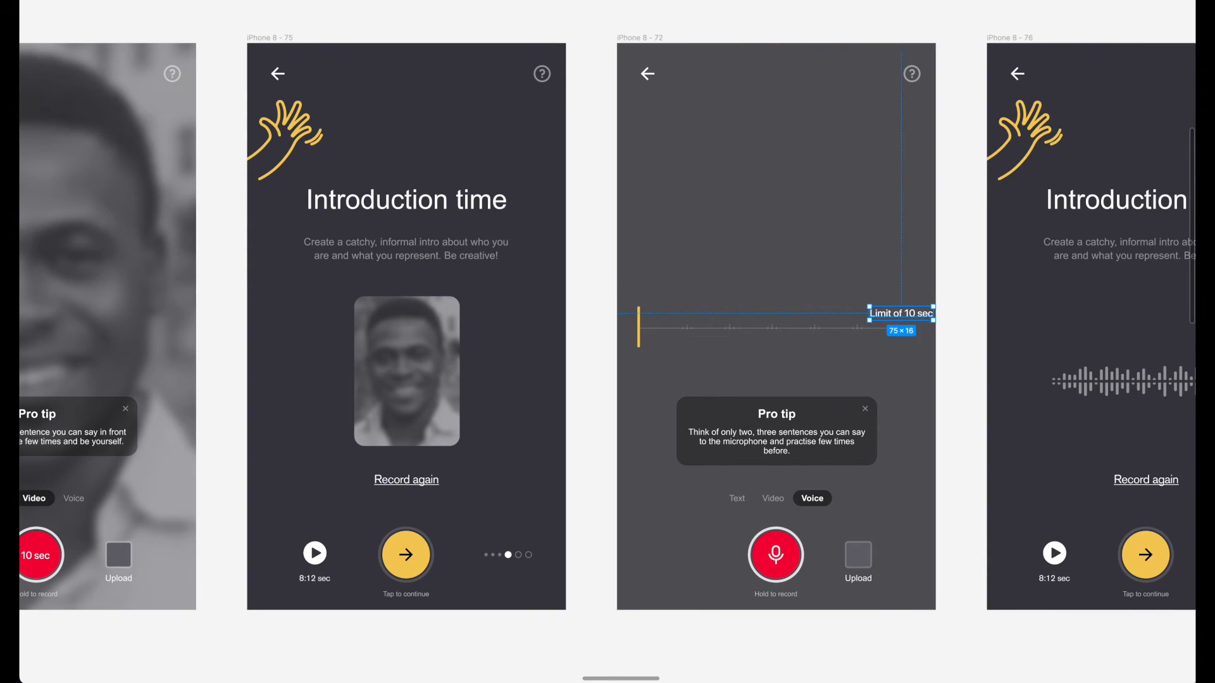
{"action": "key", "text": "super+backslash"}
{"action": "left_click", "coordinate": [1134, 325]}
{"action": "type", "text": "10"}
{"action": "key", "text": "Return"}
{"action": "left_click", "coordinate": [1086, 388]}
{"action": "left_click", "coordinate": [1076, 37]}
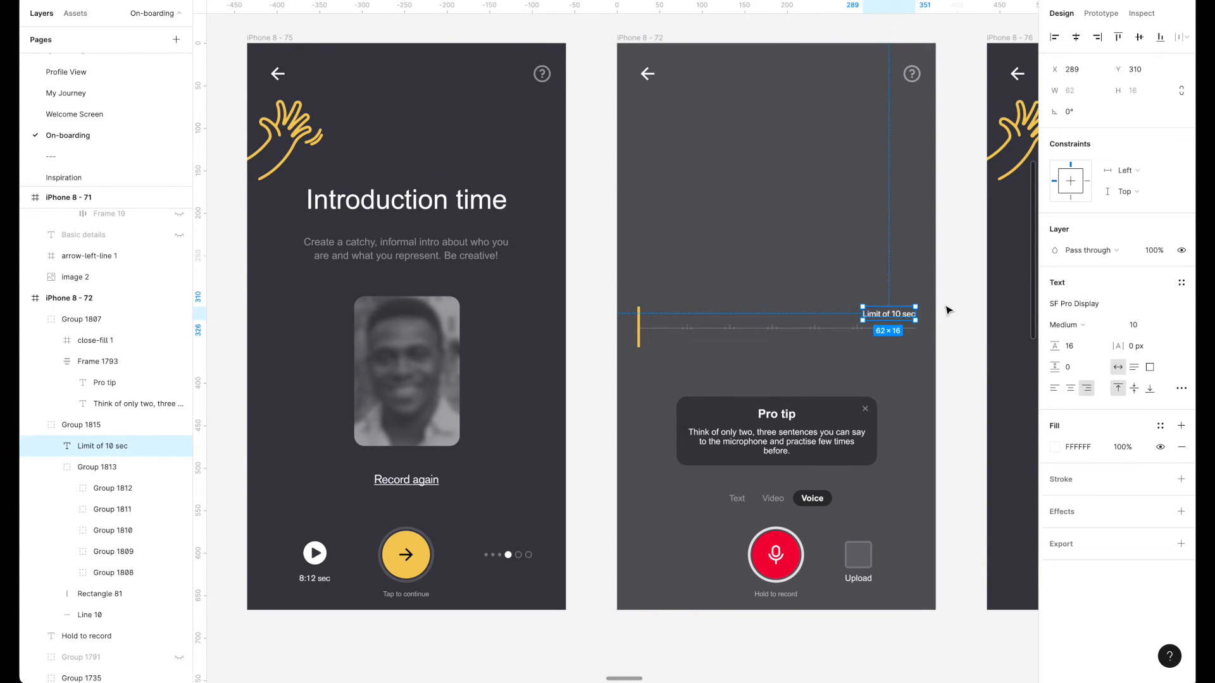
{"action": "key", "text": "super+backslash"}
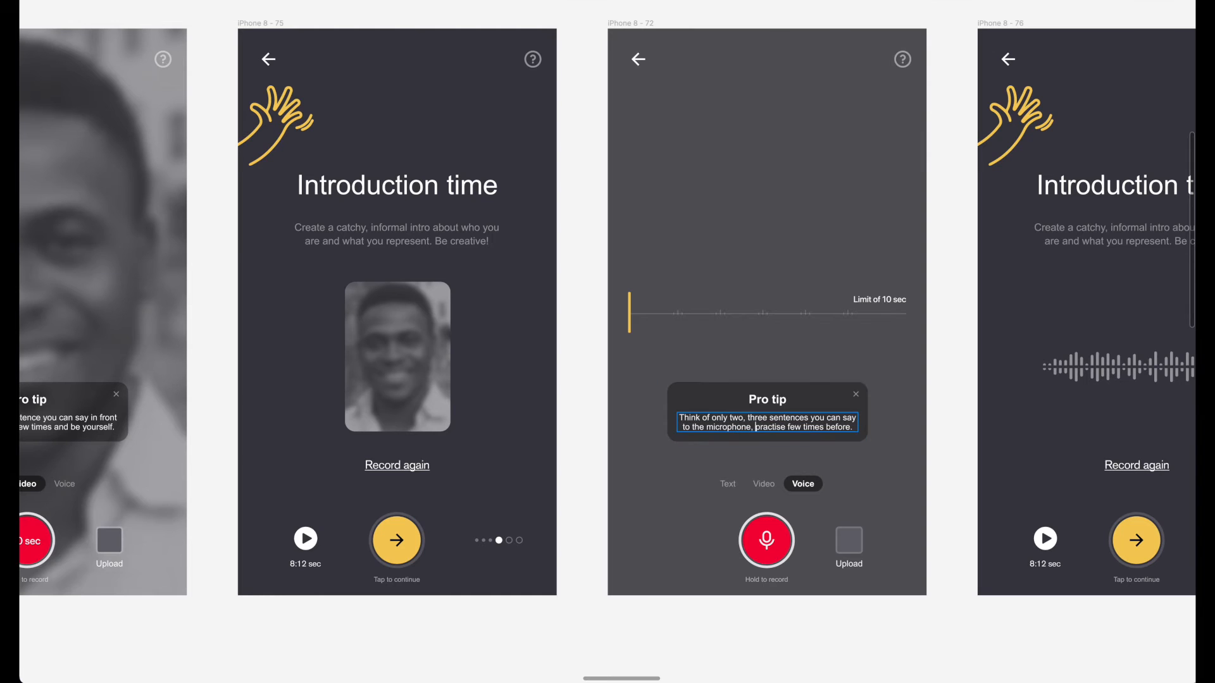
Step: Reword the Voice screen's pro tip to end with "to the microphone, practise few times before and be yourself."
{"action": "type", "text": "."}
{"action": "key", "text": "Escape"}
{"action": "scroll", "coordinate": [624, 420], "scroll_direction": "left", "scroll_amount": 3}
{"action": "scroll", "coordinate": [387, 583], "scroll_direction": "right", "scroll_amount": 10}
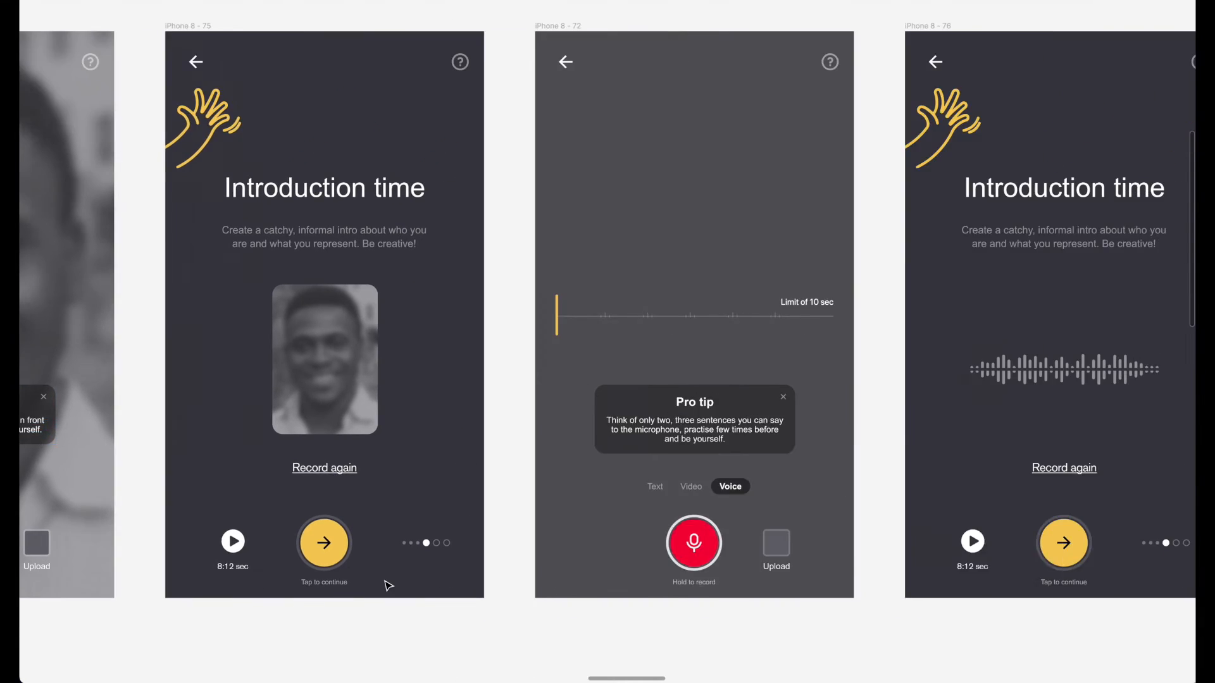
{"action": "left_click", "coordinate": [672, 388]}
{"action": "key", "text": "0"}
{"action": "scroll", "coordinate": [962, 395], "scroll_direction": "left", "scroll_amount": 1}
{"action": "left_click", "coordinate": [961, 395]}
Step: Shift the two Voice screens along the row and move the microphone permission alert screen into the gap before them
{"action": "scroll", "coordinate": [962, 395], "scroll_direction": "down", "scroll_amount": 5}
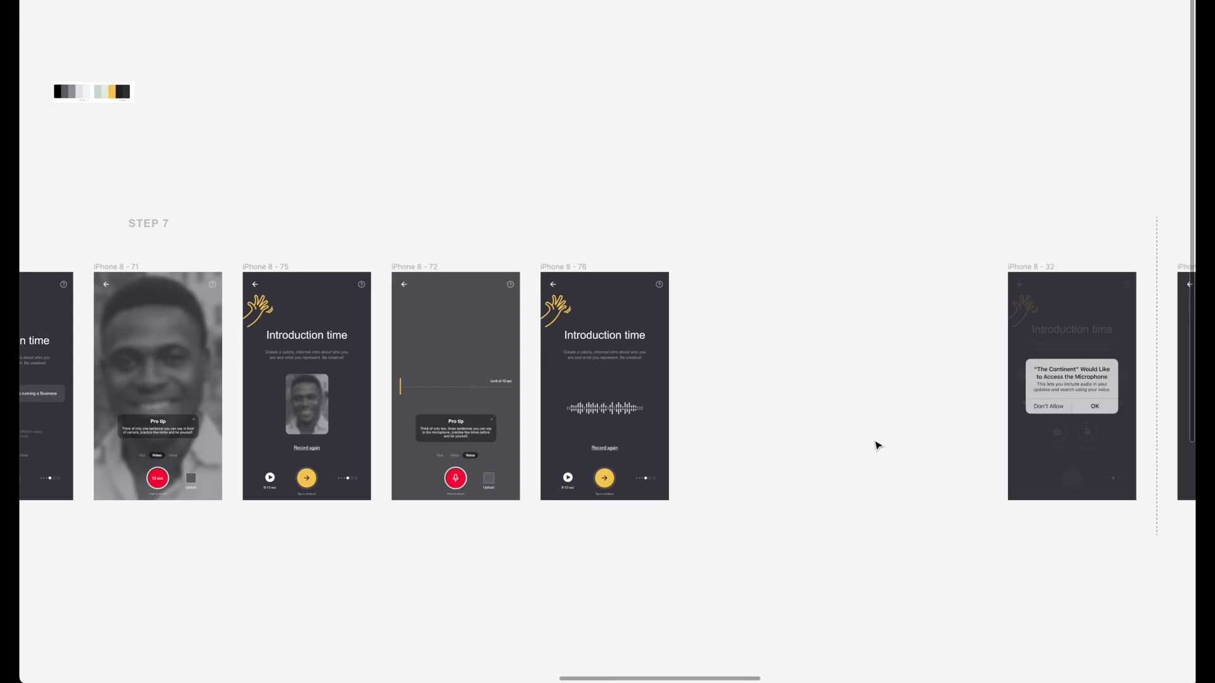
{"action": "scroll", "coordinate": [529, 160], "scroll_direction": "left", "scroll_amount": 5}
{"action": "scroll", "coordinate": [529, 160], "scroll_direction": "down", "scroll_amount": 1}
{"action": "scroll", "coordinate": [558, 183], "scroll_direction": "right", "scroll_amount": 5}
{"action": "left_click", "coordinate": [414, 191]}
{"action": "left_click", "coordinate": [564, 192], "text": "shift"}
{"action": "left_click_drag", "start_coordinate": [564, 192], "coordinate": [738, 192]}
{"action": "left_click_drag", "start_coordinate": [1032, 190], "coordinate": [417, 190]}
Step: Set the old microphone alert screen below the row and duplicate the filled Text introduction screen into its place
{"action": "scroll", "coordinate": [417, 190], "scroll_direction": "left", "scroll_amount": 2}
{"action": "left_click_drag", "start_coordinate": [550, 190], "coordinate": [439, 483]}
{"action": "scroll", "coordinate": [256, 195], "scroll_direction": "left", "scroll_amount": 2}
{"action": "left_click", "coordinate": [232, 215]}
{"action": "left_click_drag", "start_coordinate": [232, 215], "coordinate": [699, 217]}
{"action": "key", "text": "super+z"}
{"action": "left_click_drag", "start_coordinate": [675, 216], "coordinate": [655, 217]}
Step: Paste the dimming overlay and microphone alert onto the duplicated screen and delete the old alert screen
{"action": "scroll", "coordinate": [655, 380], "scroll_direction": "down", "scroll_amount": 1}
{"action": "key", "text": "super+v"}
{"action": "key", "text": "super+v"}
{"action": "scroll", "coordinate": [783, 543], "scroll_direction": "down", "scroll_amount": 3}
{"action": "key", "text": "BackSpace"}
{"action": "scroll", "coordinate": [681, 430], "scroll_direction": "up", "scroll_amount": 2}
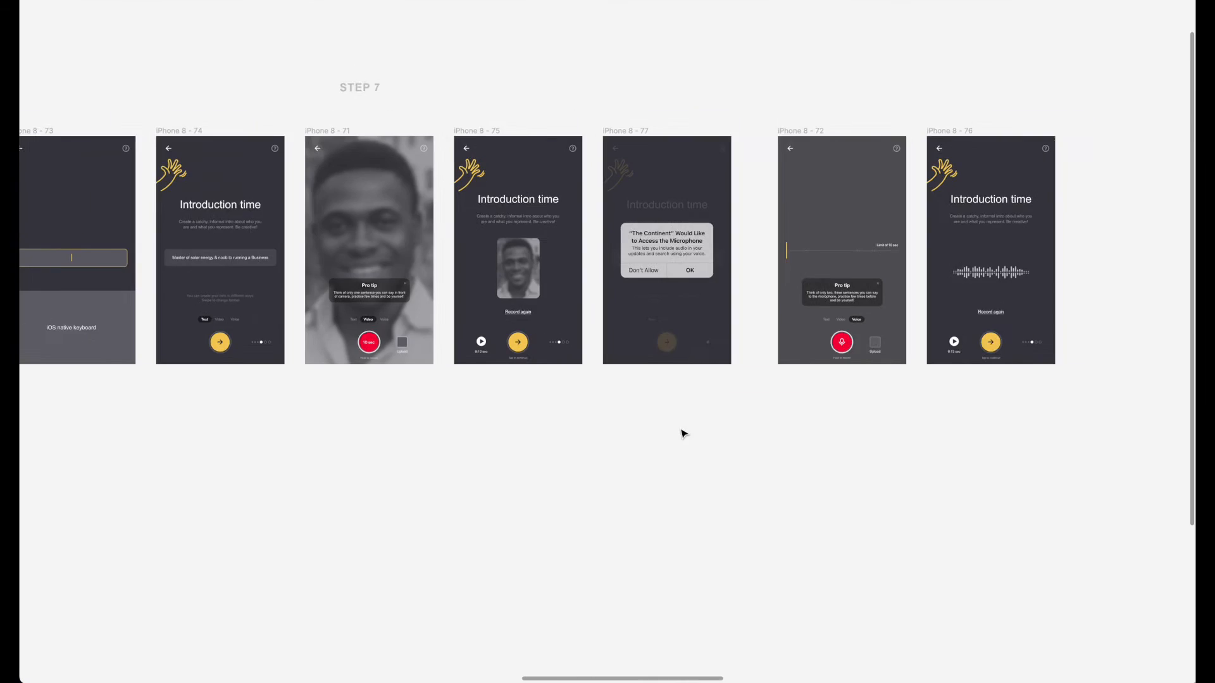
Step: Move the two Voice screens closer to the microphone alert screen to even out the row spacing
{"action": "scroll", "coordinate": [886, 196], "scroll_direction": "up", "scroll_amount": 3}
{"action": "left_click_drag", "start_coordinate": [732, 97], "coordinate": [694, 97]}
{"action": "scroll", "coordinate": [694, 98], "scroll_direction": "right", "scroll_amount": 3}
{"action": "left_click_drag", "start_coordinate": [787, 110], "coordinate": [744, 110]}
Step: Label the typing screen "Typing text version" with the bullet "keyboard is up" using a copied note, and restore its Introduction time heading and description
{"action": "scroll", "coordinate": [694, 82], "scroll_direction": "left", "scroll_amount": 15}
{"action": "left_click", "coordinate": [405, 122]}
{"action": "key", "text": "super+c"}
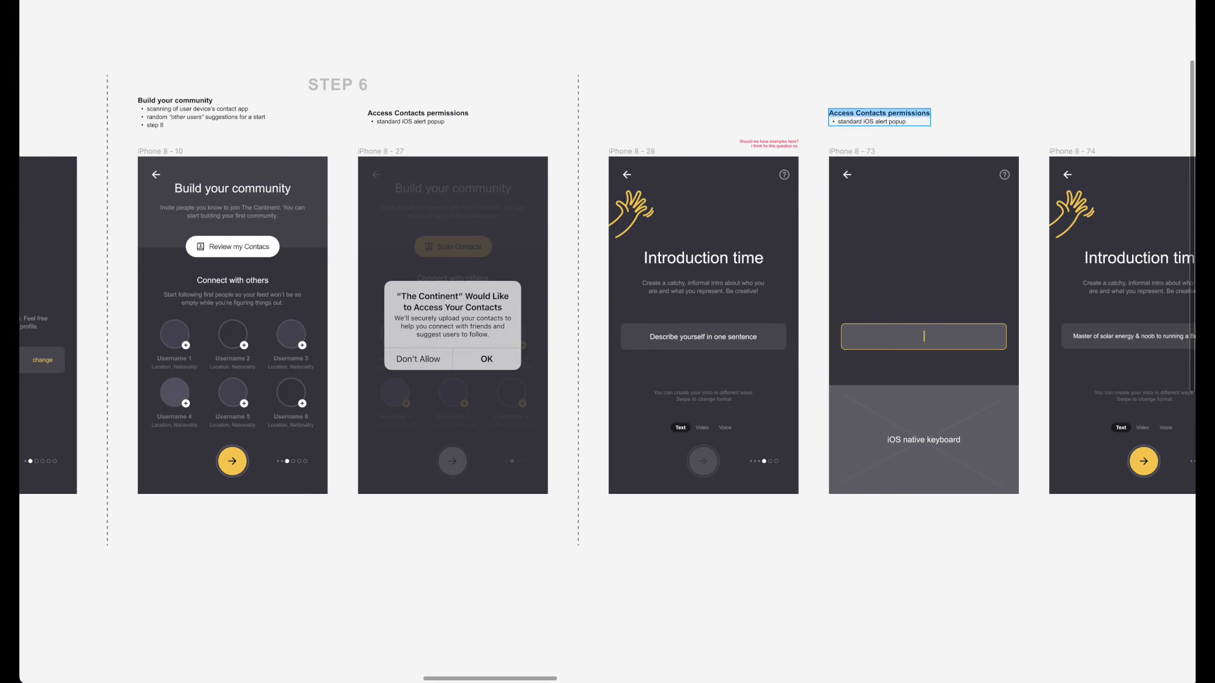
{"action": "type", "text": "n"}
{"action": "scroll", "coordinate": [798, 116], "scroll_direction": "right", "scroll_amount": 3}
{"action": "scroll", "coordinate": [798, 116], "scroll_direction": "down", "scroll_amount": 1}
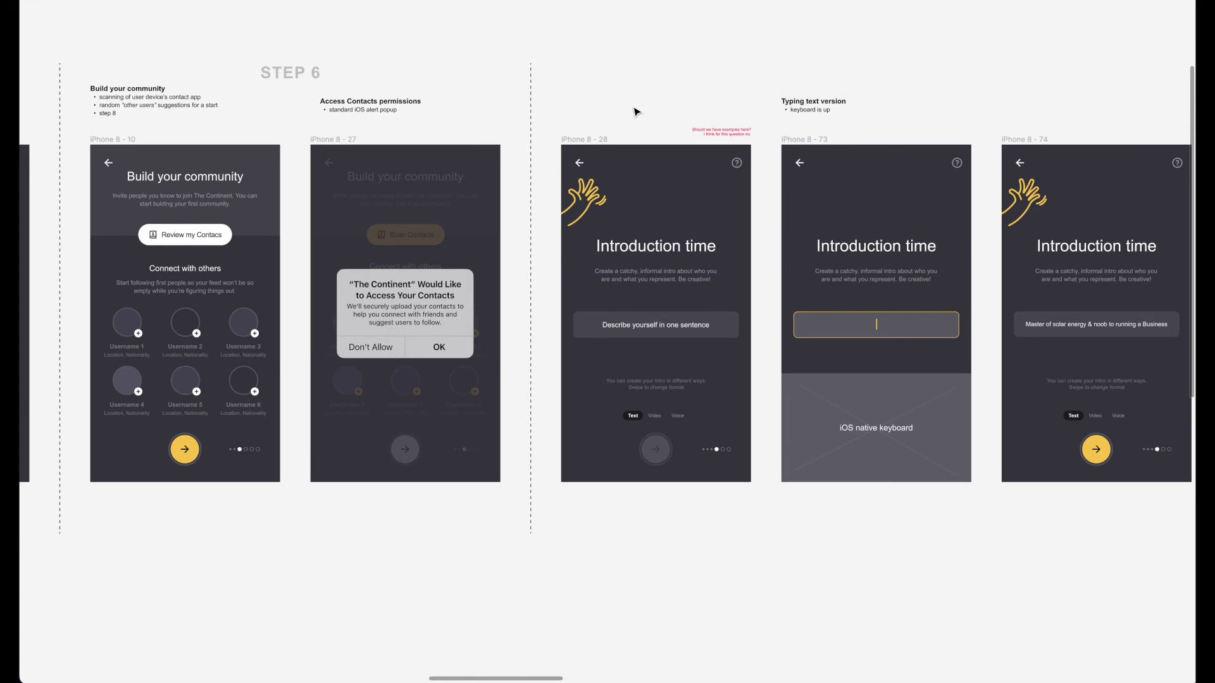
Step: Paste a copy of the note above the filled text screen and title it "Text version created"
{"action": "key", "text": "super+v"}
{"action": "scroll", "coordinate": [637, 112], "scroll_direction": "right", "scroll_amount": 15}
{"action": "type", "text": "created"}
{"action": "key", "text": "Escape"}
Step: Title the two video screens' notes "Video version" and "Video created", giving the first the bullet "user swipes viewport to the left"
{"action": "scroll", "coordinate": [575, 117], "scroll_direction": "right", "scroll_amount": 10}
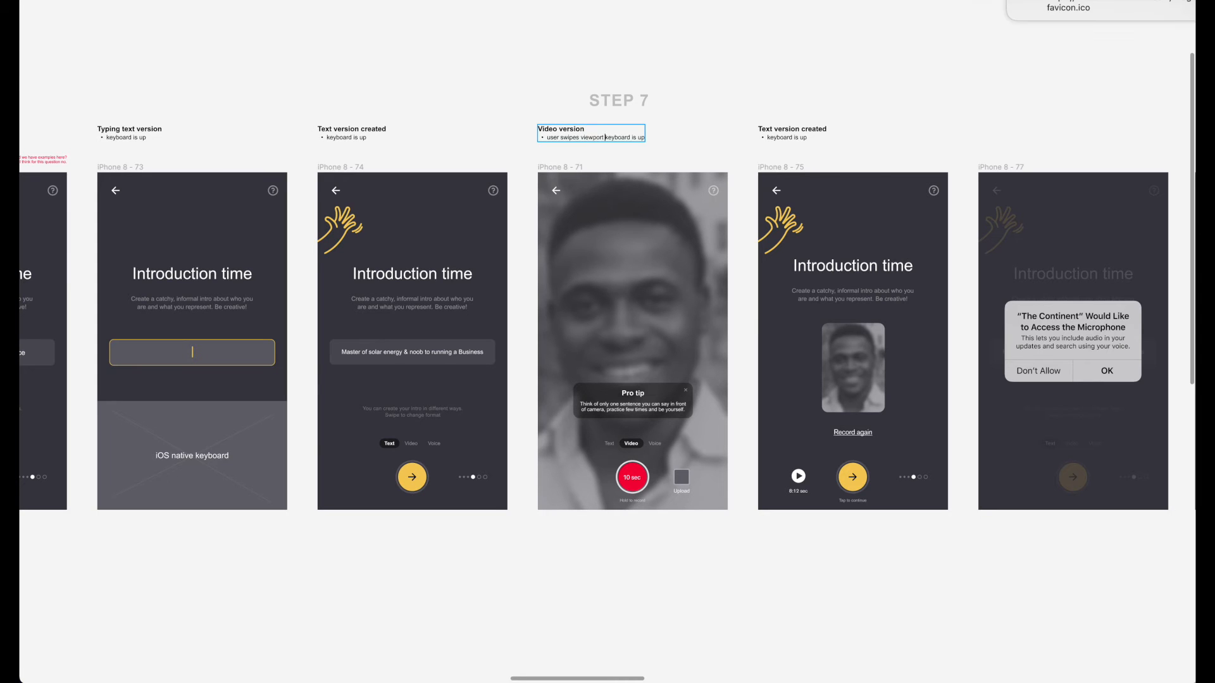
{"action": "scroll", "coordinate": [603, 124], "scroll_direction": "right", "scroll_amount": 3}
{"action": "left_click", "coordinate": [603, 124]}
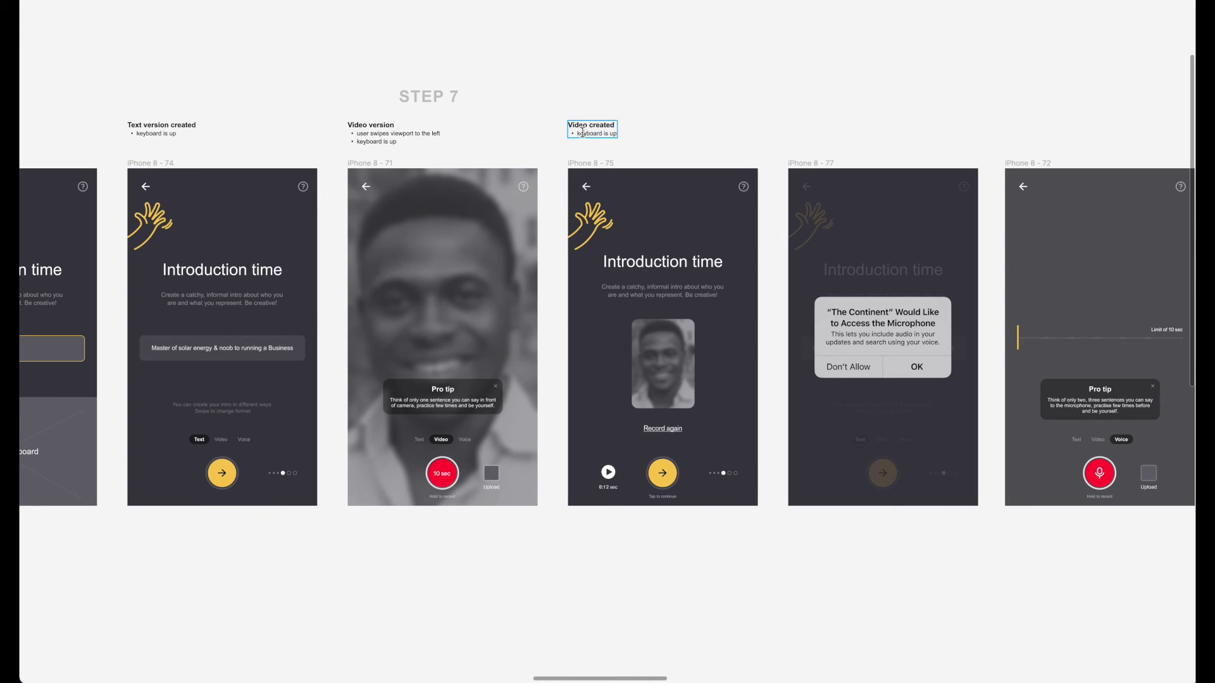
Step: Give Video created the bullets "user can record again (any format)" and "user can continue", and Text version created "user can edit by tapping" and "user can continue"
{"action": "scroll", "coordinate": [380, 133], "scroll_direction": "left", "scroll_amount": 3}
{"action": "triple_click", "coordinate": [366, 127]}
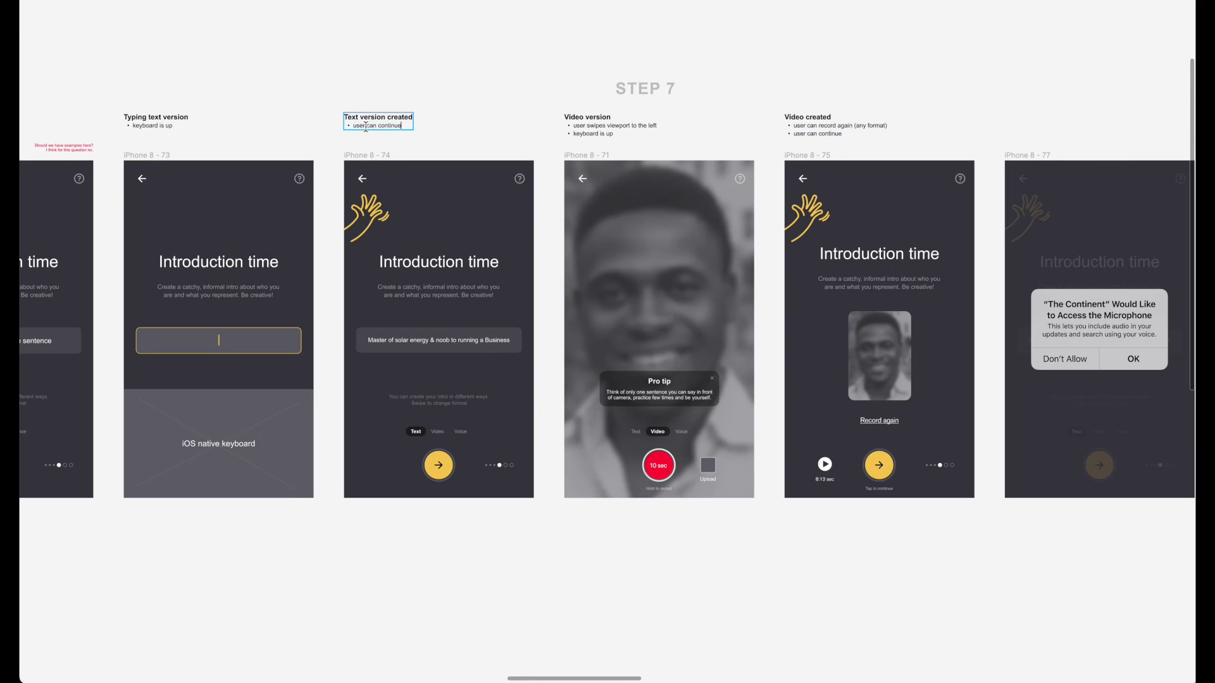
{"action": "left_click", "coordinate": [446, 69]}
{"action": "scroll", "coordinate": [445, 69], "scroll_direction": "right", "scroll_amount": 1}
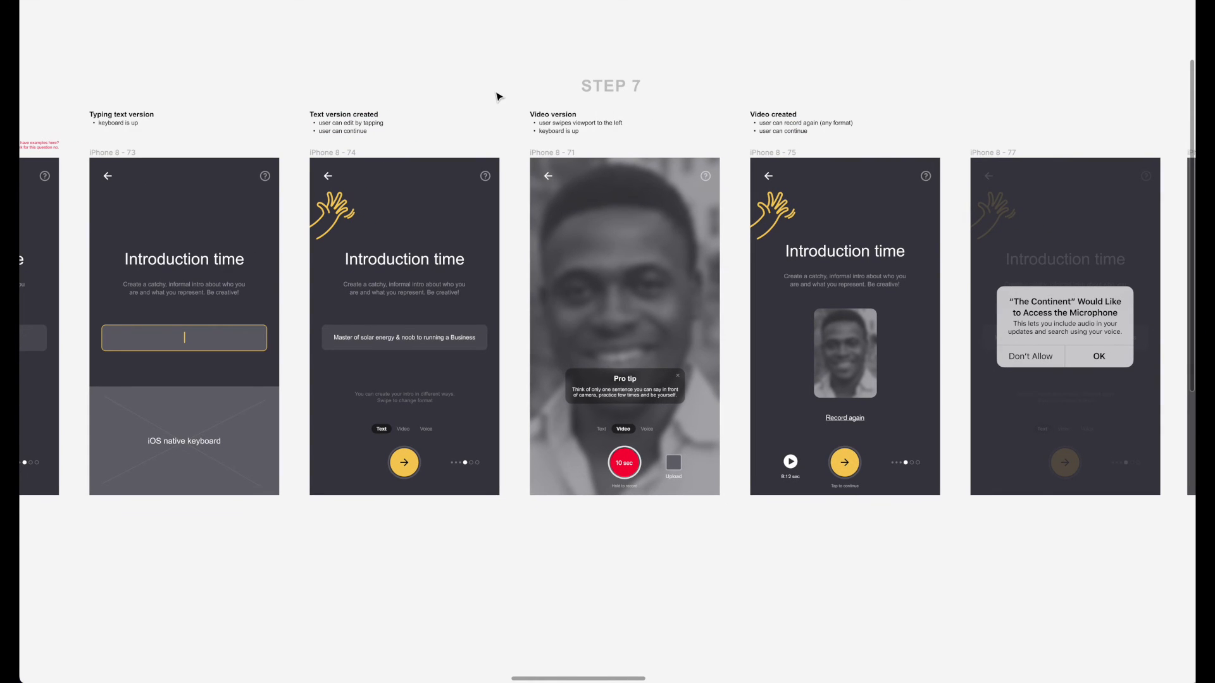
Step: Change Video version's second bullet to "user can upload from Library" and copy both video notes above the microphone alert and Voice screens
{"action": "type", "text": "ibrary"}
{"action": "left_click", "coordinate": [449, 78]}
{"action": "scroll", "coordinate": [449, 78], "scroll_direction": "right", "scroll_amount": 5}
{"action": "left_click", "coordinate": [219, 115]}
{"action": "left_click", "coordinate": [405, 125], "text": "shift"}
{"action": "left_click_drag", "start_coordinate": [405, 125], "coordinate": [846, 128]}
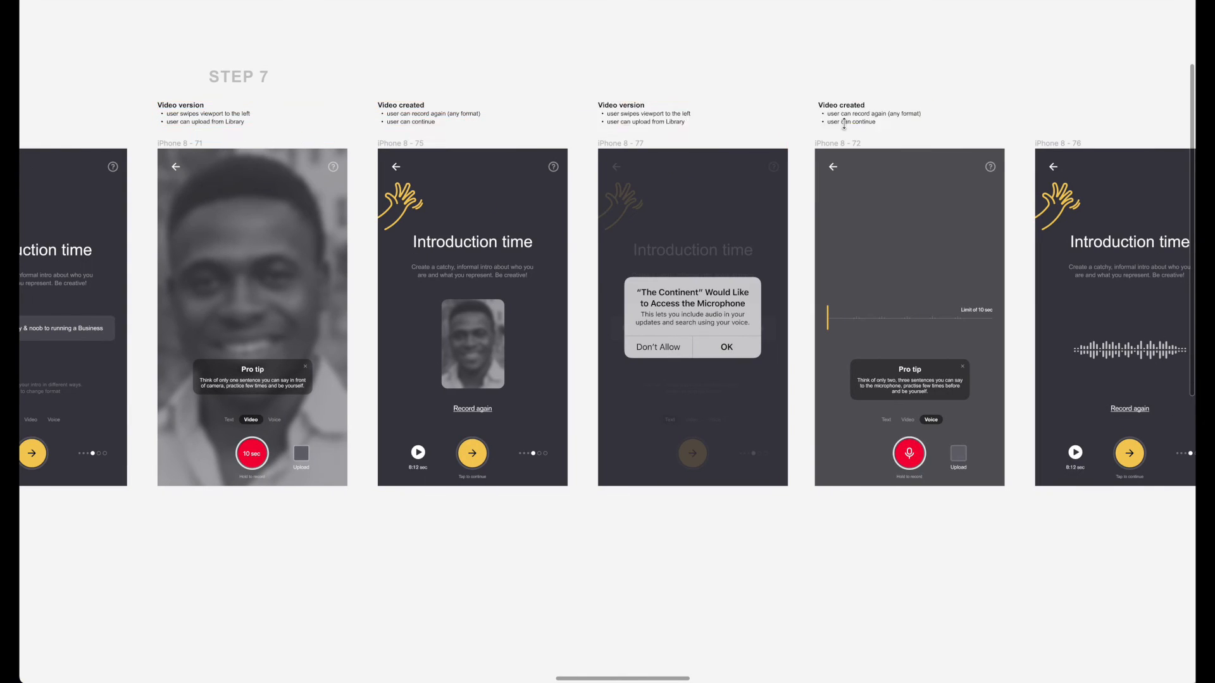
Step: Reword the note above the microphone alert screen as "Microphone permissions" with the single bullet "standard iOS alert popup"
{"action": "scroll", "coordinate": [696, 107], "scroll_direction": "right", "scroll_amount": 1}
{"action": "triple_click", "coordinate": [594, 95]}
{"action": "type", "text": "up"}
{"action": "key", "text": "shift+Down"}
{"action": "key", "text": "shift+Down"}
{"action": "key", "text": "BackSpace"}
Step: Reword the Voice screen's note as "Voice version" with bullets "user swipped viewport to the left once more" and "user can upload audio file from Library"
{"action": "left_click", "coordinate": [537, 97]}
{"action": "scroll", "coordinate": [536, 97], "scroll_direction": "right", "scroll_amount": 4}
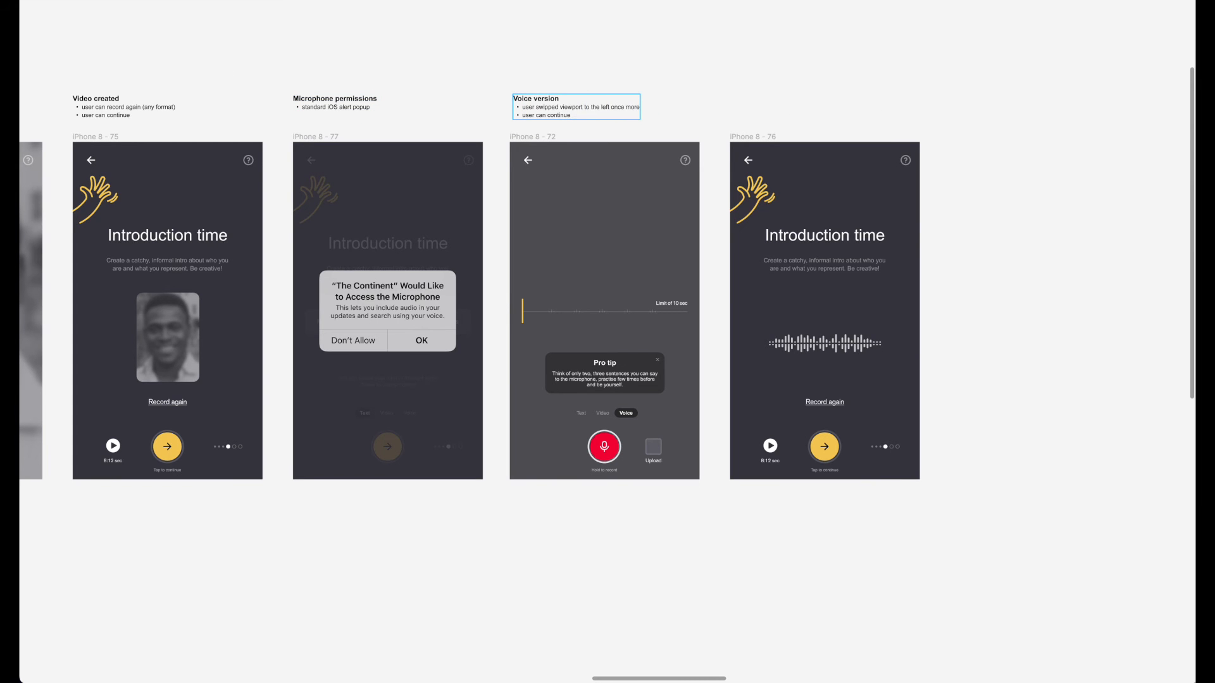
{"action": "type", "text": "y"}
{"action": "key", "text": "Escape"}
Step: Copy the voice note above the recorded Voice screen as "Voice created" with the bullets "user can continue" and "user can record again"
{"action": "left_click_drag", "start_coordinate": [531, 100], "coordinate": [747, 100]}
{"action": "double_click", "coordinate": [759, 99]}
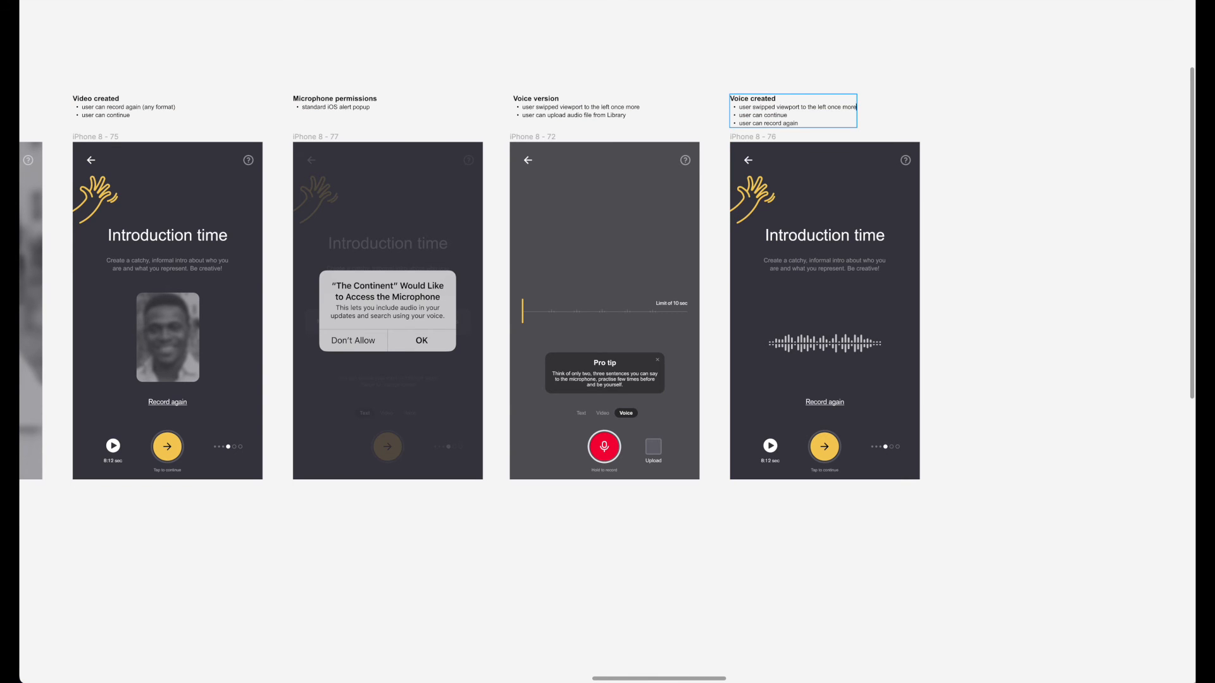
{"action": "key", "text": "shift+Up"}
{"action": "key", "text": "BackSpace"}
{"action": "left_click", "coordinate": [652, 63]}
{"action": "scroll", "coordinate": [651, 63], "scroll_direction": "left", "scroll_amount": 1}
{"action": "scroll", "coordinate": [652, 63], "scroll_direction": "down", "scroll_amount": 5}
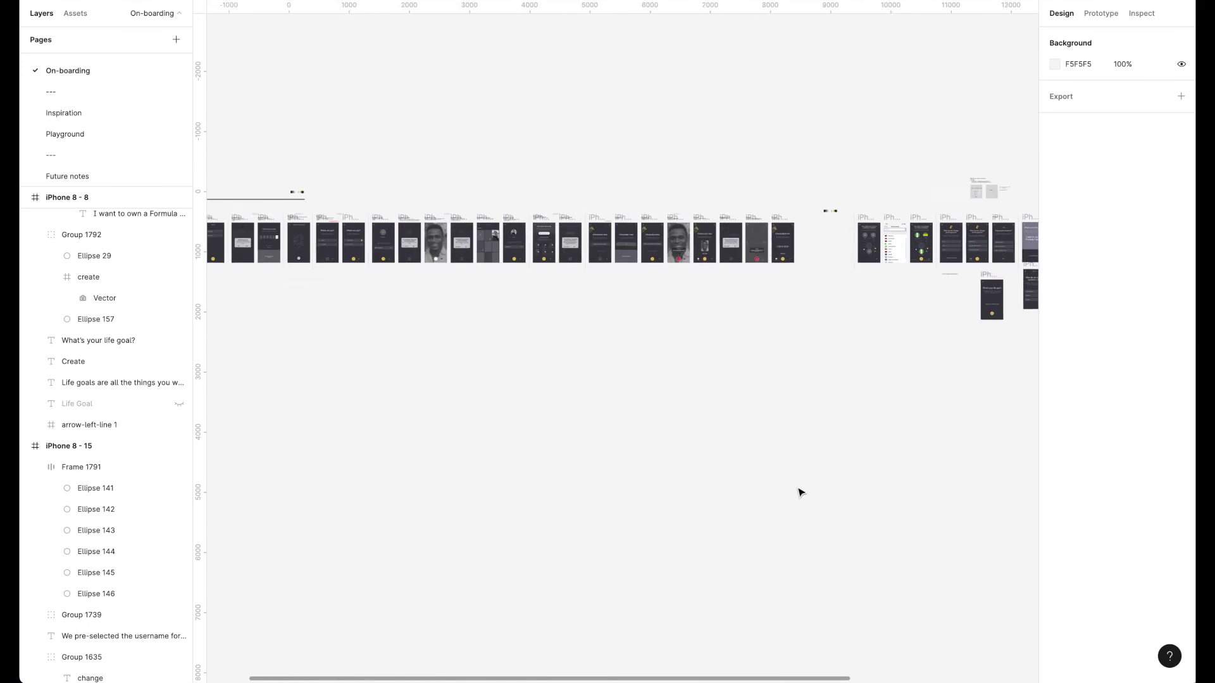
Step: Paste a copy of the long black section bar above the screens and set its X position to 1000
{"action": "scroll", "coordinate": [1027, 333], "scroll_direction": "down", "scroll_amount": 2}
{"action": "scroll", "coordinate": [1027, 333], "scroll_direction": "right", "scroll_amount": 2}
{"action": "left_click", "coordinate": [439, 272]}
{"action": "key", "text": "super+v"}
{"action": "left_click", "coordinate": [1070, 71]}
{"action": "type", "text": "0"}
{"action": "key", "text": "Return"}
{"action": "type", "text": "1000"}
{"action": "key", "text": "Return"}
Step: Paste another copy of the black section bar and shift it along X to extend the line over the step 7 screens
{"action": "key", "text": "super+v"}
{"action": "left_click", "coordinate": [1076, 69]}
{"action": "type", "text": "4000"}
{"action": "key", "text": "Return"}
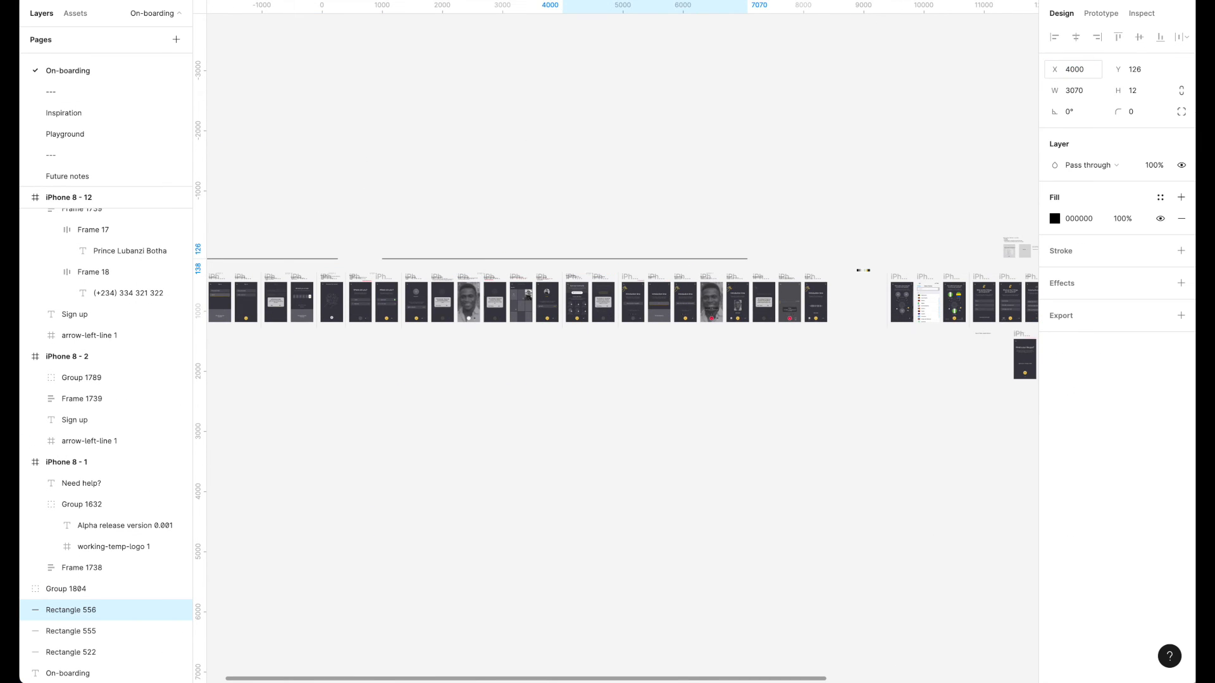
{"action": "type", "text": "4700"}
{"action": "key", "text": "Return"}
{"action": "left_click", "coordinate": [703, 130]}
Step: Move the dashed divider and the "Tell us about your roots" screen up close to the Voice created screen
{"action": "scroll", "coordinate": [703, 131], "scroll_direction": "left", "scroll_amount": 5}
{"action": "scroll", "coordinate": [702, 131], "scroll_direction": "up", "scroll_amount": 3}
{"action": "scroll", "coordinate": [646, 128], "scroll_direction": "right", "scroll_amount": 10}
{"action": "scroll", "coordinate": [646, 128], "scroll_direction": "up", "scroll_amount": 5}
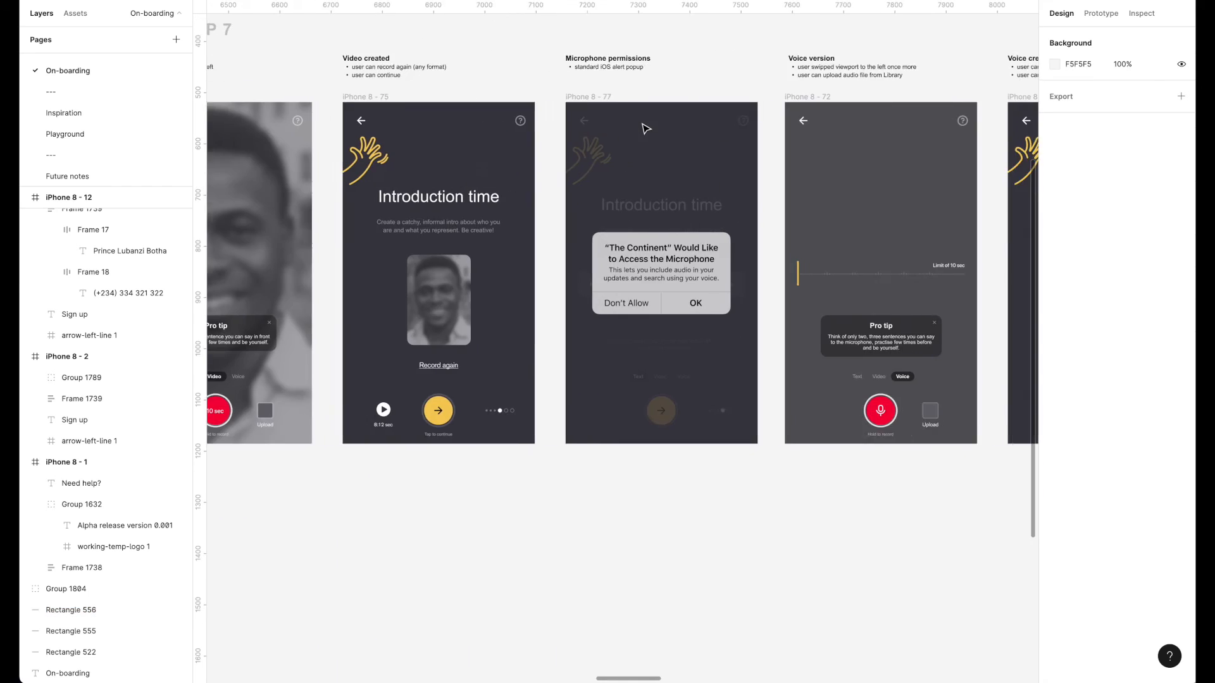
{"action": "scroll", "coordinate": [645, 128], "scroll_direction": "right", "scroll_amount": 8}
{"action": "scroll", "coordinate": [646, 129], "scroll_direction": "right", "scroll_amount": 8}
{"action": "left_click", "coordinate": [738, 147]}
{"action": "left_click", "coordinate": [777, 166], "text": "shift"}
{"action": "left_click_drag", "start_coordinate": [777, 166], "coordinate": [376, 166]}
{"action": "key", "text": "shift+Left"}
{"action": "key", "text": "shift+Left"}
{"action": "key", "text": "shift+Left"}
{"action": "left_click", "coordinate": [409, 103]}
{"action": "scroll", "coordinate": [409, 103], "scroll_direction": "up", "scroll_amount": 5}
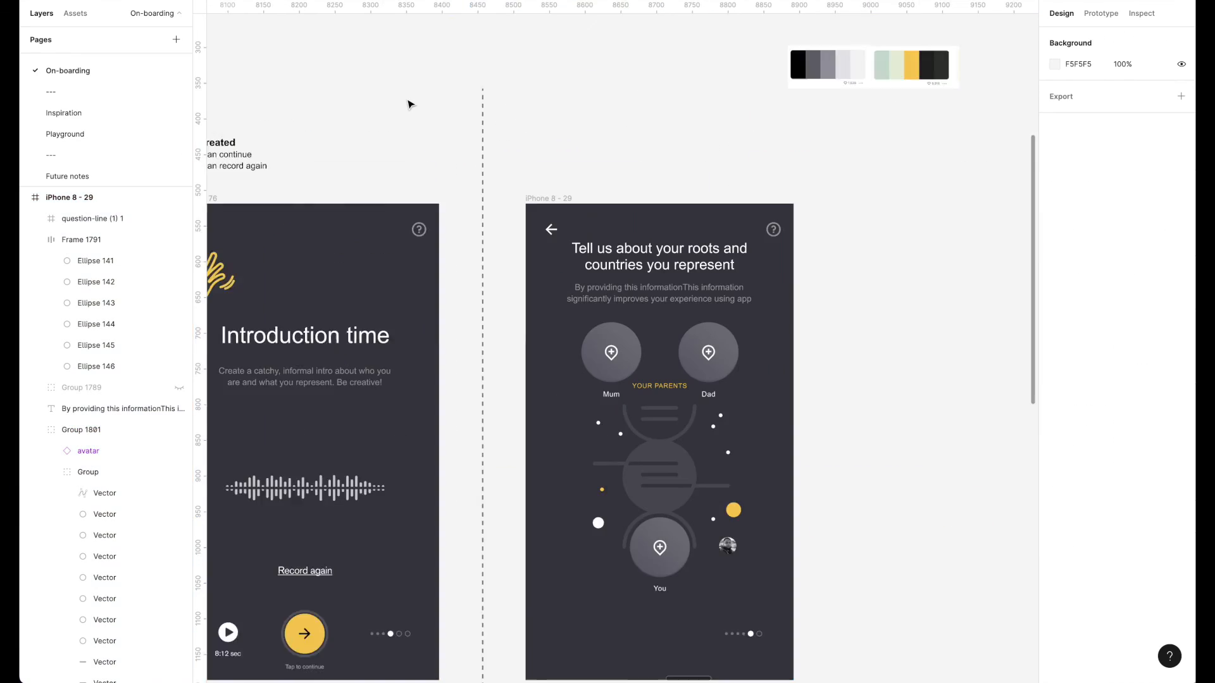
Step: Inspect the inner shadow settings of the Mum circle on the roots screen
{"action": "scroll", "coordinate": [409, 108], "scroll_direction": "down", "scroll_amount": 6}
{"action": "scroll", "coordinate": [474, 262], "scroll_direction": "up", "scroll_amount": 6}
{"action": "left_click", "coordinate": [502, 208], "text": "super"}
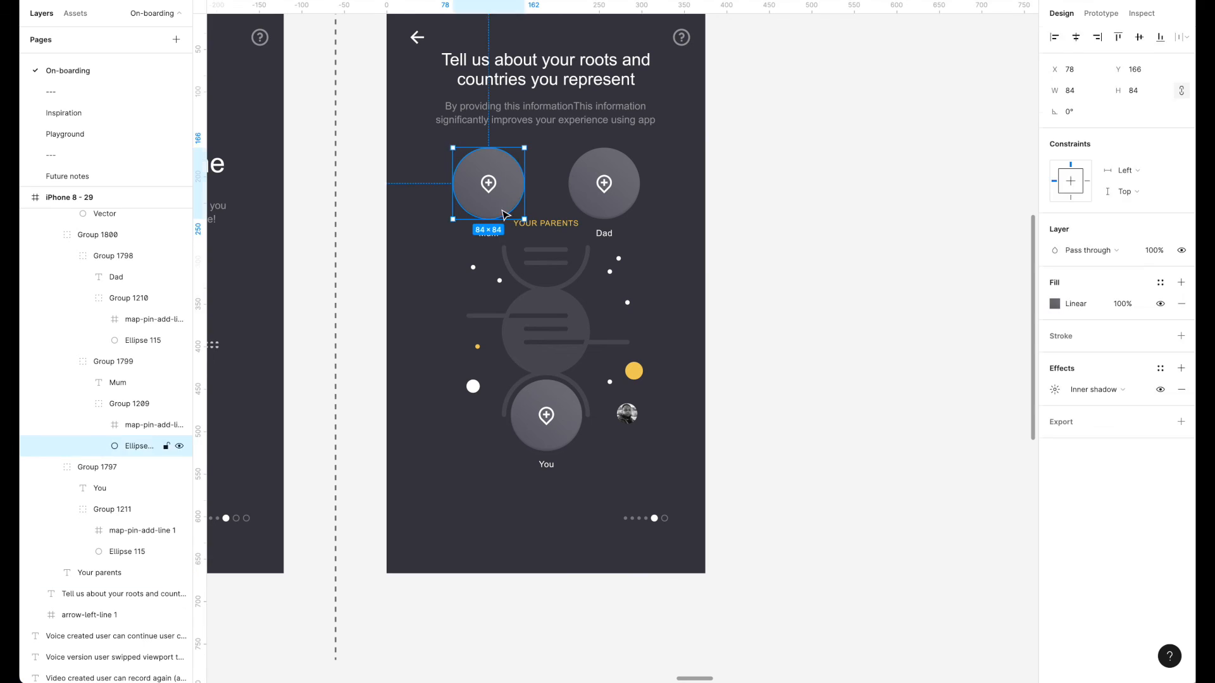
{"action": "left_click", "coordinate": [1055, 389]}
{"action": "left_click", "coordinate": [862, 339]}
{"action": "left_click", "coordinate": [862, 342]}
Step: Dim the decorative DNA graphic on the roots screen to 50% opacity and its large white dot to 30%
{"action": "scroll", "coordinate": [825, 388], "scroll_direction": "down", "scroll_amount": 6}
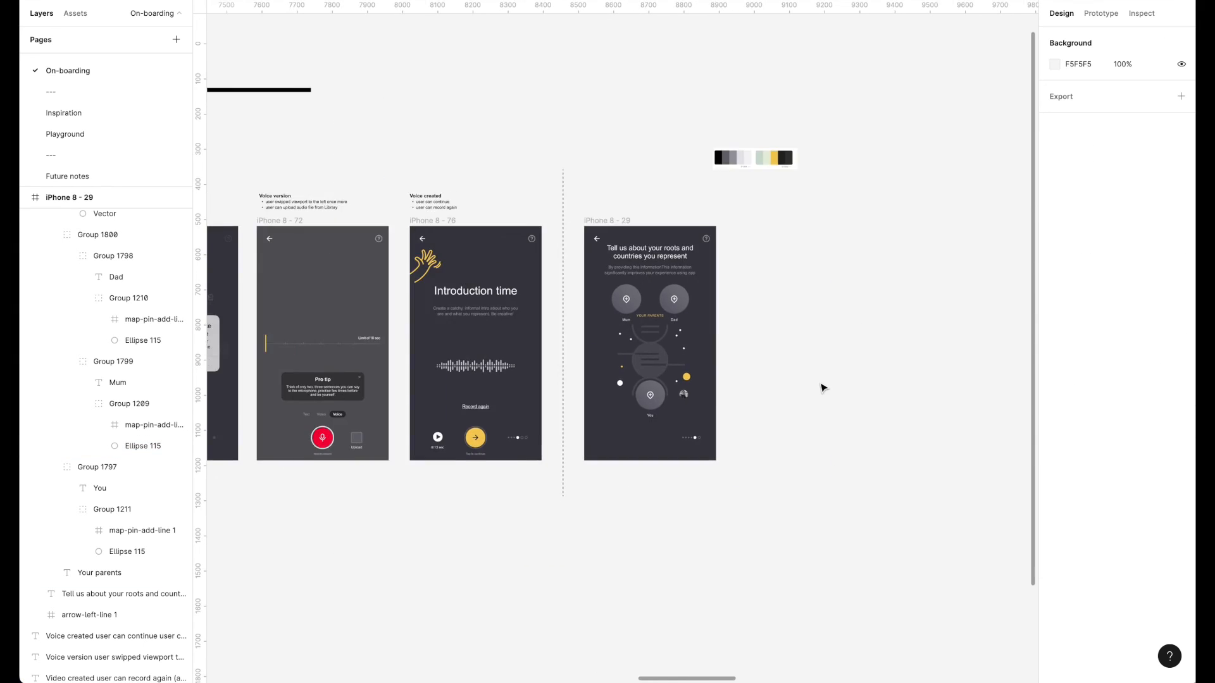
{"action": "scroll", "coordinate": [825, 387], "scroll_direction": "up", "scroll_amount": 5}
{"action": "double_click", "coordinate": [456, 333]}
{"action": "key", "text": "5"}
{"action": "left_click", "coordinate": [526, 360]}
{"action": "scroll", "coordinate": [526, 361], "scroll_direction": "left", "scroll_amount": 1}
{"action": "left_click", "coordinate": [432, 373], "text": "super"}
{"action": "key", "text": "3"}
{"action": "left_click", "coordinate": [732, 331]}
Step: Duplicate the small yellow dot and place the two copies beside the Mum and Dad labels
{"action": "scroll", "coordinate": [735, 331], "scroll_direction": "up", "scroll_amount": 1}
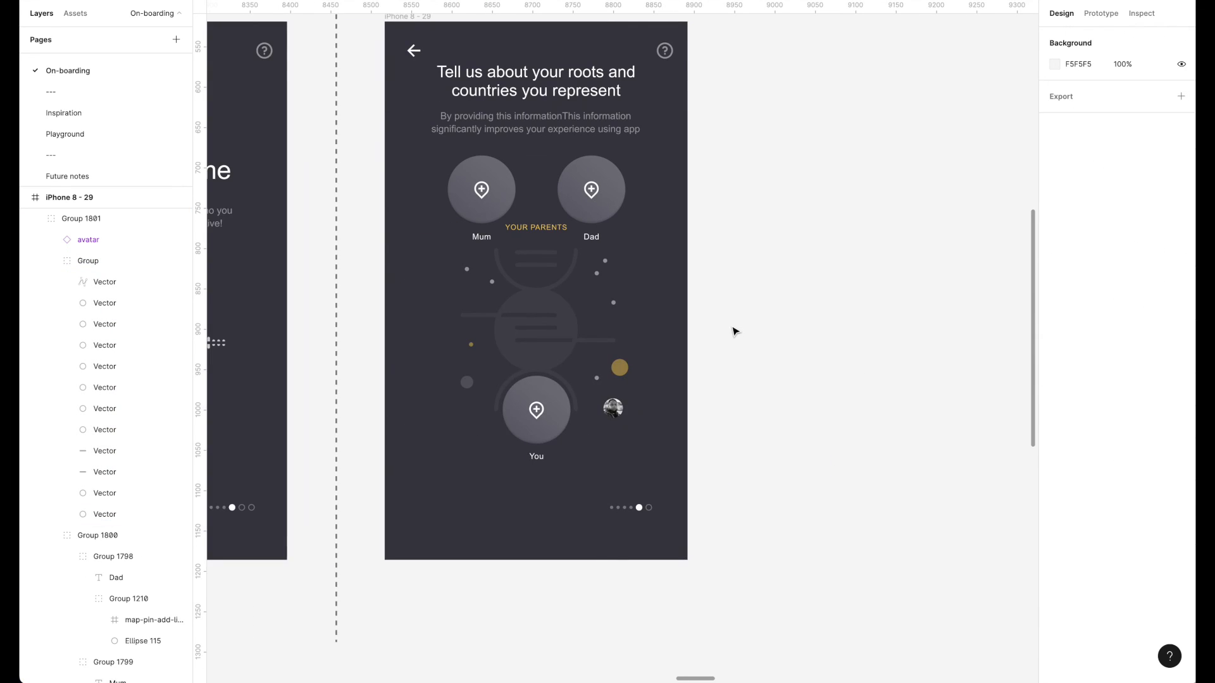
{"action": "scroll", "coordinate": [809, 313], "scroll_direction": "left", "scroll_amount": 2}
{"action": "scroll", "coordinate": [621, 286], "scroll_direction": "up", "scroll_amount": 3}
{"action": "left_click", "coordinate": [515, 386], "text": "super"}
{"action": "key", "text": "super+c"}
{"action": "key", "text": "super+v"}
{"action": "key", "text": "super+c"}
{"action": "key", "text": "super+v"}
{"action": "key", "text": "shift+Right"}
{"action": "key", "text": "shift+Right"}
{"action": "key", "text": "shift+Right"}
{"action": "key", "text": "shift+Right"}
{"action": "key", "text": "shift+Right"}
{"action": "key", "text": "shift+Right"}
{"action": "key", "text": "shift+Right"}
{"action": "key", "text": "shift+Right"}
{"action": "key", "text": "shift+Right"}
{"action": "key", "text": "shift+Right"}
{"action": "key", "text": "Left"}
{"action": "key", "text": "Left"}
{"action": "scroll", "coordinate": [824, 291], "scroll_direction": "up", "scroll_amount": 3}
{"action": "left_click", "coordinate": [824, 290]}
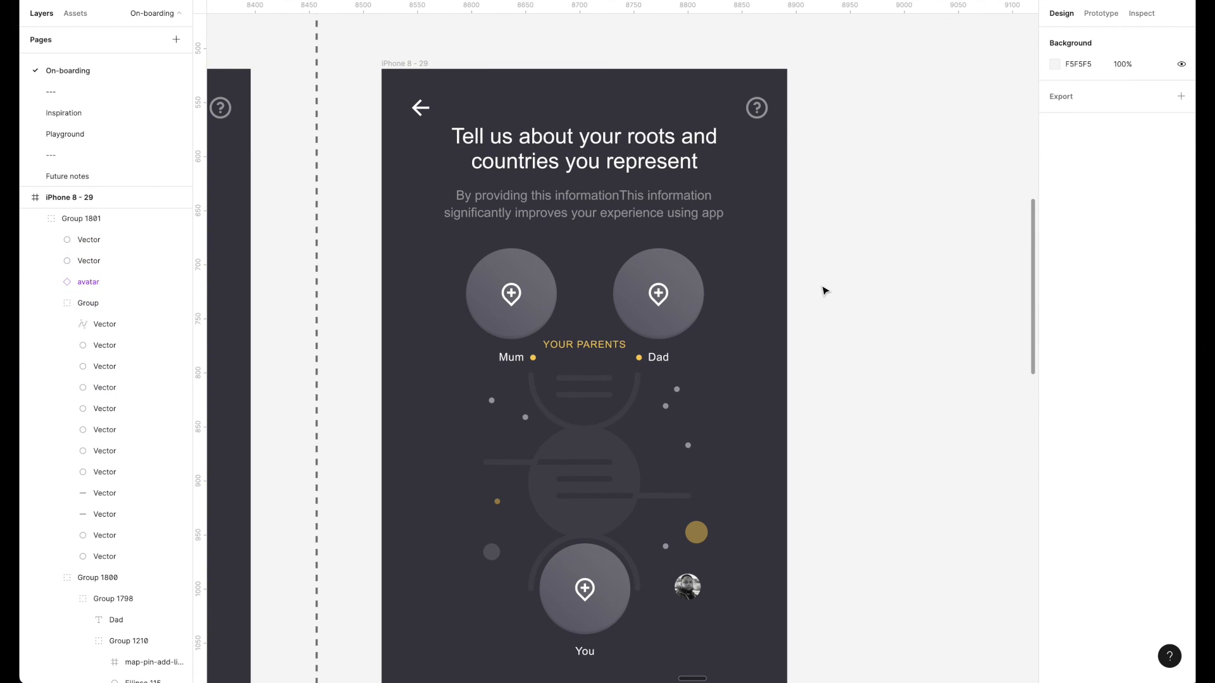
Step: Break the YOUR PARENTS label onto two lines with line height 10 and center it between the yellow dots
{"action": "left_click", "coordinate": [584, 344]}
{"action": "left_click", "coordinate": [903, 368]}
{"action": "scroll", "coordinate": [759, 355], "scroll_direction": "left", "scroll_amount": 2}
{"action": "left_click", "coordinate": [639, 359]}
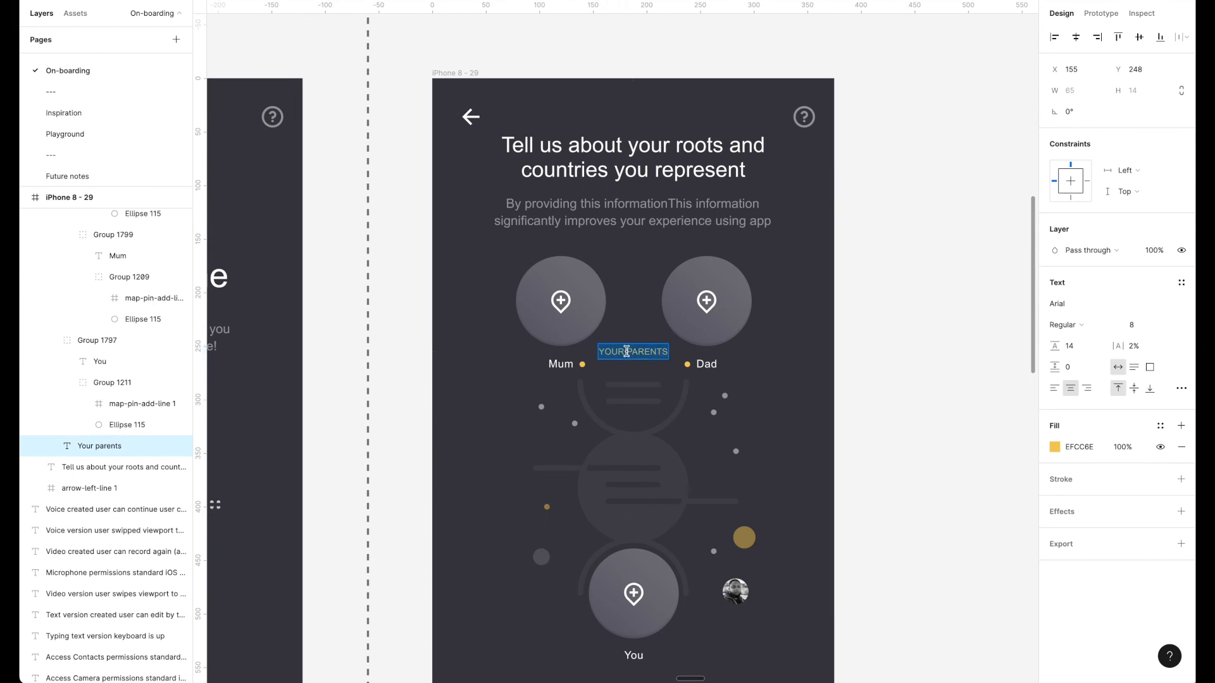
{"action": "type", "text": "10"}
{"action": "key", "text": "Return"}
{"action": "left_click_drag", "start_coordinate": [643, 356], "coordinate": [644, 365]}
{"action": "left_click", "coordinate": [859, 315]}
{"action": "scroll", "coordinate": [916, 271], "scroll_direction": "down", "scroll_amount": 5}
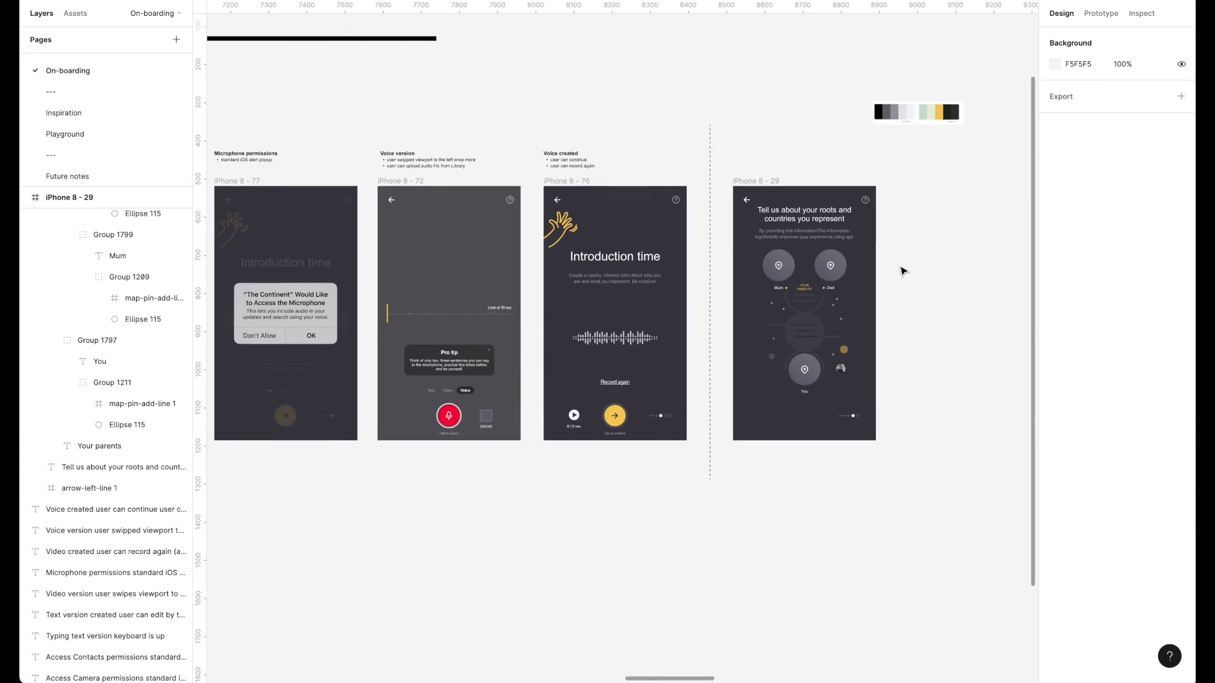
Step: Move the Select a Country screen next to the roots-and-countries screen with the empty pin circles
{"action": "scroll", "coordinate": [911, 272], "scroll_direction": "right", "scroll_amount": 4}
{"action": "scroll", "coordinate": [519, 277], "scroll_direction": "up", "scroll_amount": 4}
{"action": "scroll", "coordinate": [519, 277], "scroll_direction": "down", "scroll_amount": 5}
{"action": "left_click_drag", "start_coordinate": [938, 222], "coordinate": [616, 222]}
{"action": "scroll", "coordinate": [728, 171], "scroll_direction": "left", "scroll_amount": 2}
Step: Paste a copy of the annotation note and align it above the Select a Country screen
{"action": "key", "text": "super+v"}
{"action": "left_click_drag", "start_coordinate": [377, 203], "coordinate": [690, 205]}
{"action": "scroll", "coordinate": [715, 199], "scroll_direction": "up", "scroll_amount": 5}
{"action": "double_click", "coordinate": [687, 338]}
{"action": "scroll", "coordinate": [686, 338], "scroll_direction": "down", "scroll_amount": 4}
{"action": "left_click_drag", "start_coordinate": [686, 338], "coordinate": [687, 321]}
Step: Reword the note as "Selecting a country" with bullets "standard iOS list with nice flags graphc library" and "user can only select one at a time"
{"action": "scroll", "coordinate": [734, 245], "scroll_direction": "up", "scroll_amount": 4}
{"action": "triple_click", "coordinate": [588, 279]}
{"action": "type", "text": "Se"}
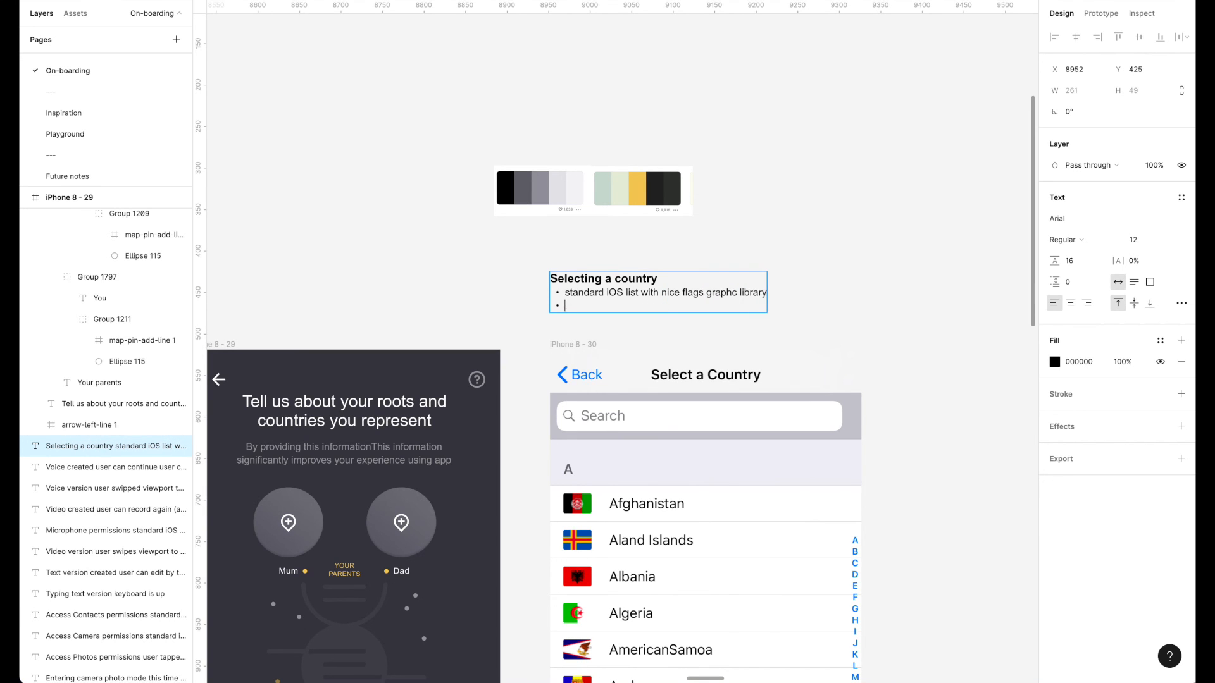
{"action": "type", "text": "r can only select"}
{"action": "key", "text": "Escape"}
{"action": "key", "text": "Escape"}
Step: Duplicate the roots-and-countries screen with empty pin circles and place the copy 60 px after the Select a Country screen
{"action": "scroll", "coordinate": [596, 162], "scroll_direction": "down", "scroll_amount": 5}
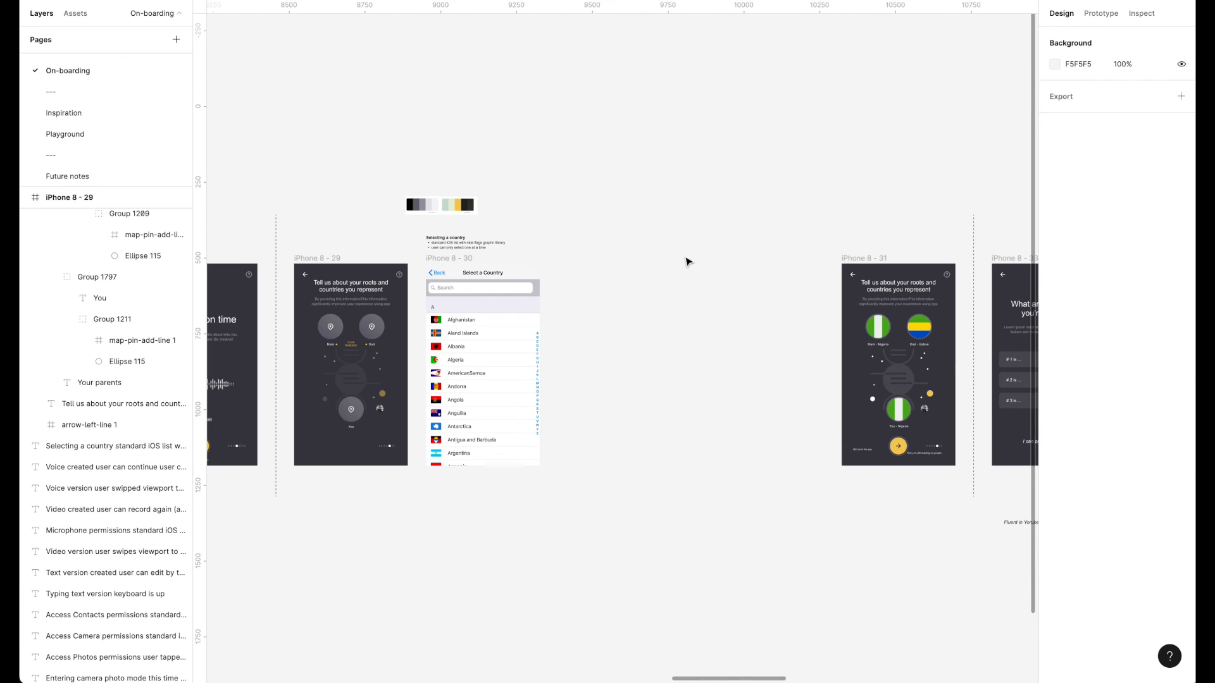
{"action": "scroll", "coordinate": [671, 298], "scroll_direction": "left", "scroll_amount": 2}
{"action": "scroll", "coordinate": [790, 342], "scroll_direction": "right", "scroll_amount": 3}
{"action": "scroll", "coordinate": [857, 380], "scroll_direction": "up", "scroll_amount": 5}
{"action": "scroll", "coordinate": [857, 360], "scroll_direction": "down", "scroll_amount": 8}
{"action": "scroll", "coordinate": [857, 361], "scroll_direction": "right", "scroll_amount": 7}
{"action": "scroll", "coordinate": [941, 368], "scroll_direction": "up", "scroll_amount": 5}
{"action": "scroll", "coordinate": [941, 368], "scroll_direction": "down", "scroll_amount": 5}
{"action": "scroll", "coordinate": [886, 411], "scroll_direction": "right", "scroll_amount": 5}
{"action": "scroll", "coordinate": [759, 418], "scroll_direction": "left", "scroll_amount": 8}
{"action": "scroll", "coordinate": [560, 329], "scroll_direction": "up", "scroll_amount": 5}
{"action": "left_click", "coordinate": [350, 299]}
{"action": "left_click_drag", "start_coordinate": [350, 299], "coordinate": [624, 272]}
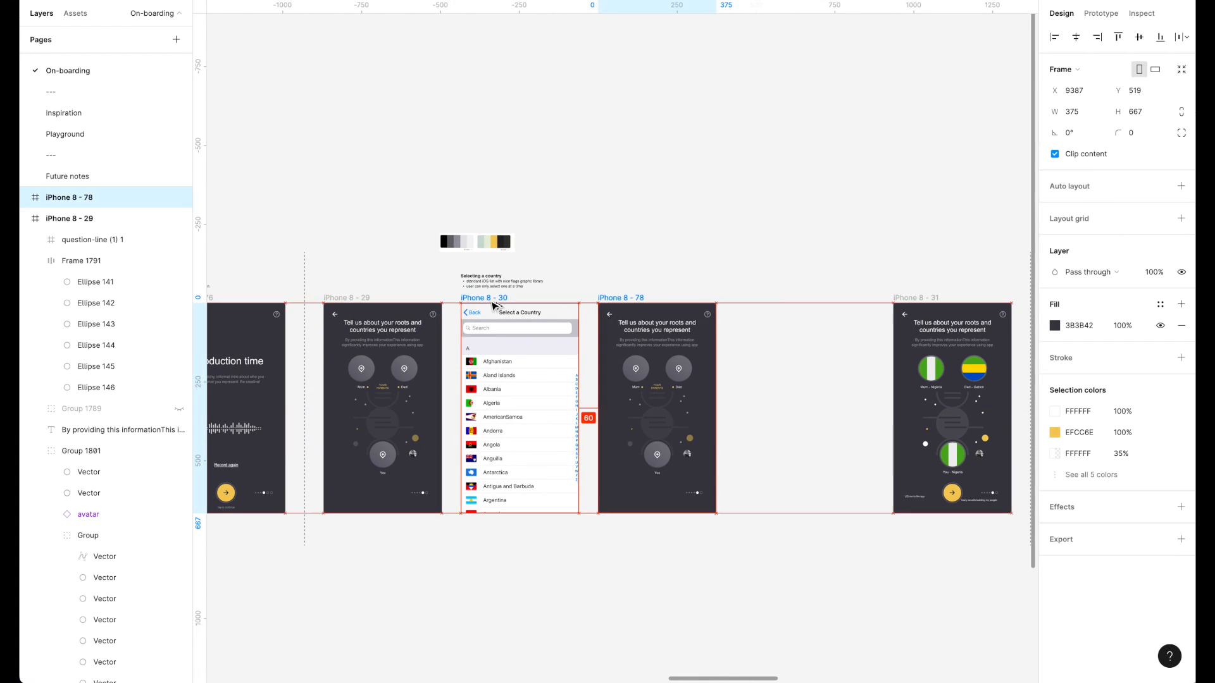
{"action": "key", "text": "Escape"}
{"action": "scroll", "coordinate": [633, 507], "scroll_direction": "up", "scroll_amount": 3}
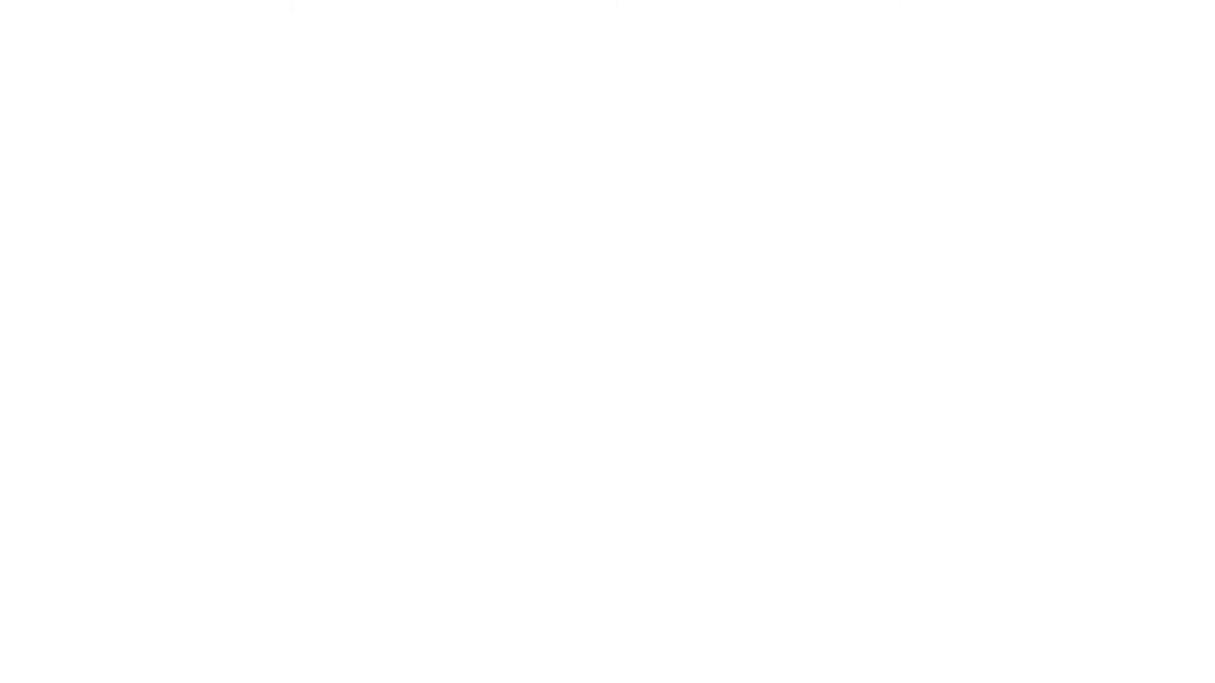